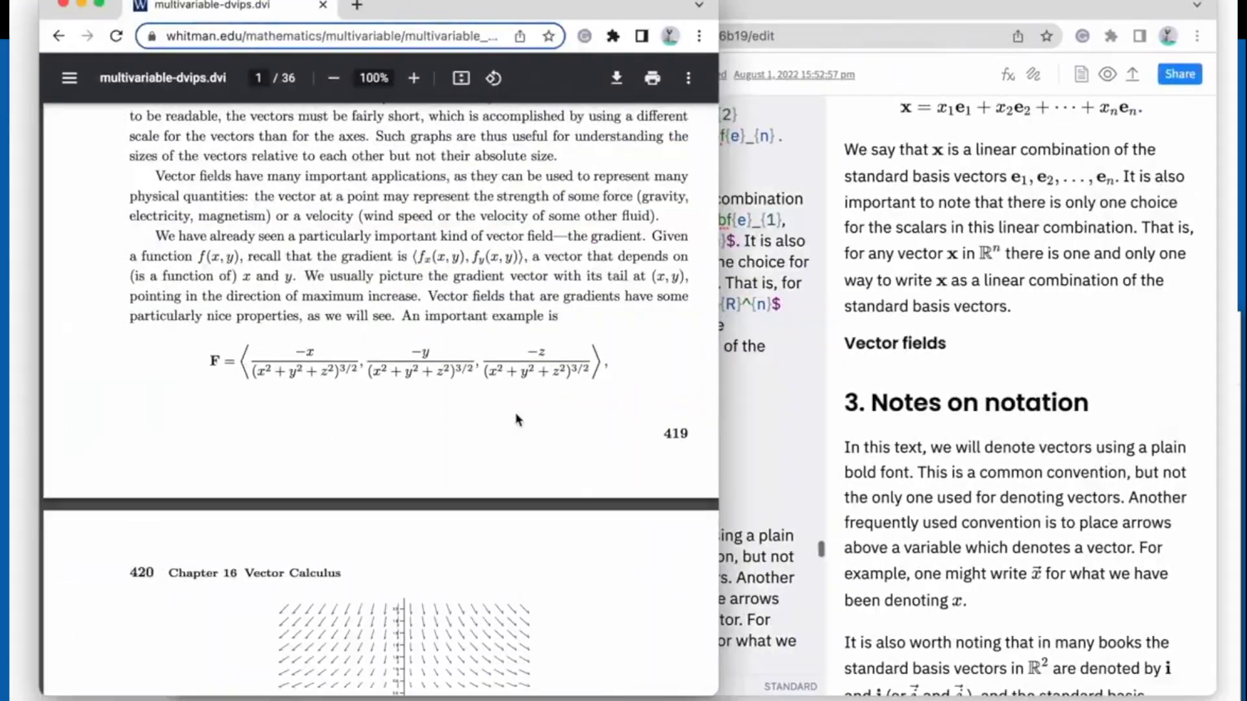
# - Snip the vector field formula F as LaTeX, paste it into the note, and type 'Tasks:'
pyautogui.press('ctrl+super+m')
pyautogui.moveTo(195, 327); pyautogui.dragTo(615, 393)
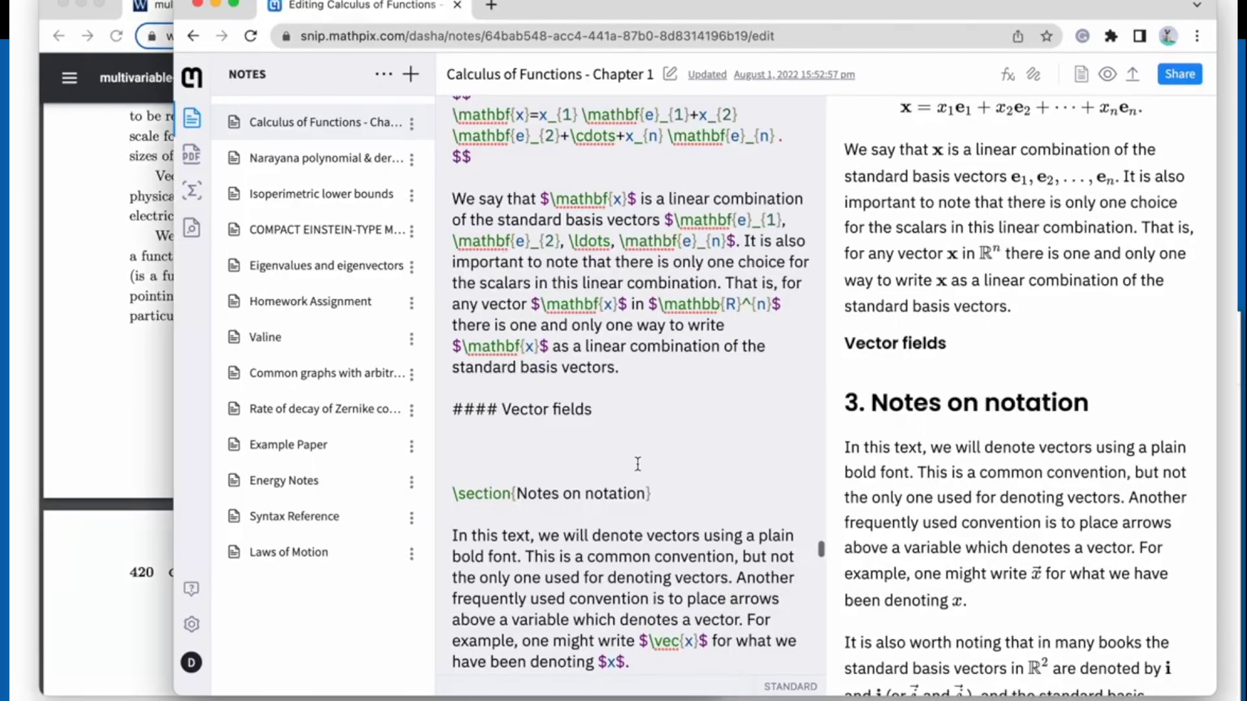
pyautogui.write('$\\mathbf{F}=\\left\\langle\\frac{-x}{\\left(x^{2}+y^{2}+z^{2}\\right)^{3 / 2}}, \\frac{-y}{\\left(x^{2}+y^{2}+z^{2}\\right)^{3 / 2}}, \\frac{-z}{\\left(x^{2}+y^{2}+z^{2}\\right)^{3 / 2}}\\right\\rangle$')
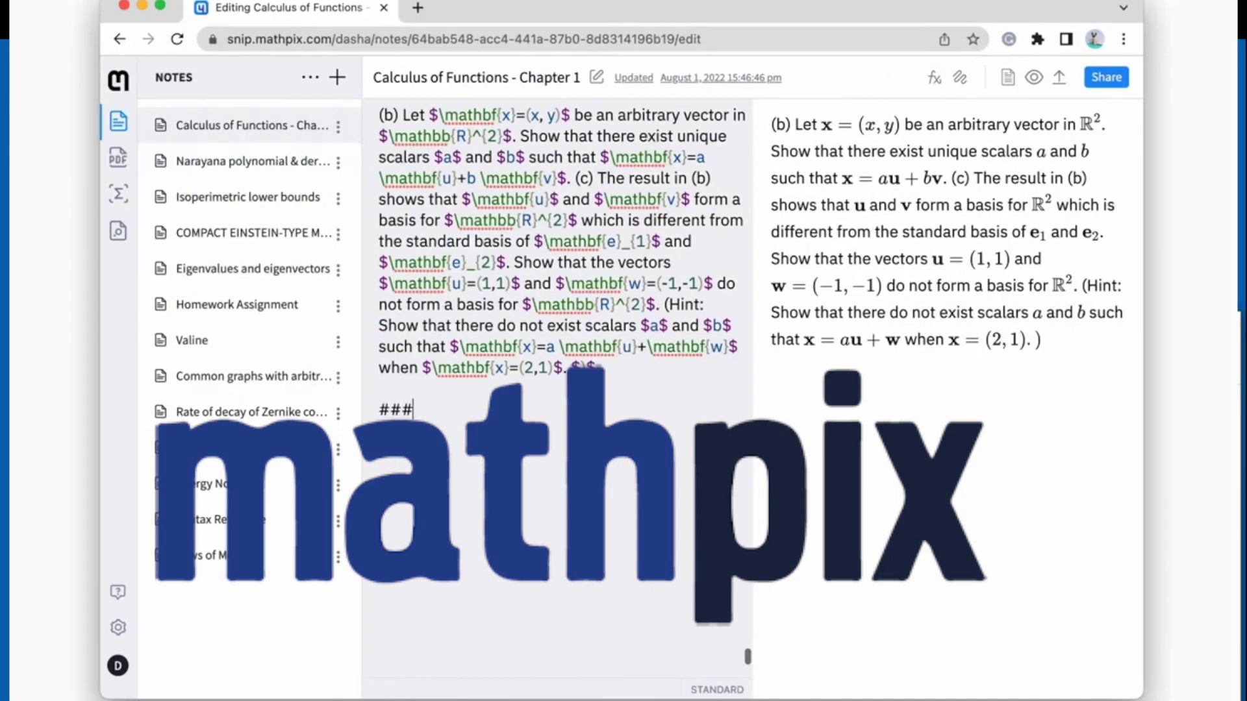
pyautogui.write('Tasks:')
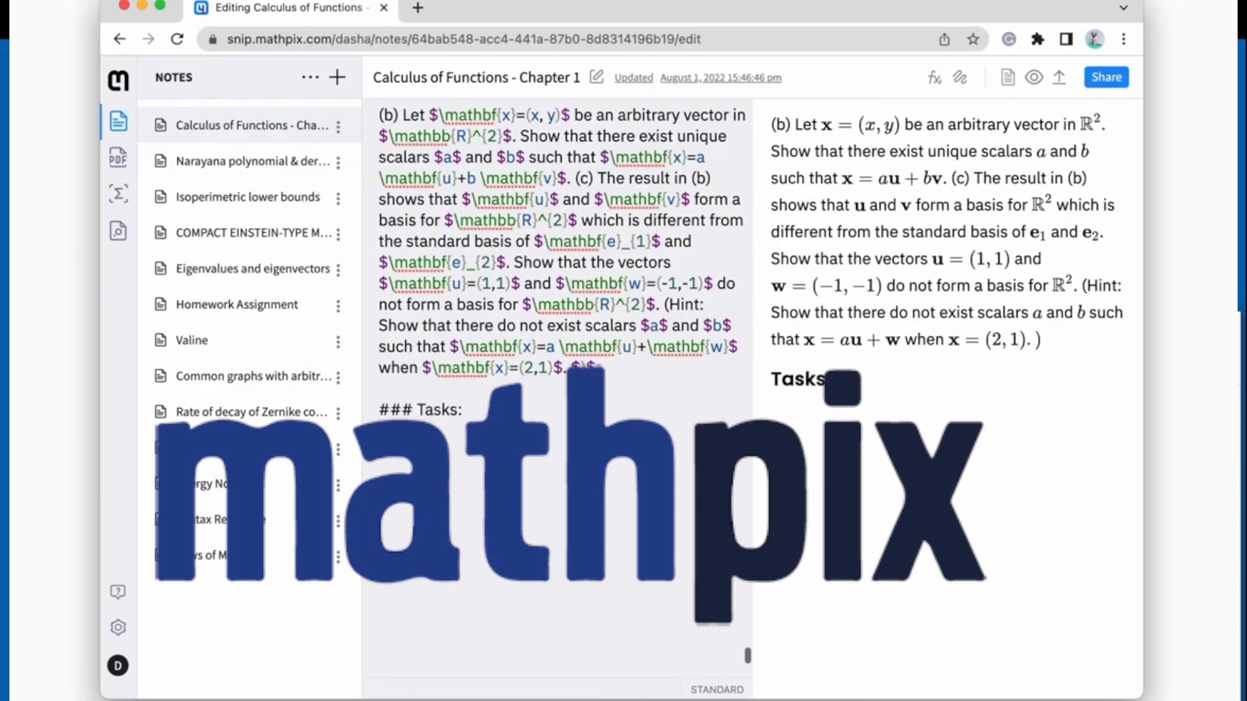
# - Review the saved snips list, then bring Chrome forward and open a new tab
pyautogui.click(118, 194)
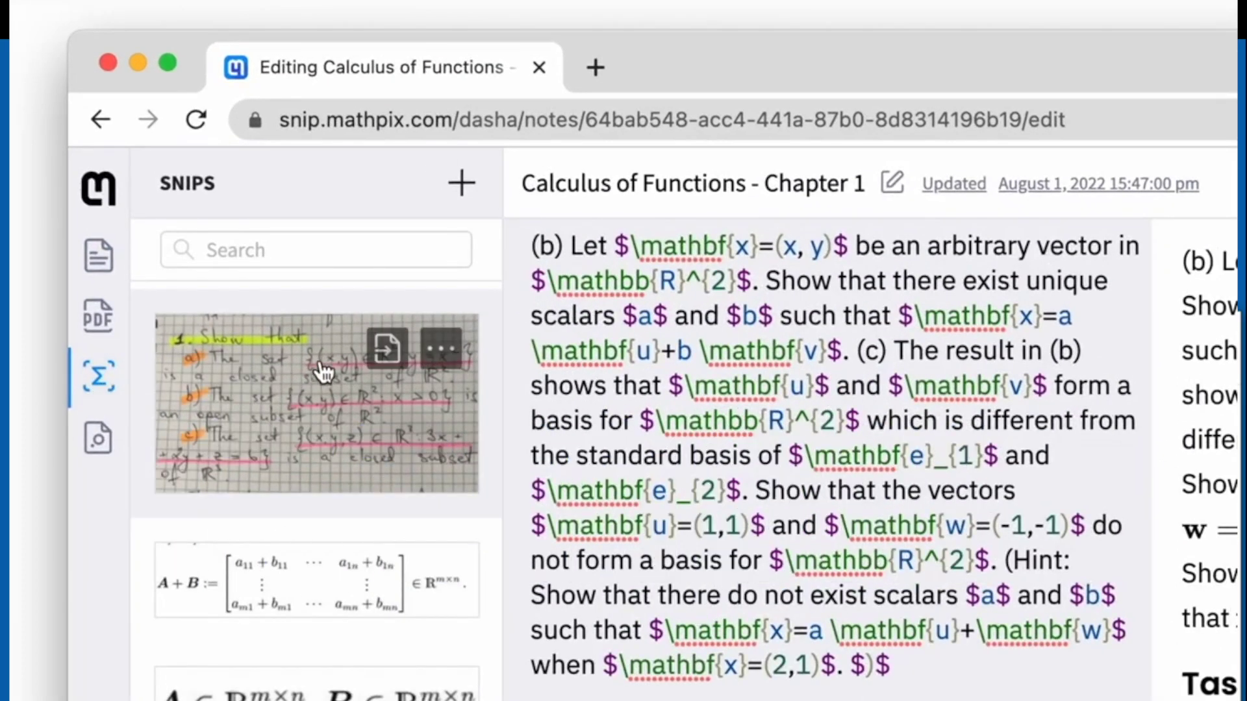
pyautogui.click(297, 180)
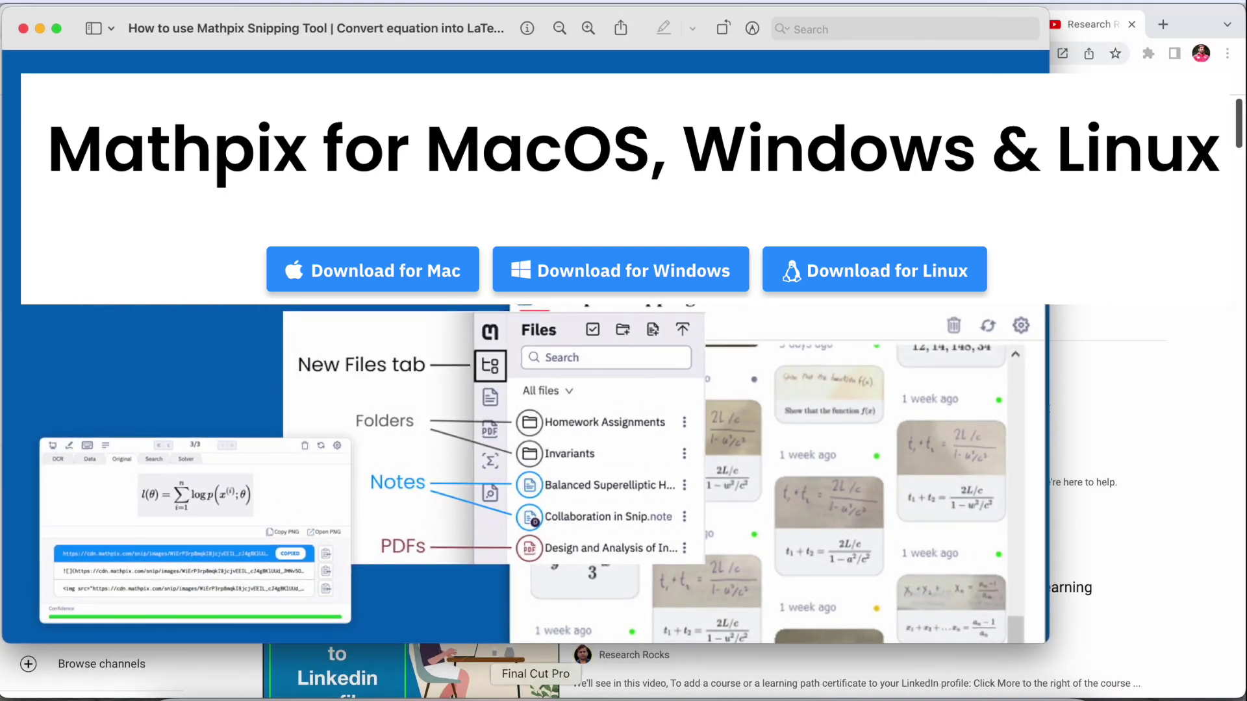
pyautogui.click(1125, 577)
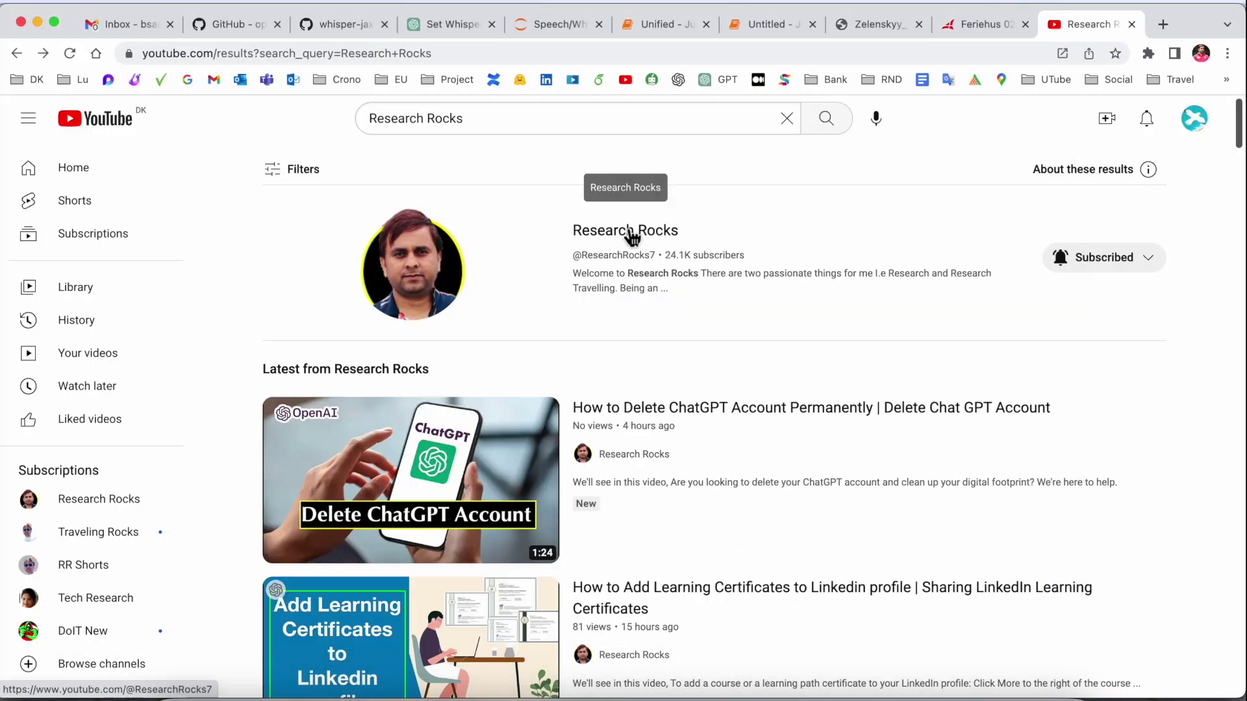
pyautogui.click(630, 234)
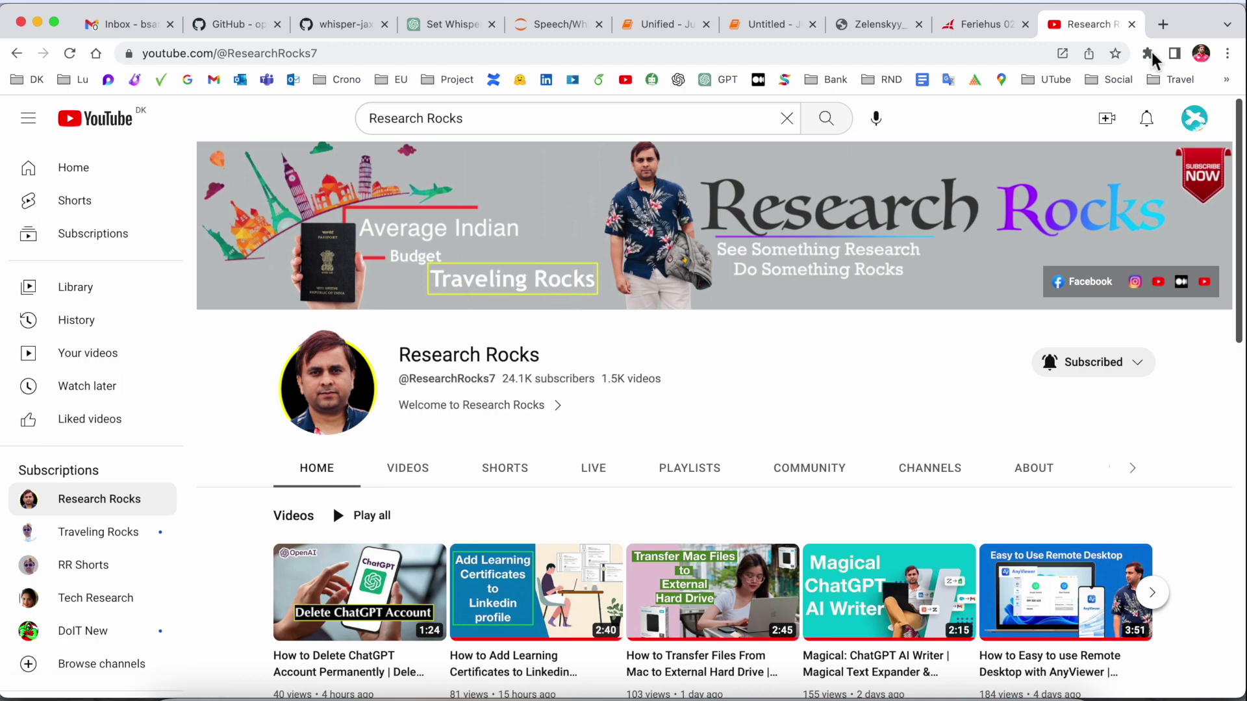
pyautogui.click(1163, 24)
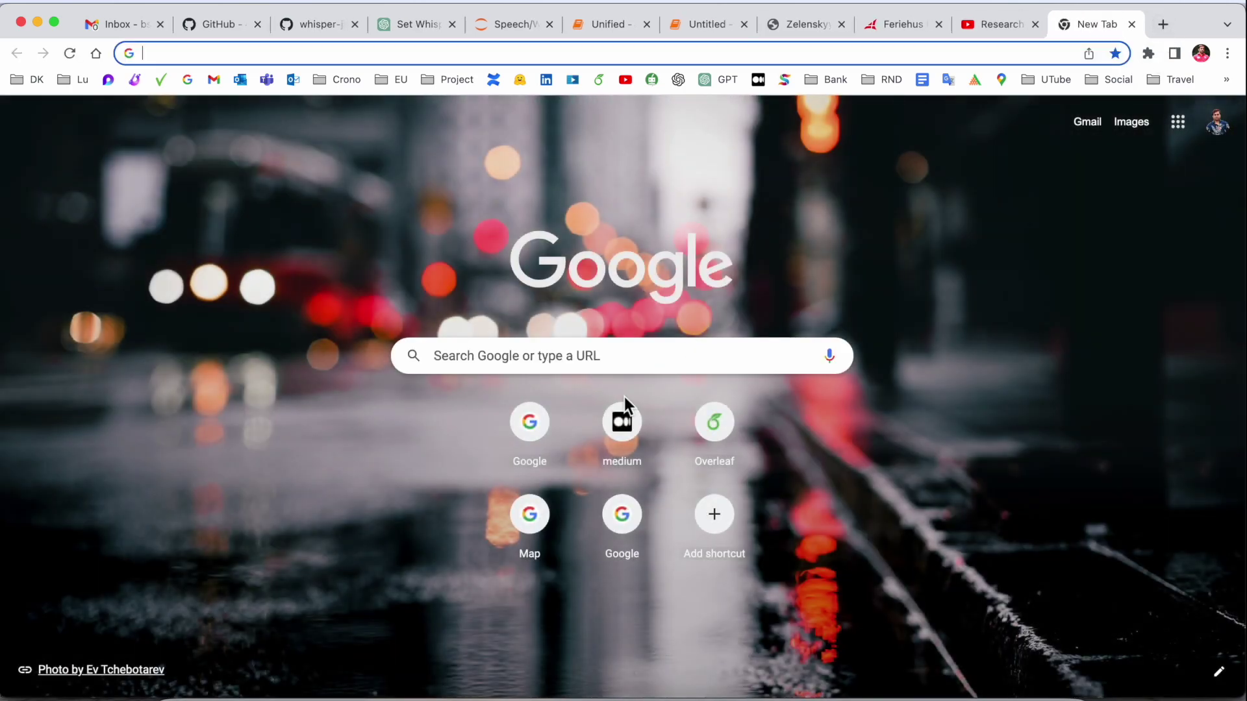
# - Search Google for 'mathpix snip' and open the mathpix.com result
pyautogui.click(564, 338)
pyautogui.write('mathpix snip')
pyautogui.press('Return')
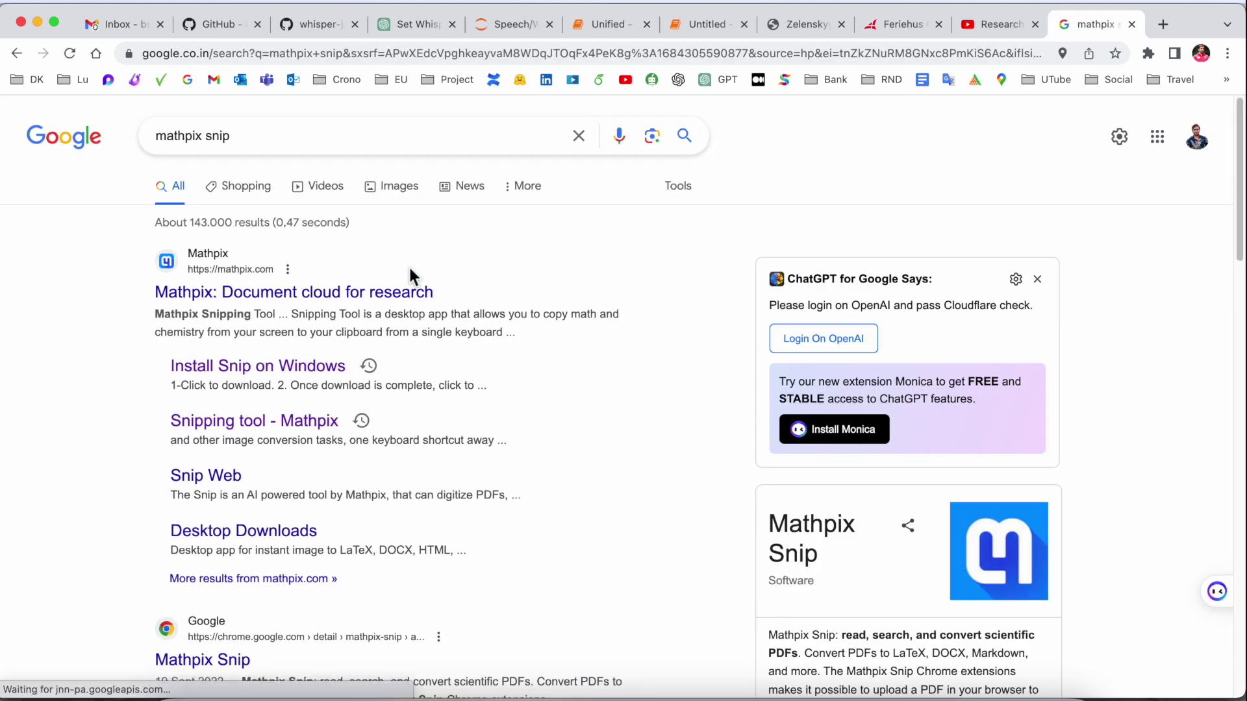
pyautogui.click(341, 303)
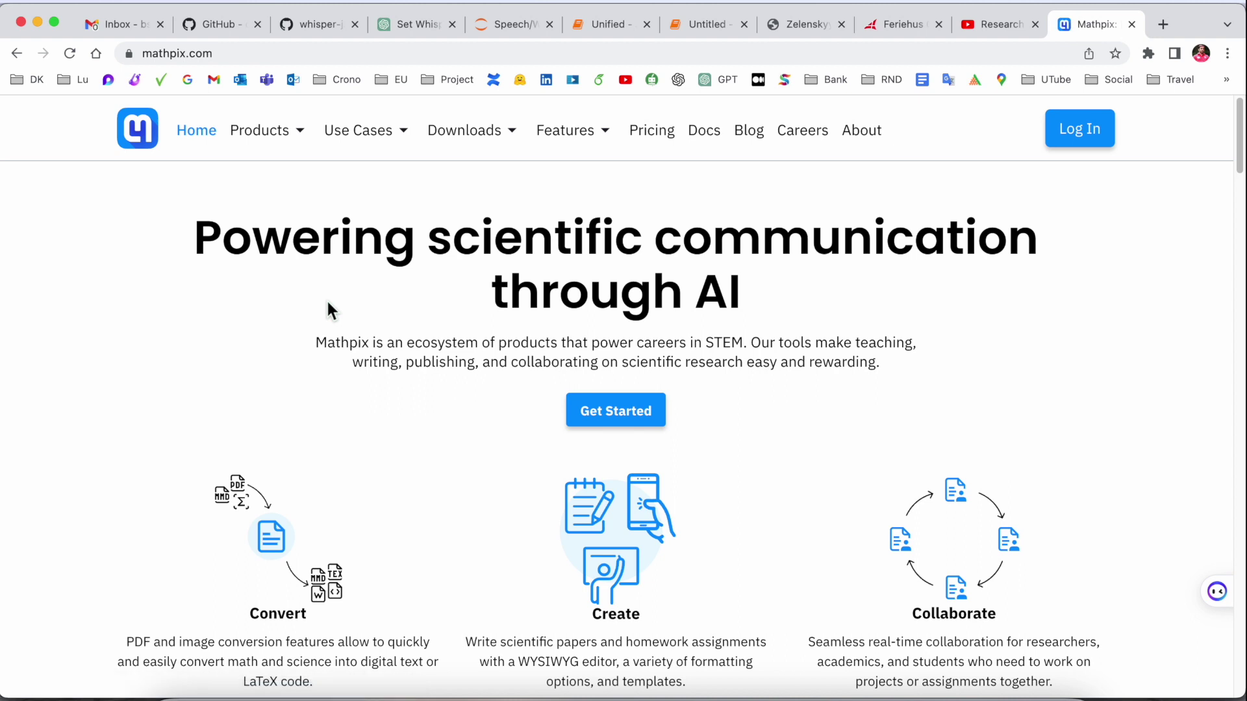
# - Scroll the Mathpix home page down to the Mathpix Snipping Tool section
pyautogui.scroll(-10, 326, 299)
pyautogui.moveTo(117, 353); pyautogui.dragTo(404, 365)
pyautogui.doubleClick(215, 418)
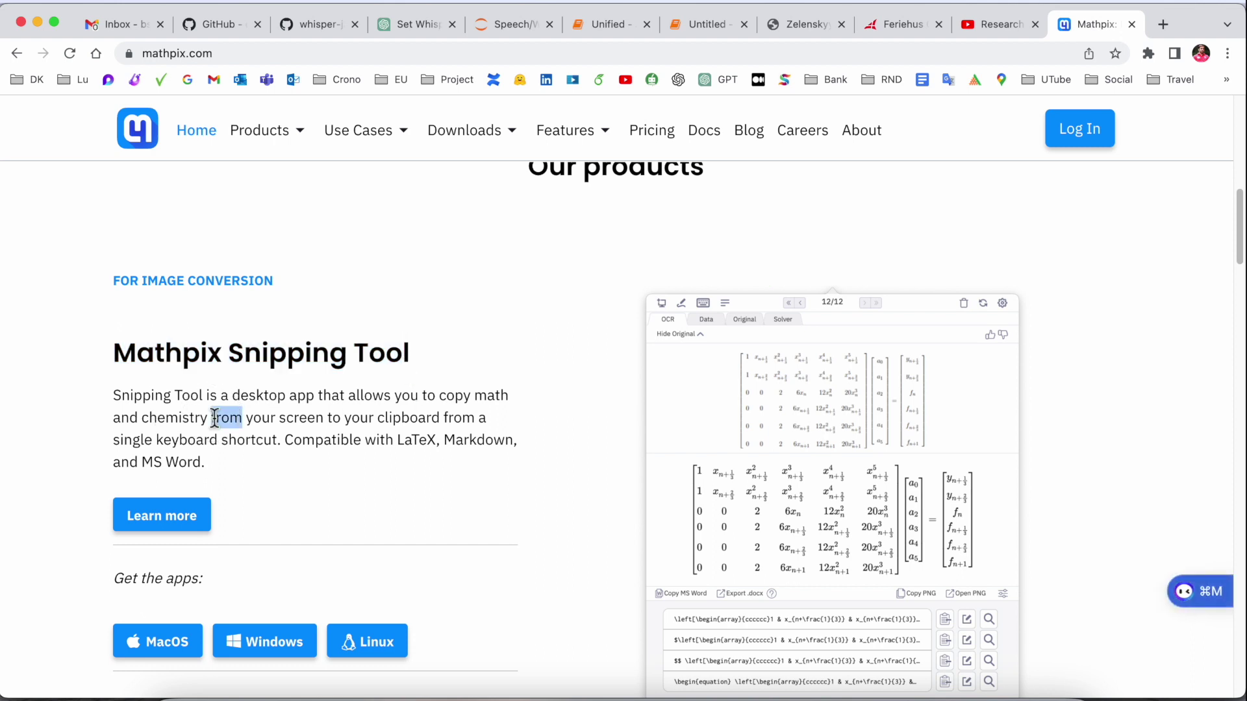
pyautogui.scroll(-2, 214, 419)
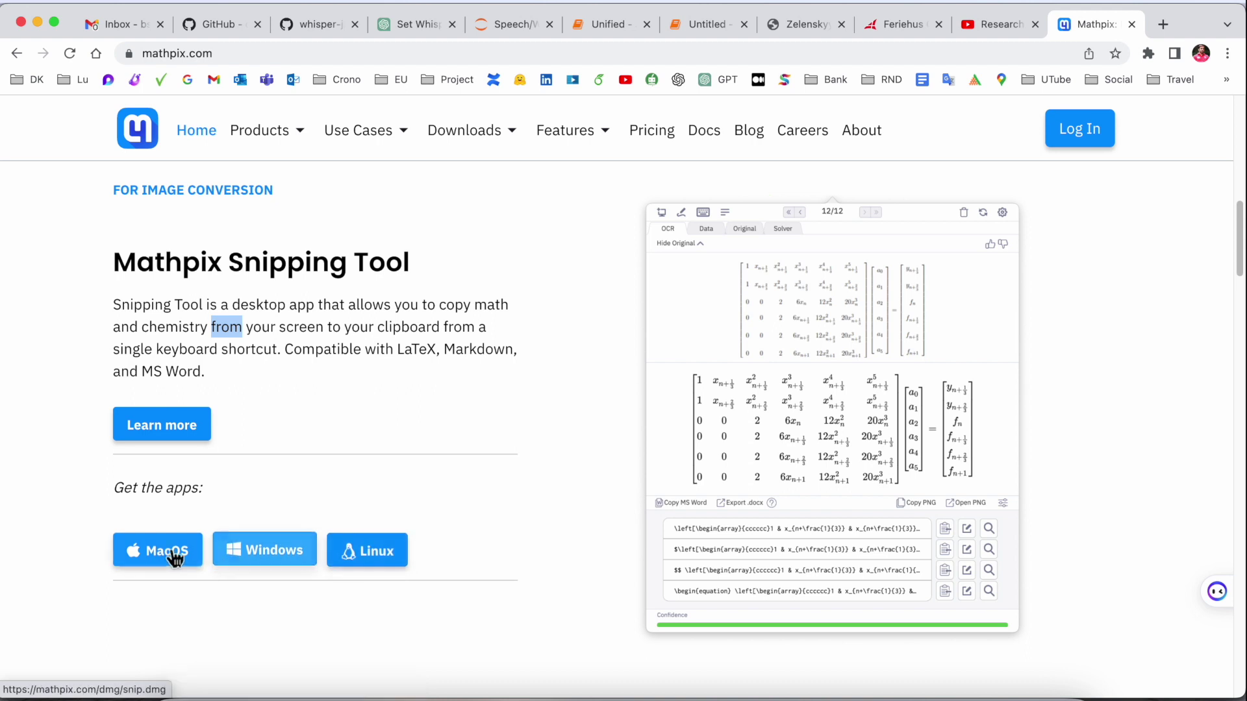
# - Download snip.dmg for macOS and install Mathpix Snipping Tool into Applications
pyautogui.click(164, 549)
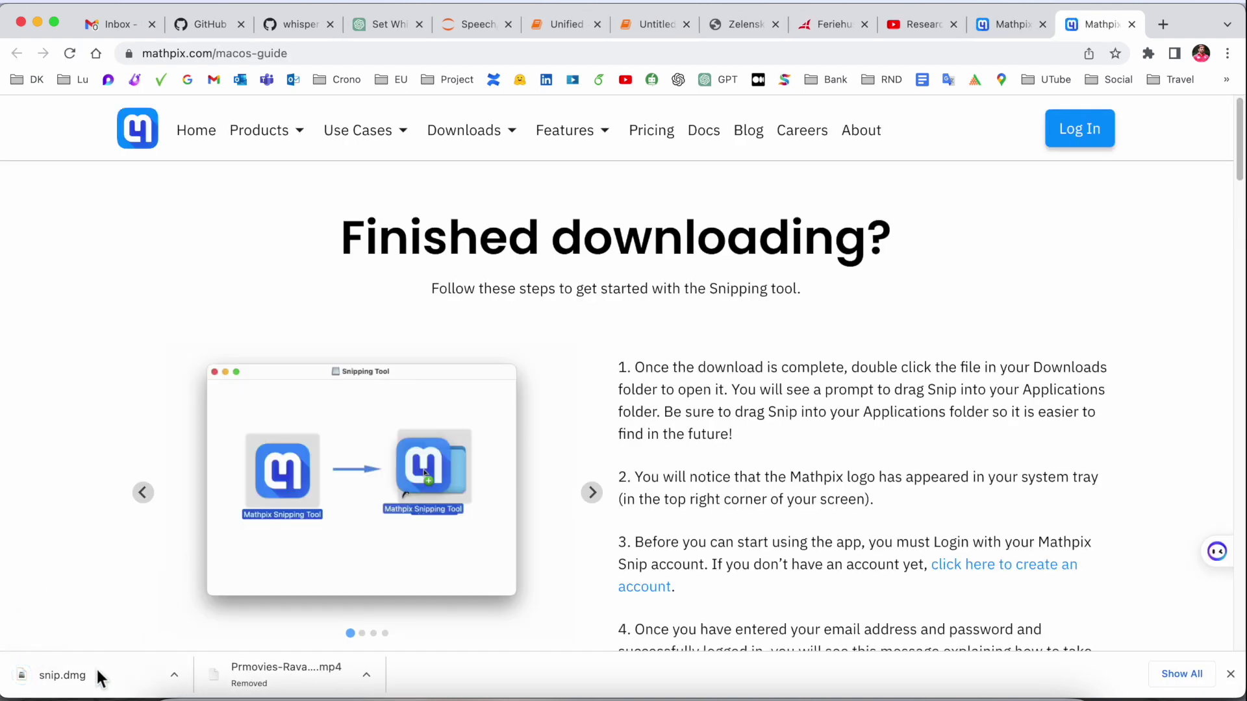
pyautogui.click(91, 688)
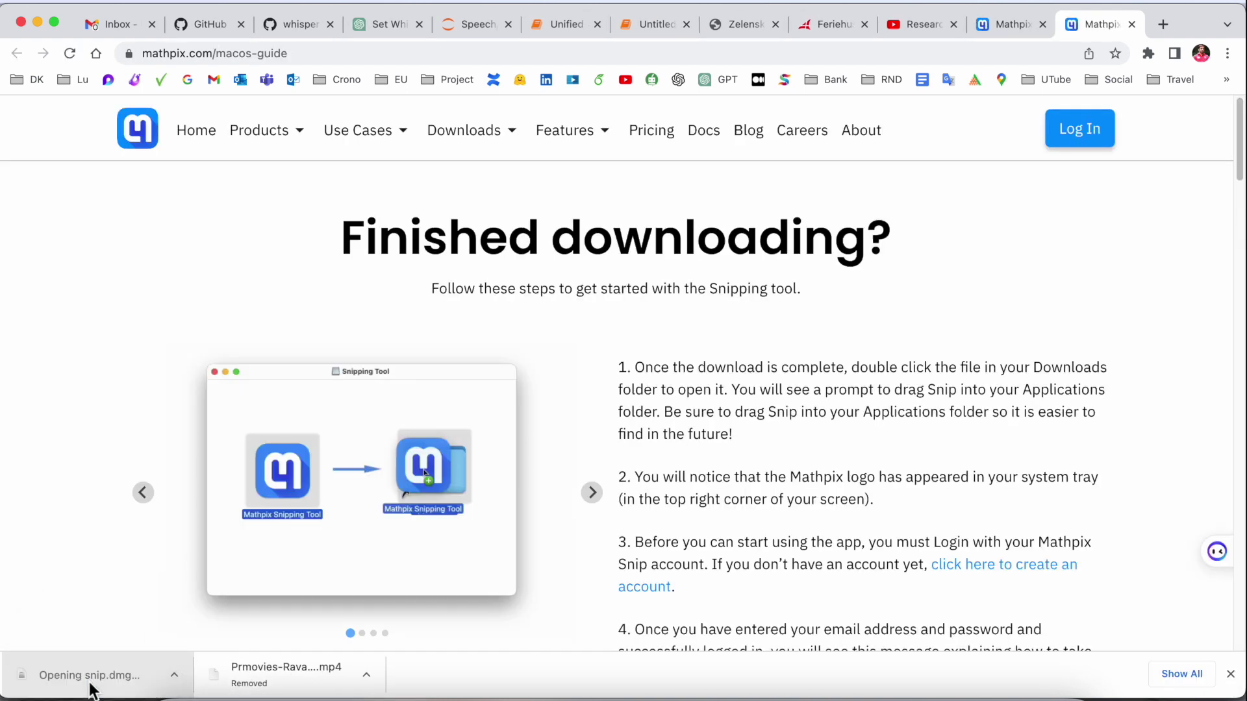
pyautogui.moveTo(895, 171); pyautogui.dragTo(1147, 179)
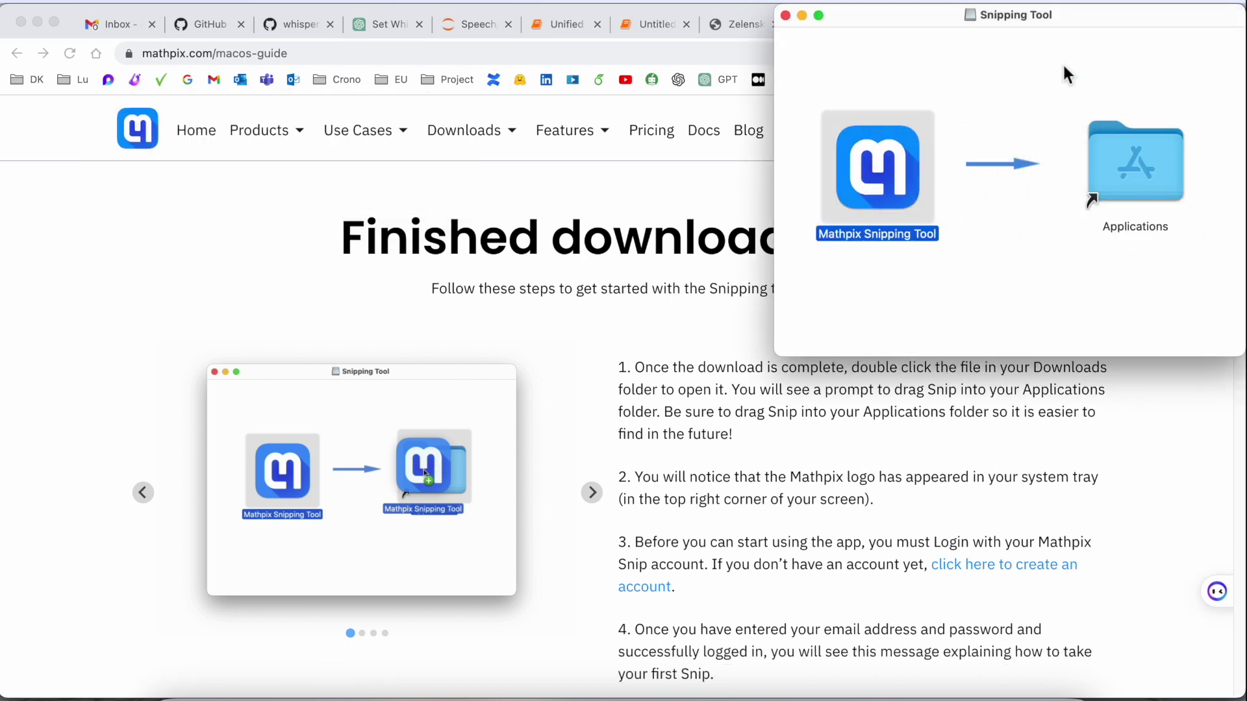
pyautogui.moveTo(897, 26); pyautogui.dragTo(786, 131)
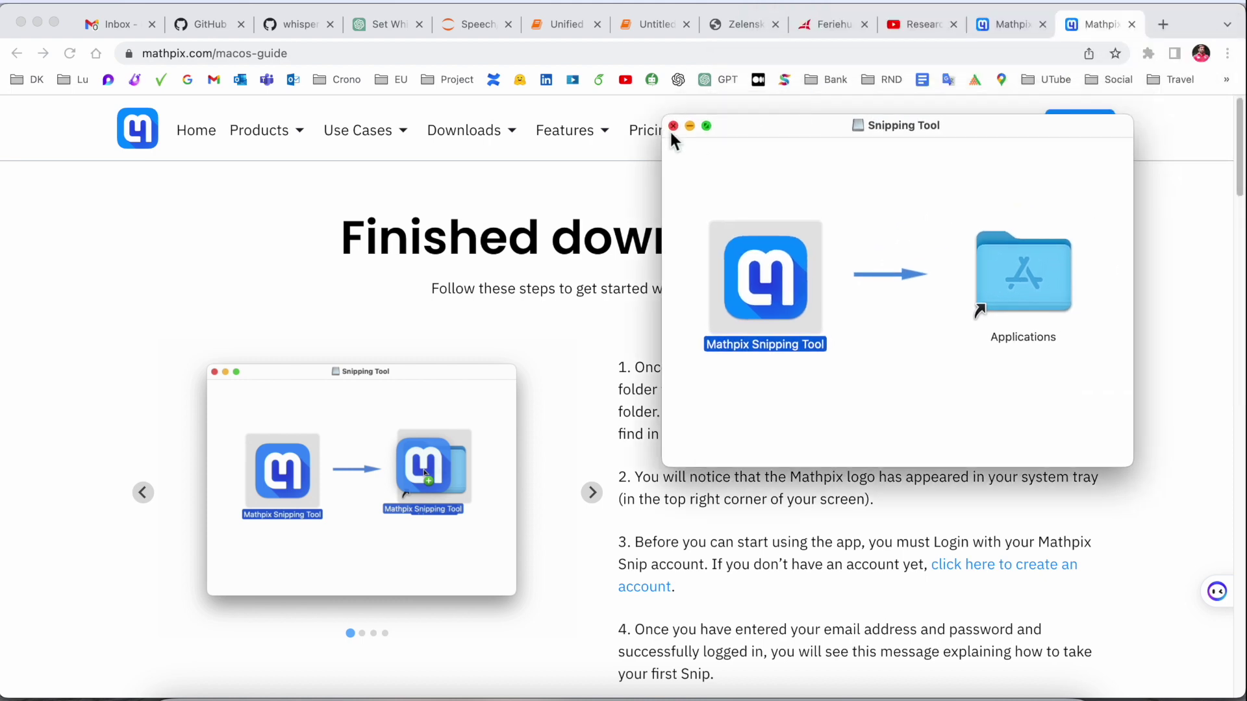
pyautogui.click(676, 122)
# - Visit the Mathpix mobile downloads page, then bring up Launchpad
pyautogui.scroll(1, 528, 420)
pyautogui.scroll(-1, 527, 421)
pyautogui.click(509, 198)
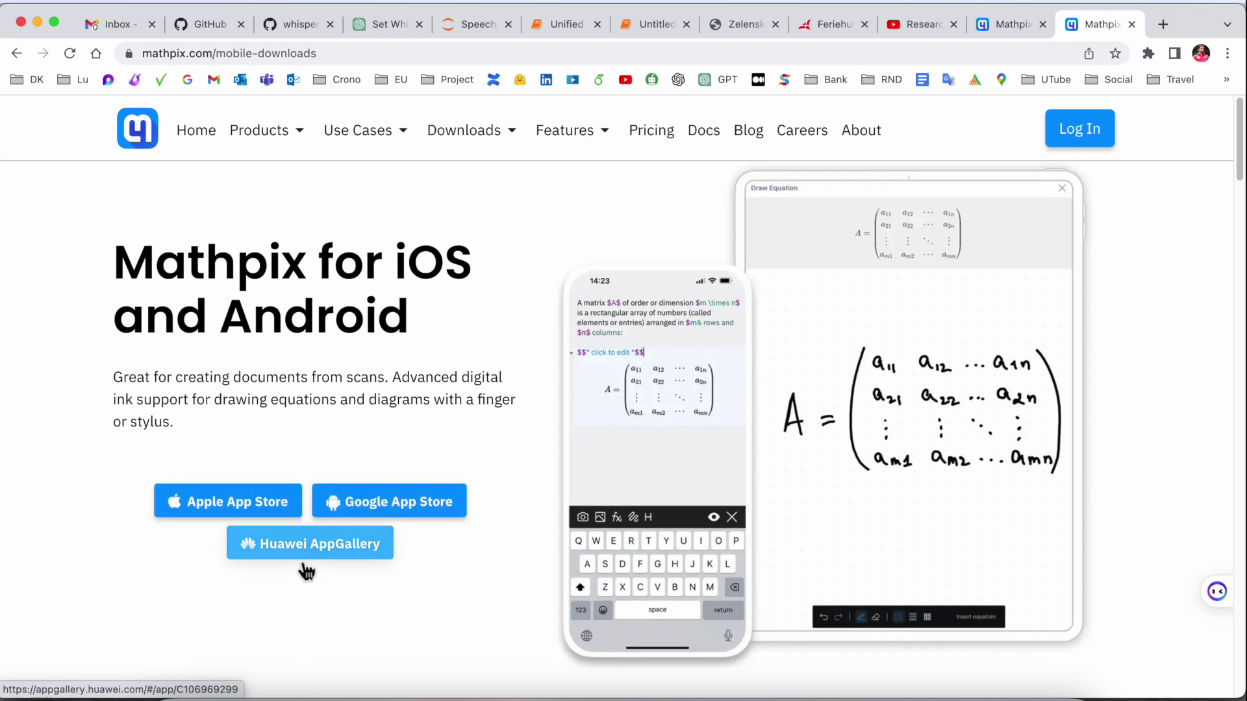
pyautogui.click(254, 694)
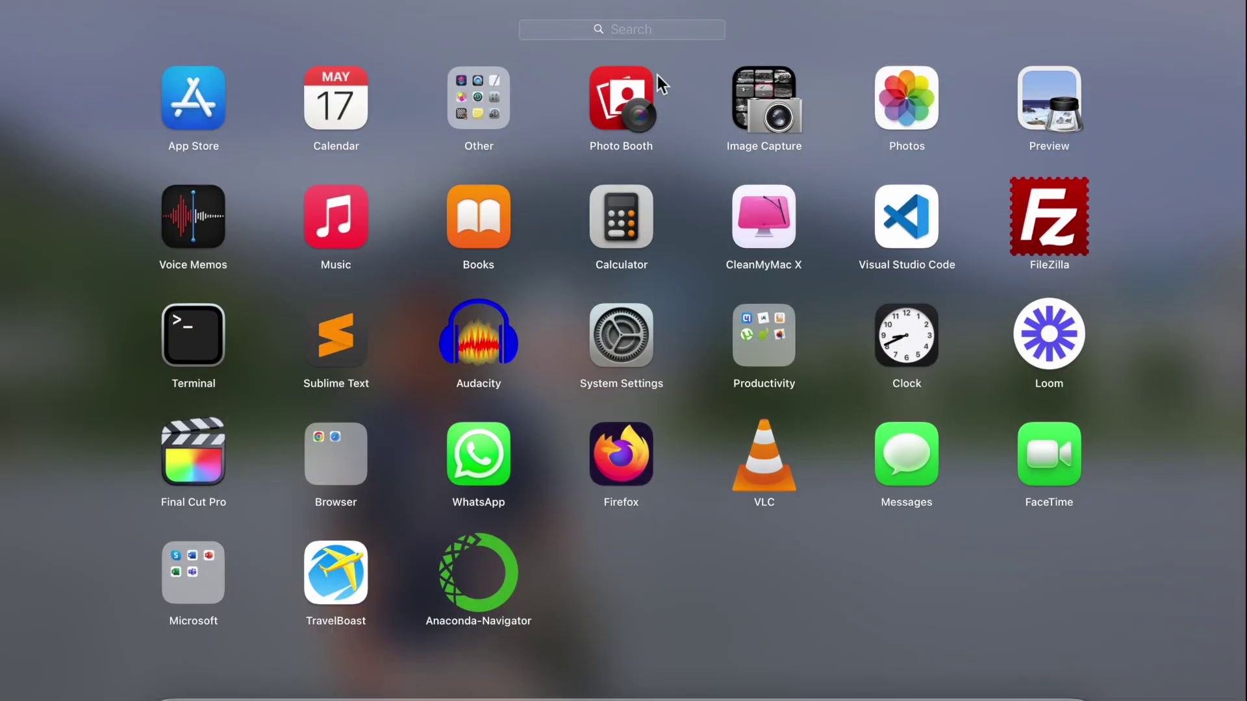
# - Find 'ma' in Launchpad and launch Mathpix Snipping Tool, confirming Open
pyautogui.write('mat')
pyautogui.click(623, 100)
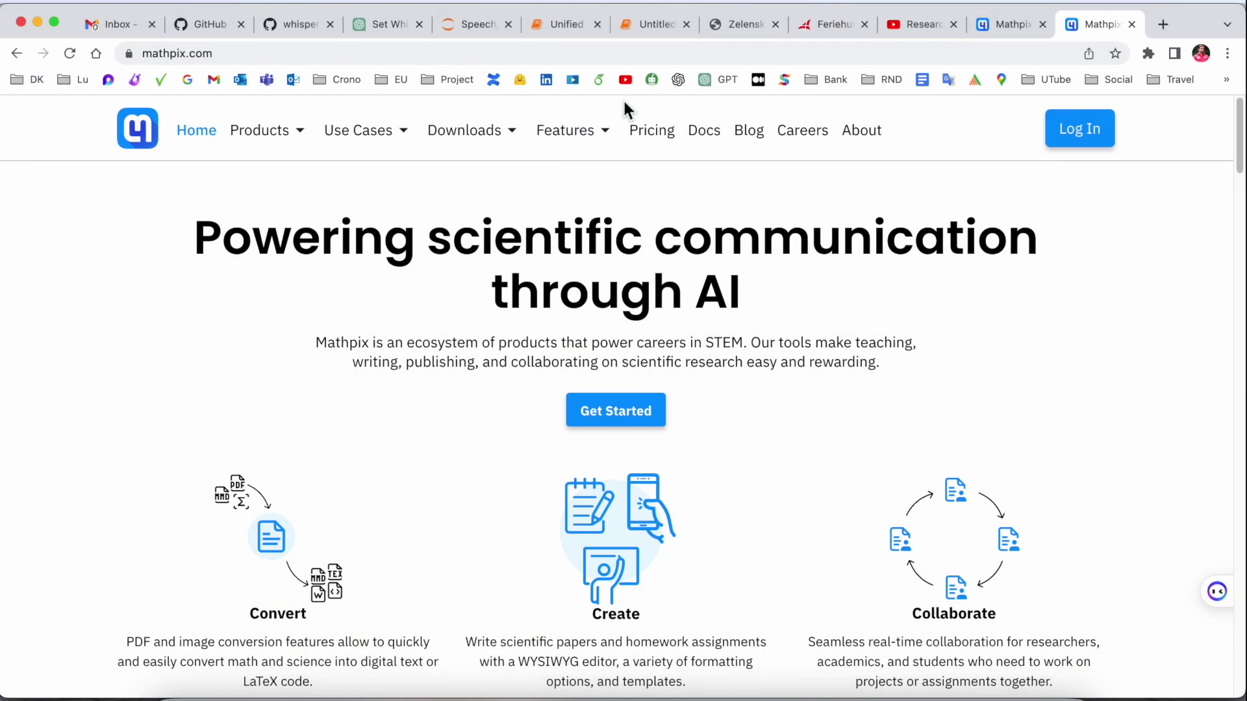
pyautogui.click(676, 334)
pyautogui.click(747, 0)
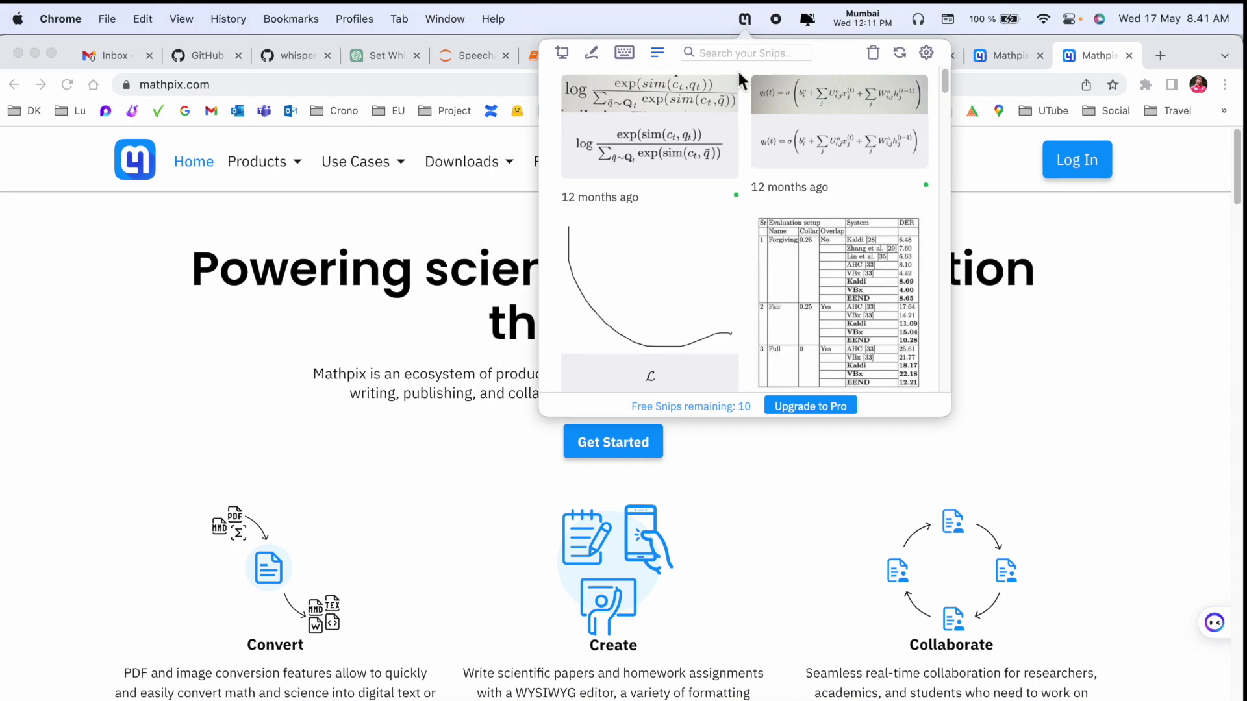
pyautogui.click(395, 462)
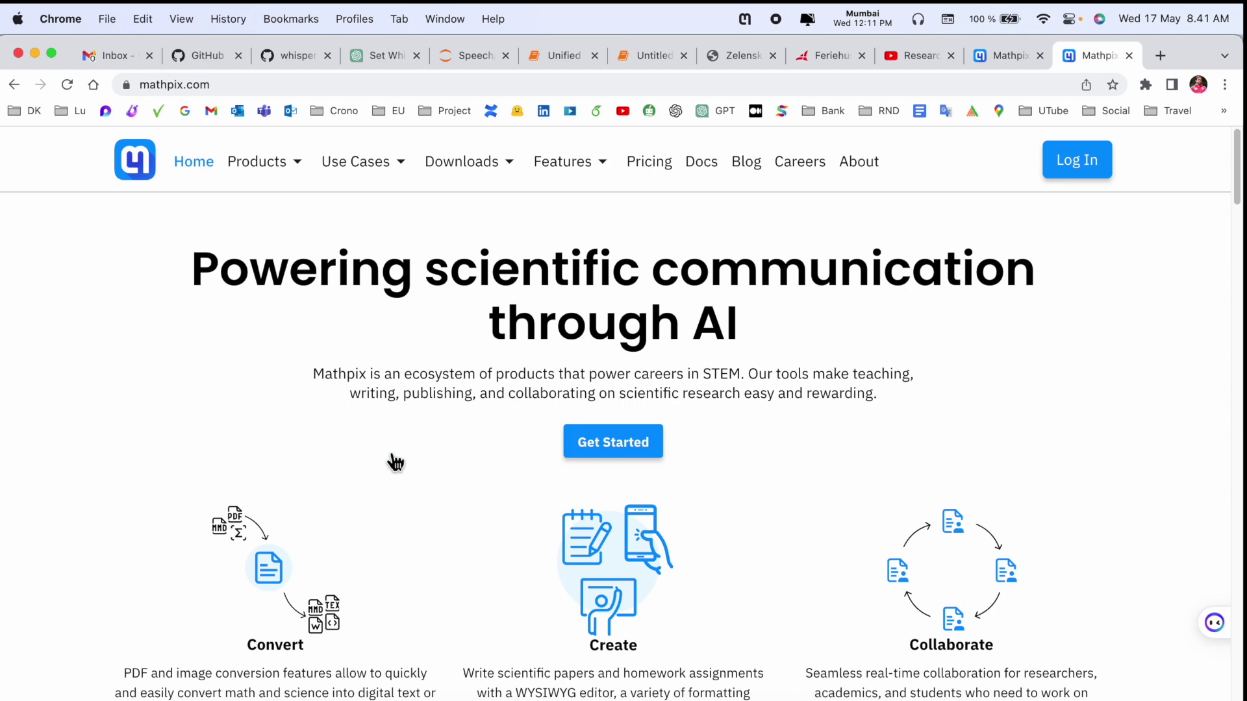
# - Open Overleaf's project list in a new tab, then return to the Mathpix tab
pyautogui.click(1161, 59)
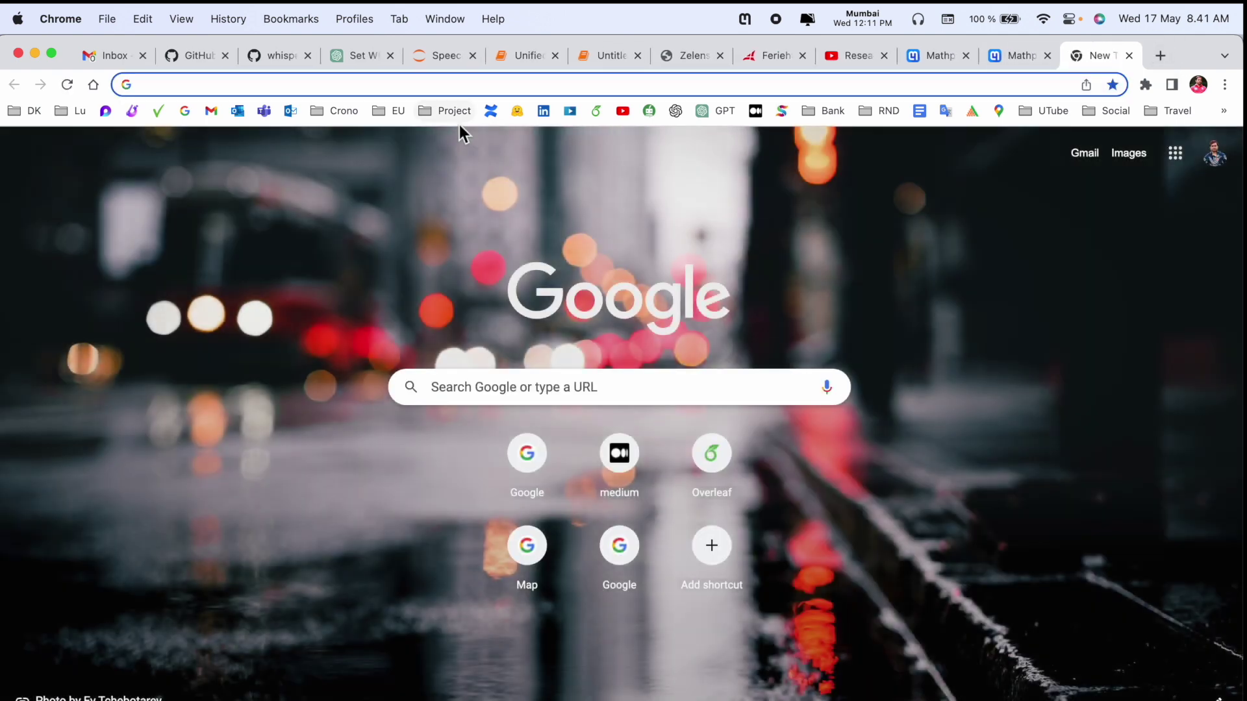
pyautogui.click(596, 111)
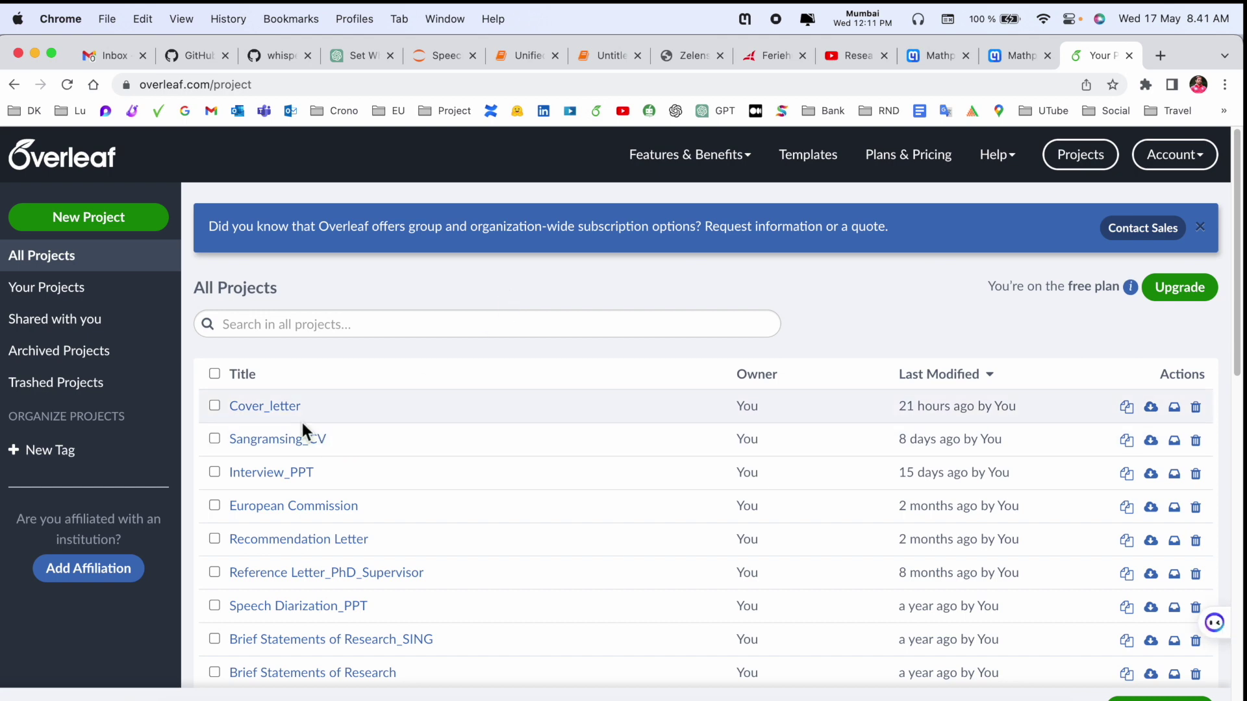
pyautogui.click(991, 56)
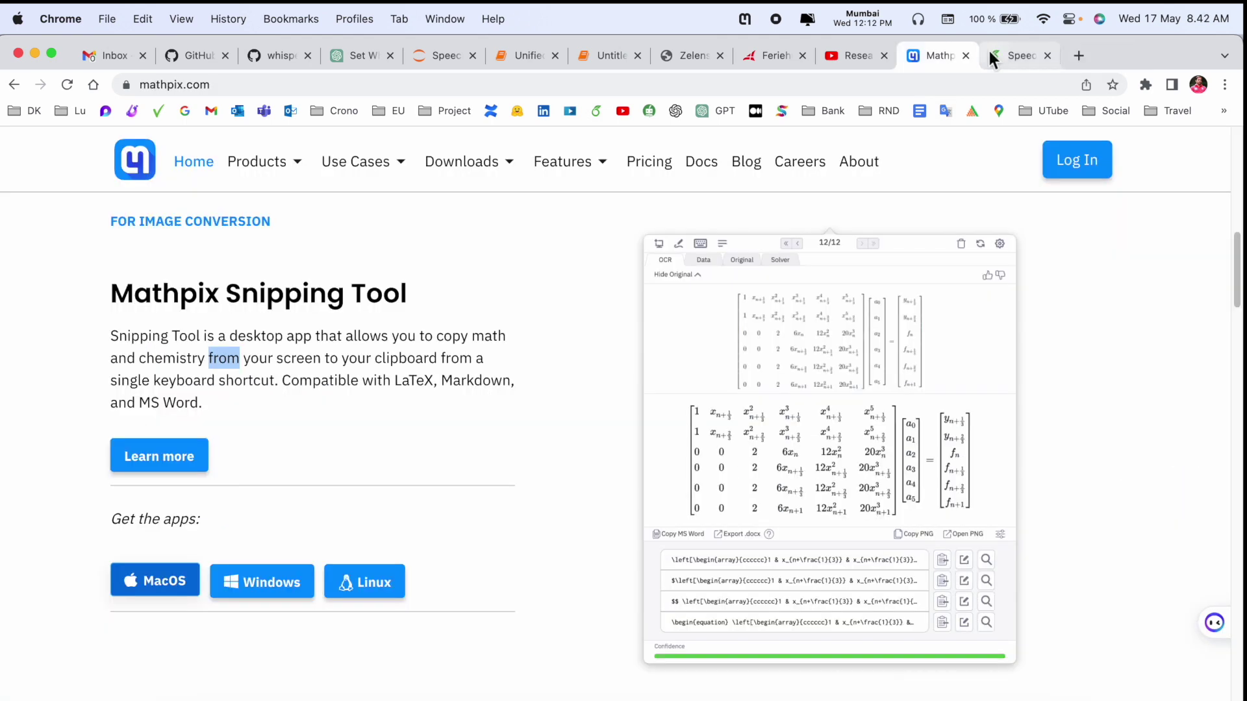
# - Open the GAN paper 1406.2661.pdf from the Downloads folder in Preview
pyautogui.click(184, 697)
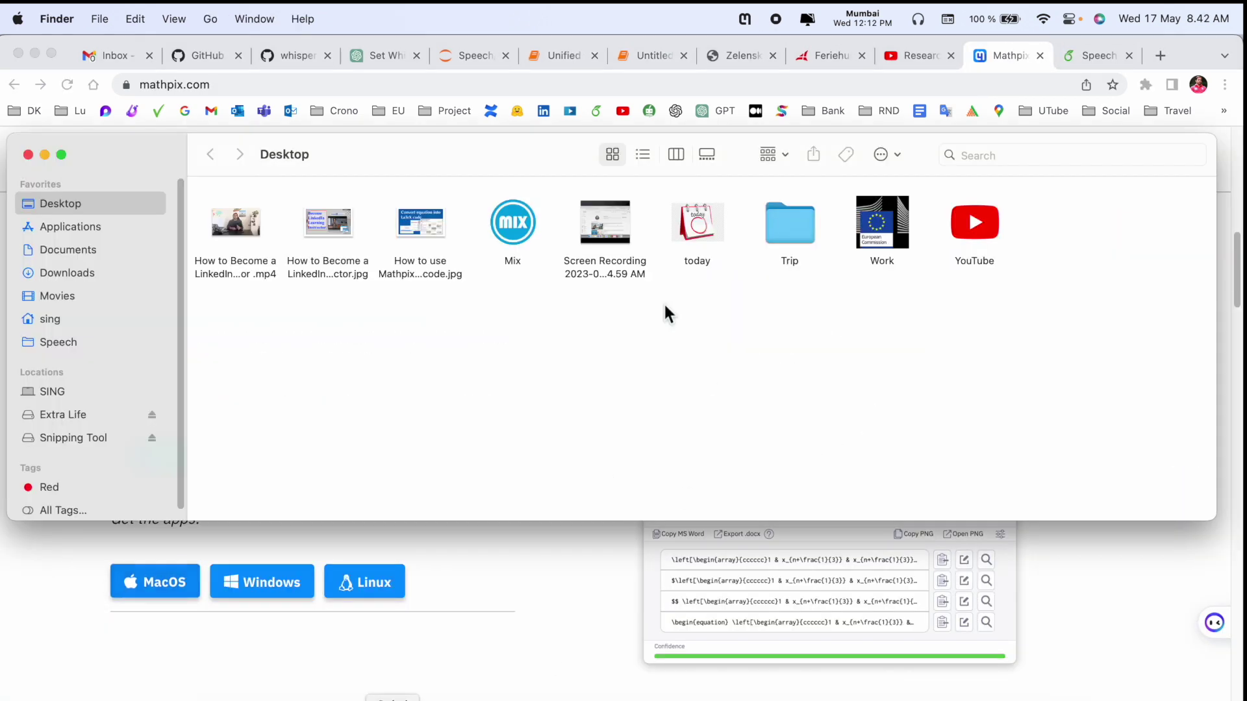
pyautogui.click(83, 296)
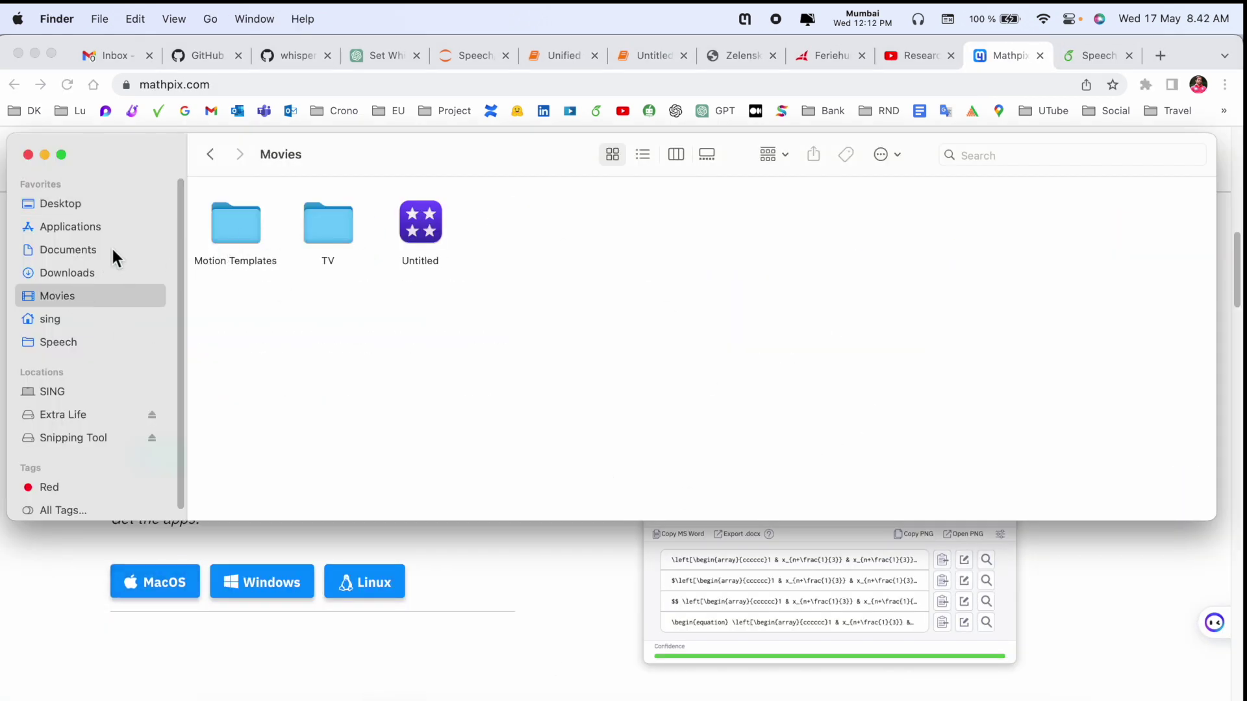
pyautogui.click(78, 270)
pyautogui.doubleClick(219, 228)
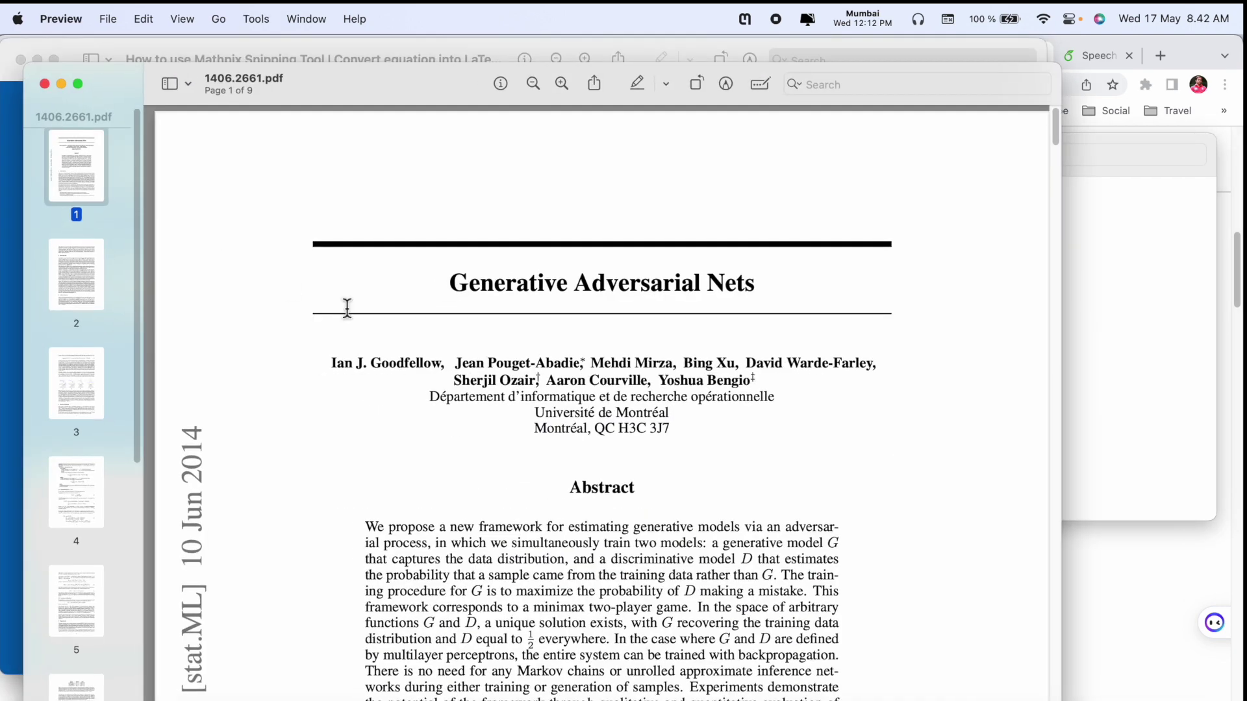
# - Scroll to equation (1) on page 3 and zoom the page in
pyautogui.scroll(-10, 567, 342)
pyautogui.scroll(-15, 567, 342)
pyautogui.scroll(-10, 573, 336)
pyautogui.scroll(2, 574, 336)
pyautogui.click(383, 300)
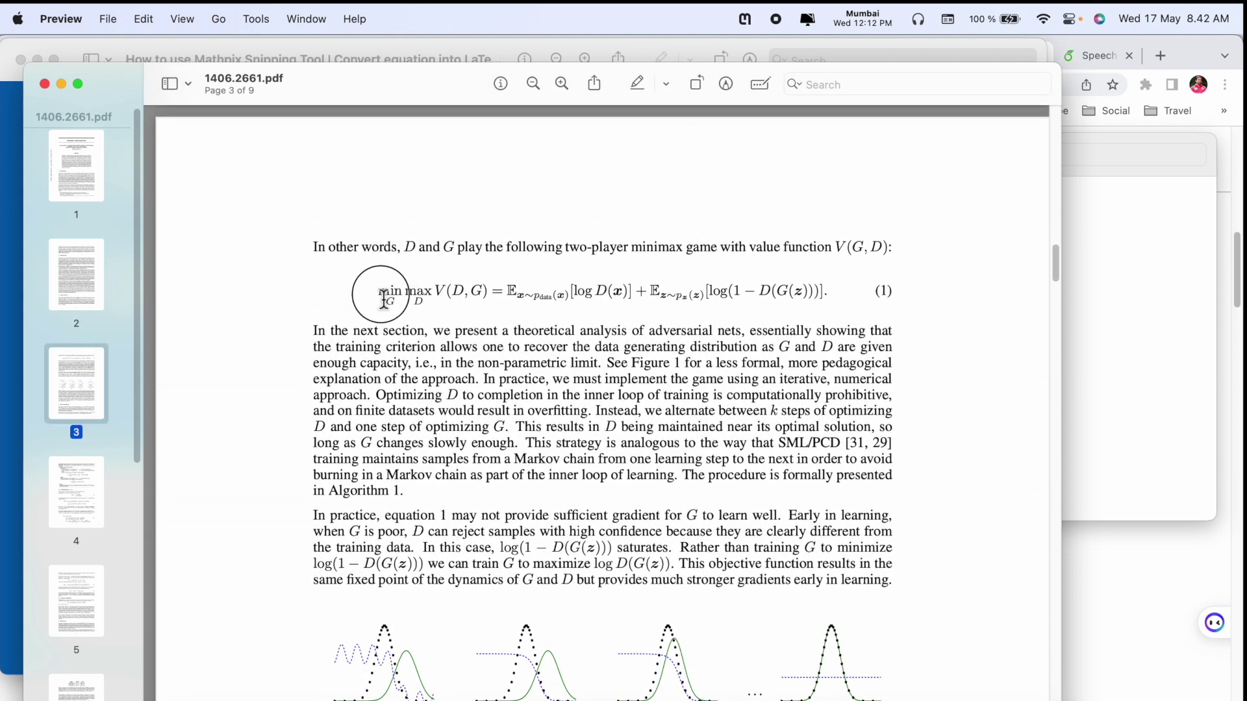
pyautogui.tripleClick(383, 299)
pyautogui.click(835, 371)
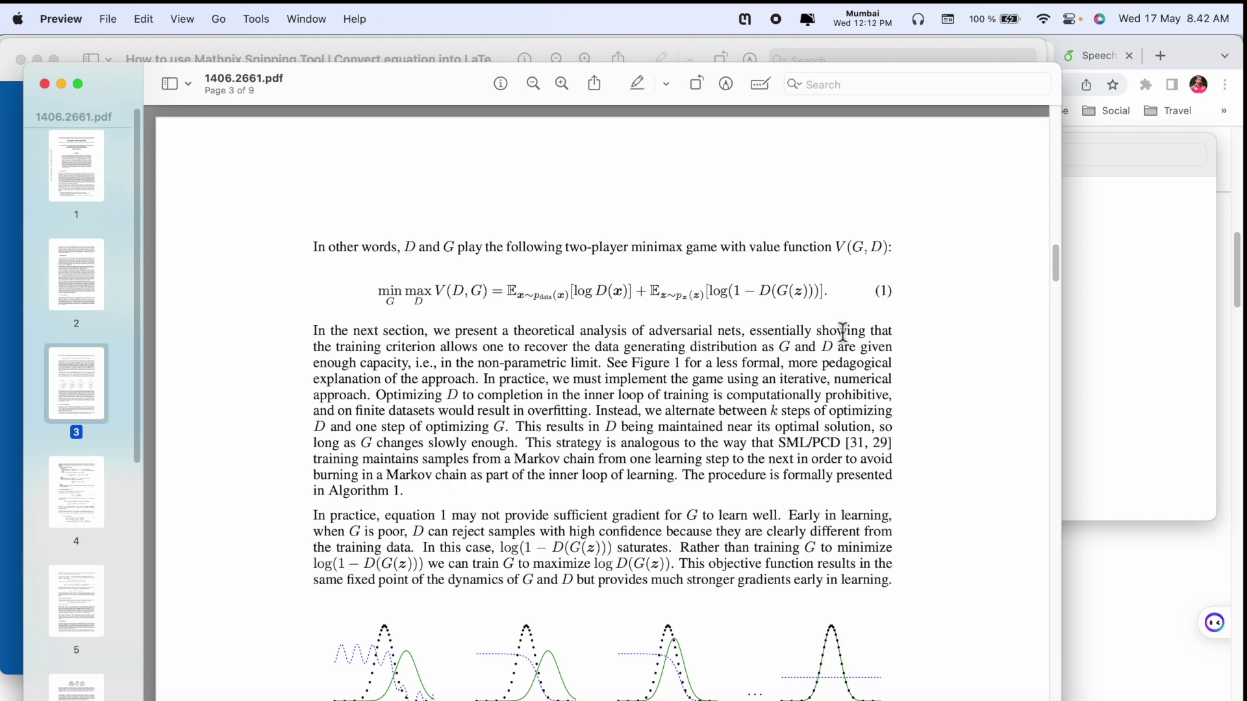
pyautogui.press('super+plus')
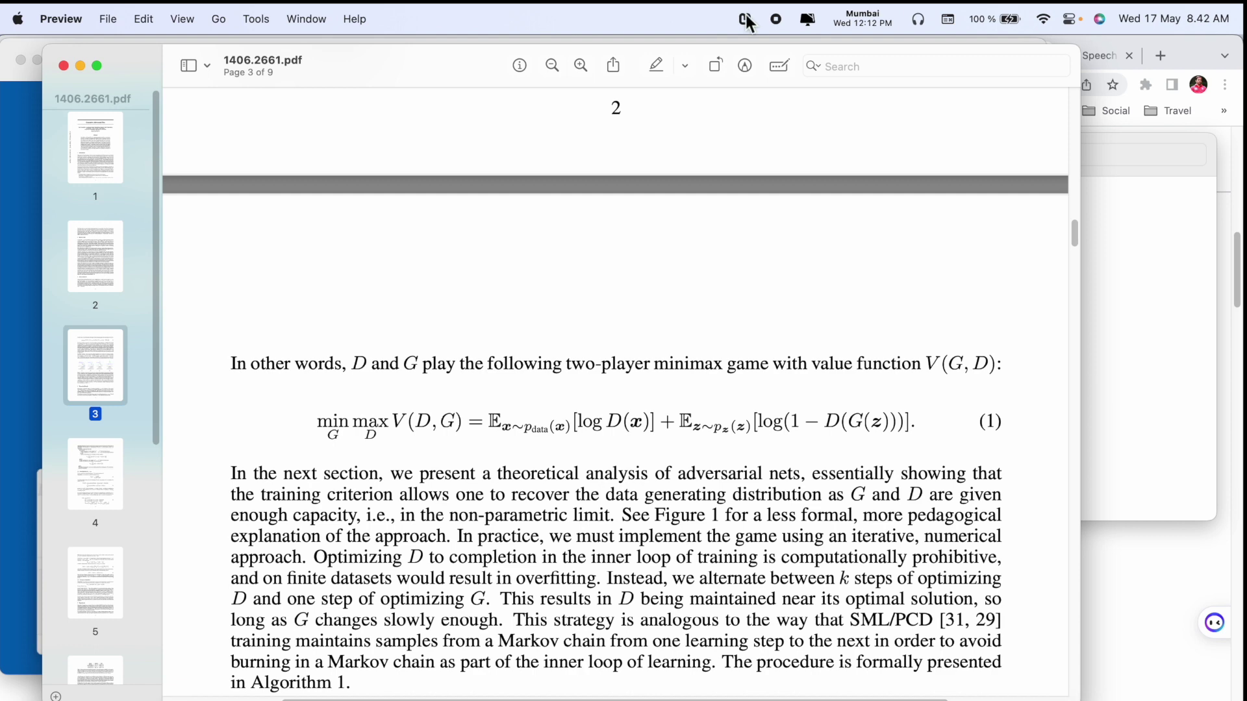
# - Open the Mathpix Snip panel, get past the sign-up and login forms, and start a new capture
pyautogui.click(746, 20)
pyautogui.click(832, 363)
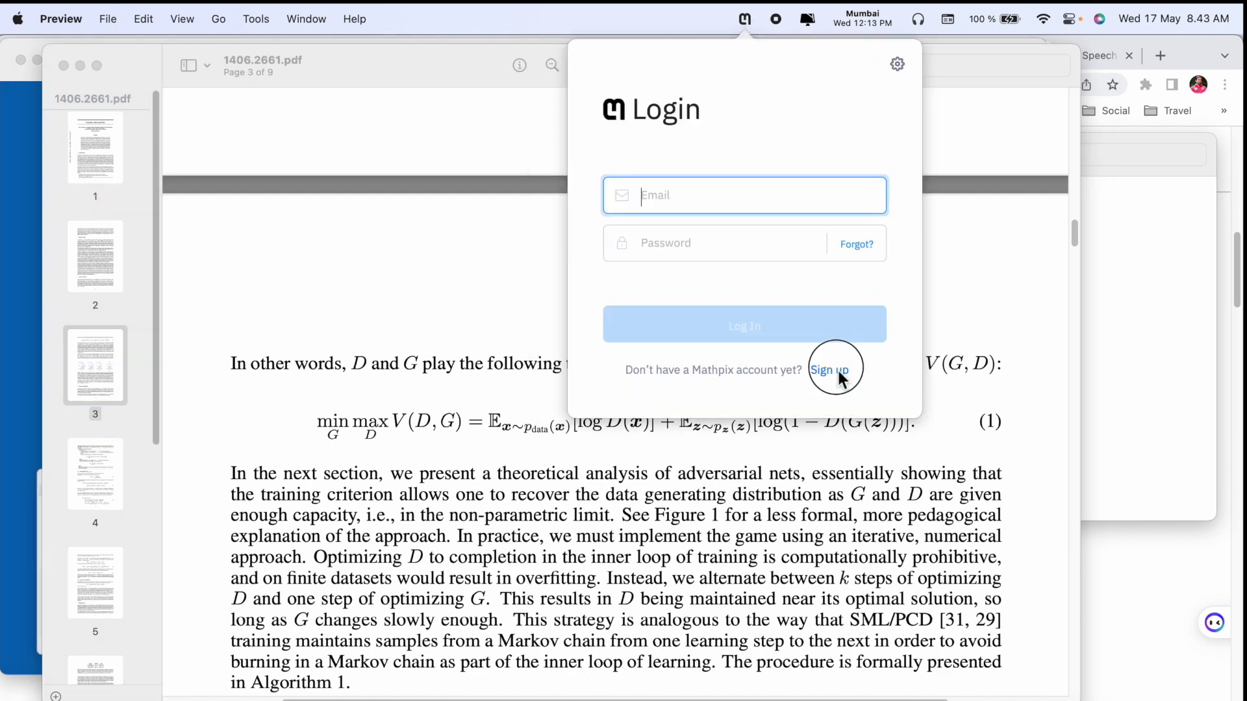
pyautogui.click(825, 261)
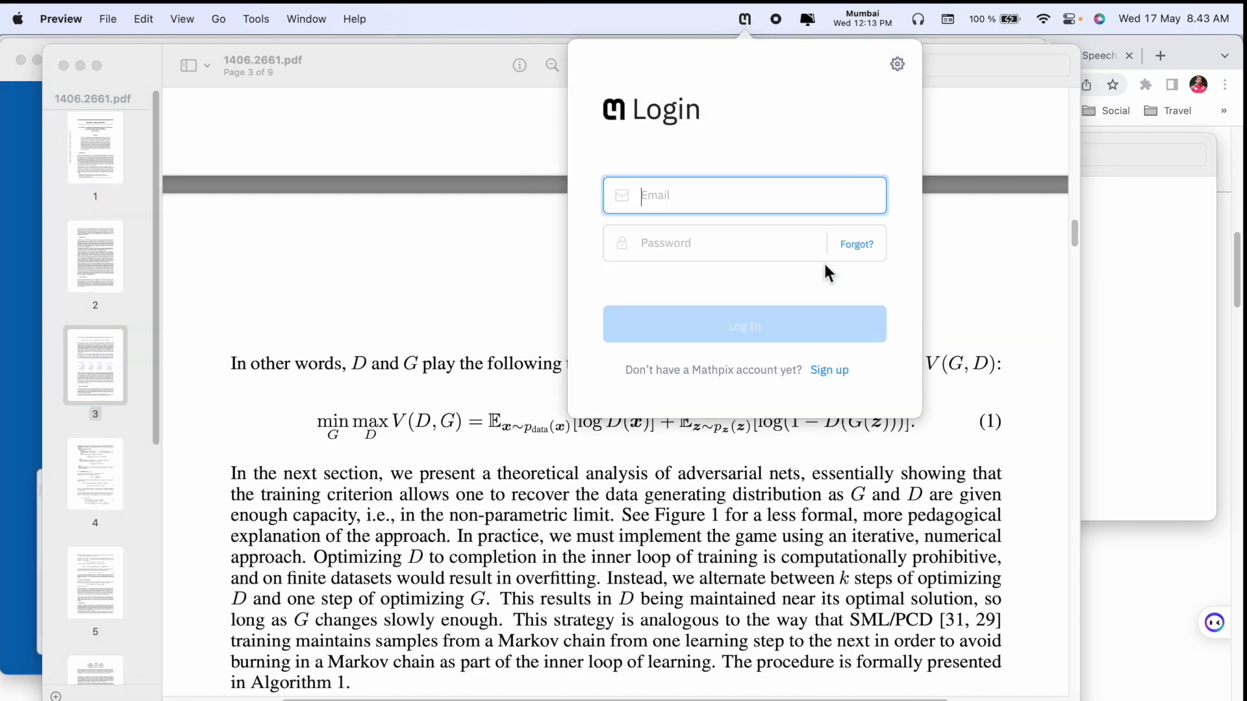
pyautogui.click(729, 200)
pyautogui.write('b')
pyautogui.click(559, 51)
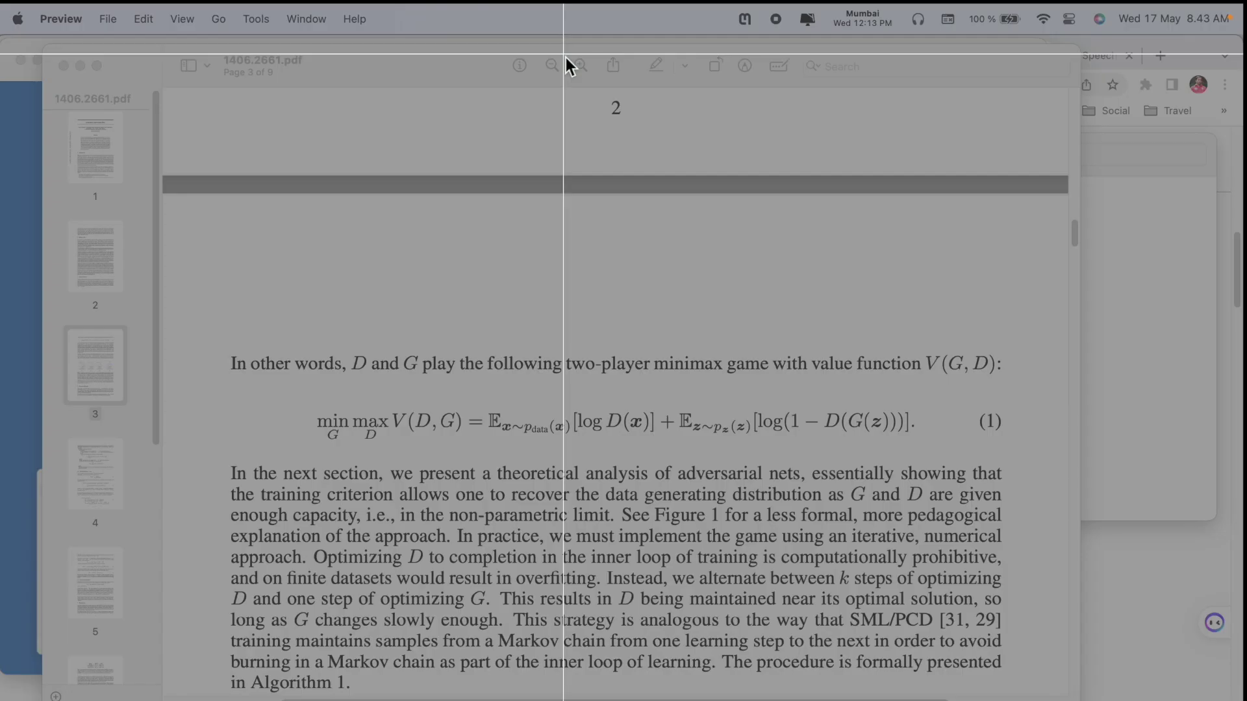
# - Snip equation (1), copy its inline $…$ LaTeX, and switch to the Overleaf presentation tab
pyautogui.moveTo(309, 398); pyautogui.dragTo(940, 454)
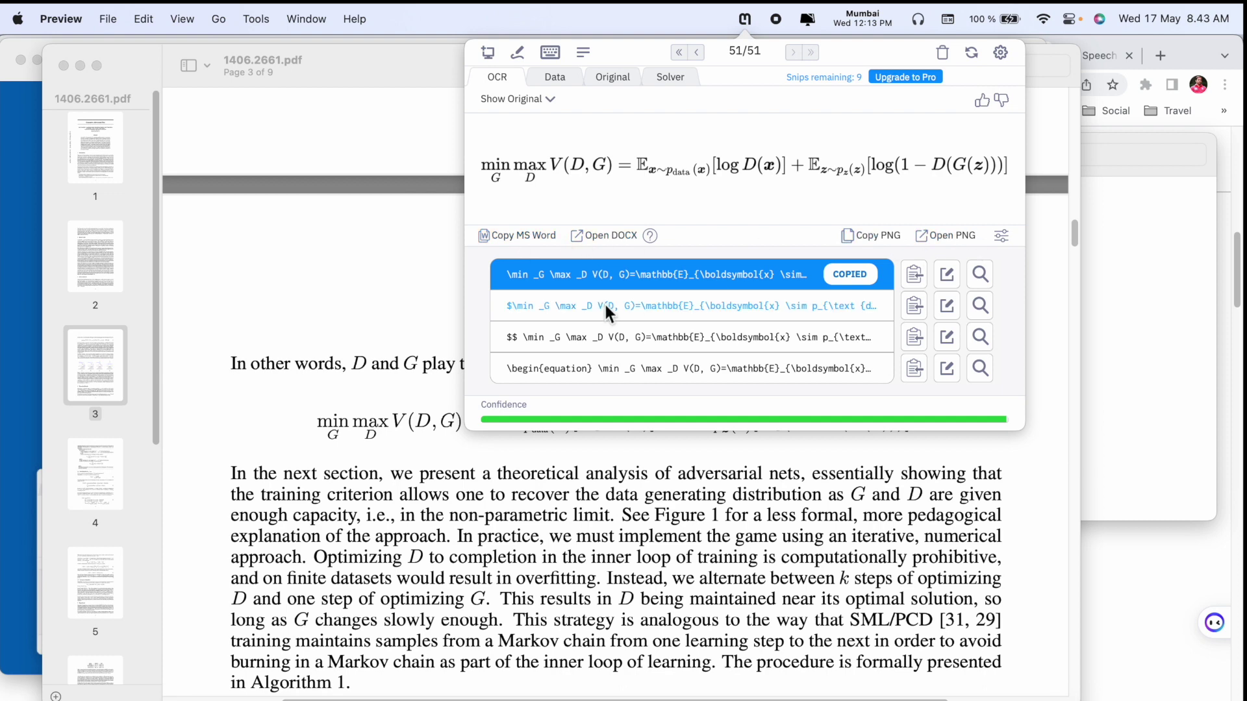
pyautogui.click(669, 311)
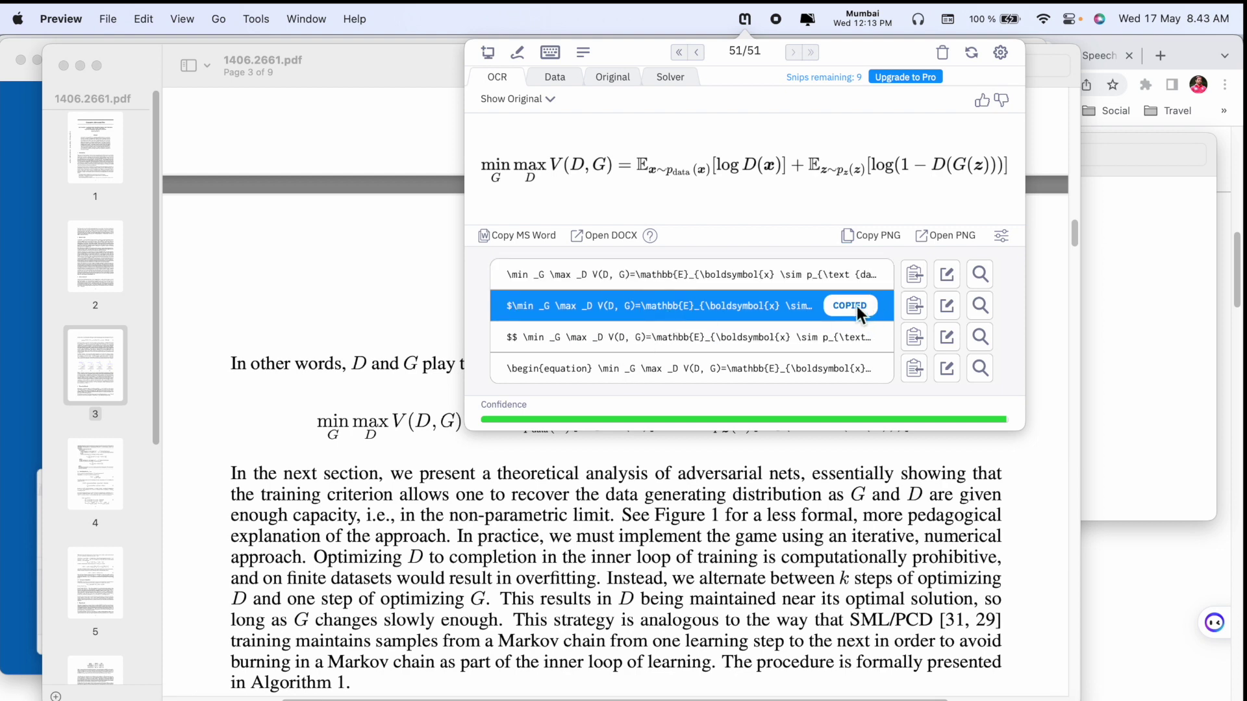
pyautogui.press('super+Tab')
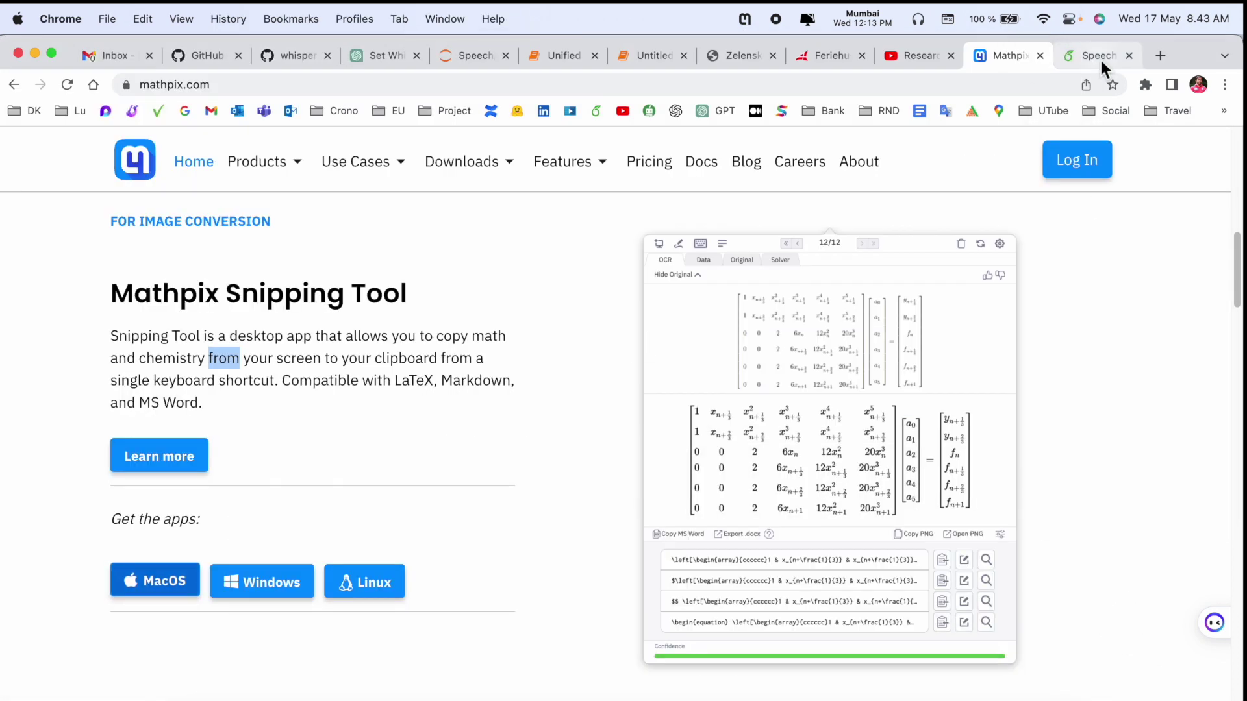
pyautogui.click(1101, 57)
pyautogui.scroll(-1, 338, 578)
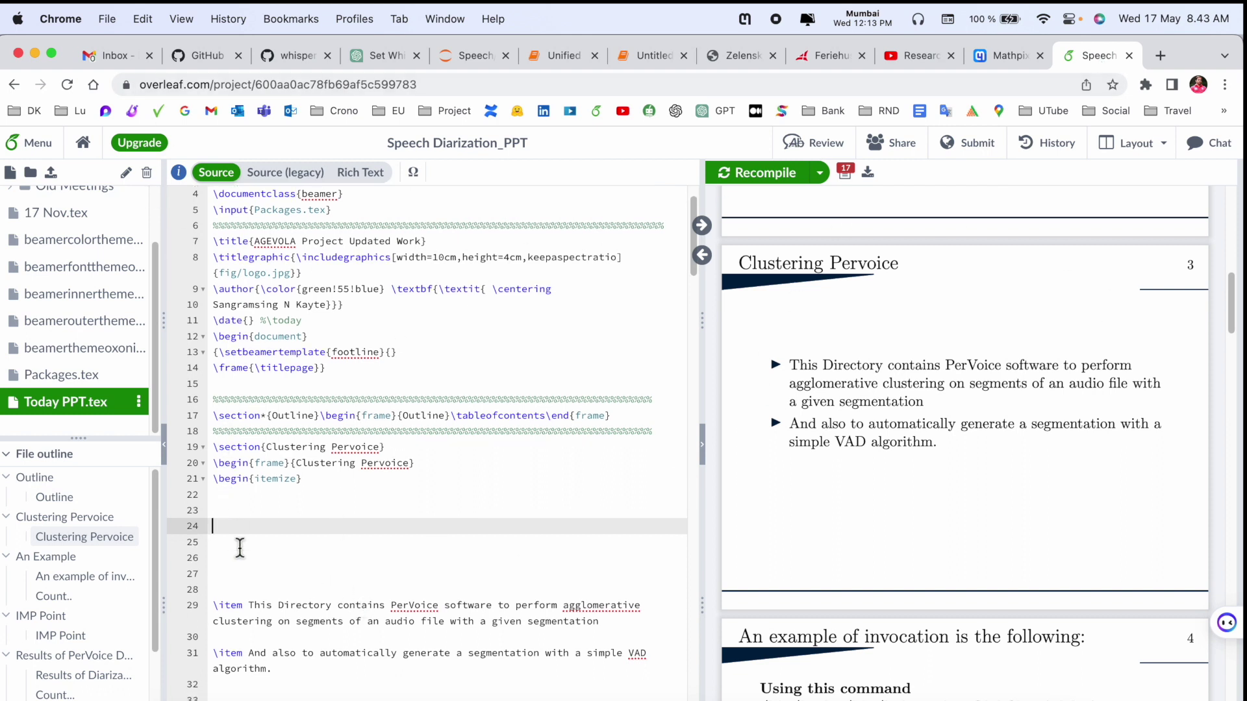
# - Paste the minimax equation on line 24, recompile to slide 3, then return to the Mathpix tab
pyautogui.press('super+v')
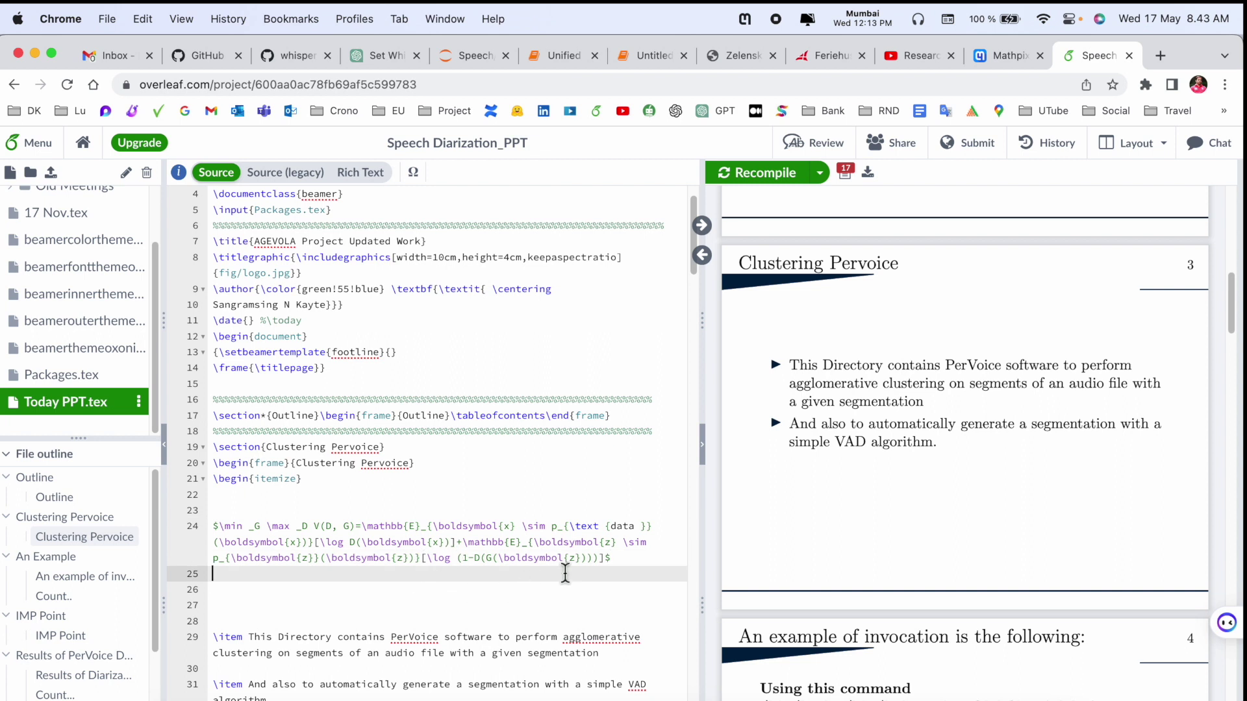
pyautogui.moveTo(626, 565); pyautogui.dragTo(213, 531)
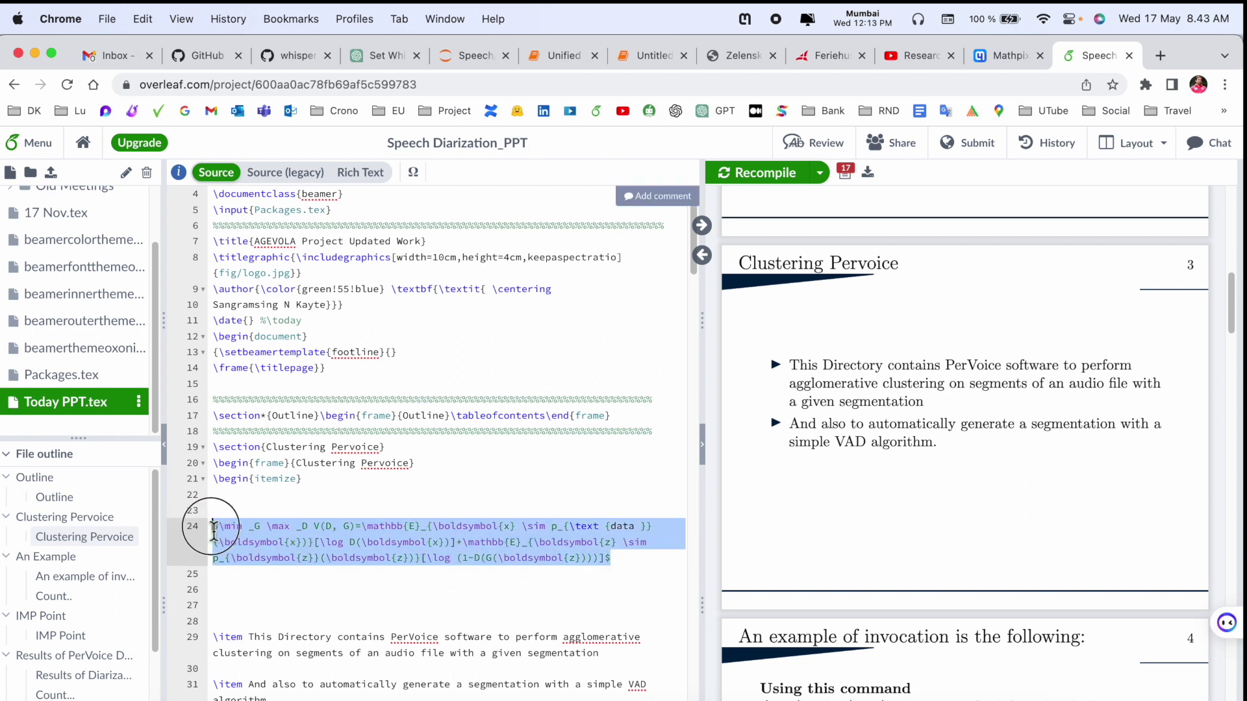
pyautogui.click(385, 607)
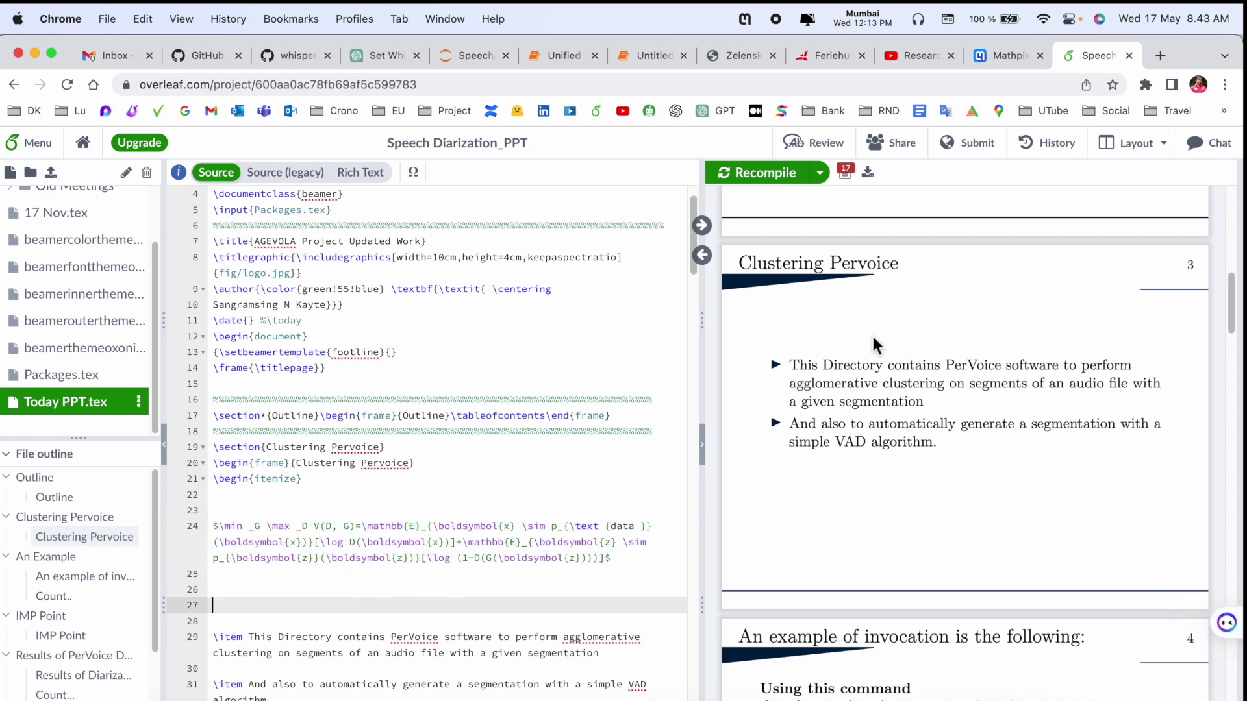
pyautogui.click(762, 173)
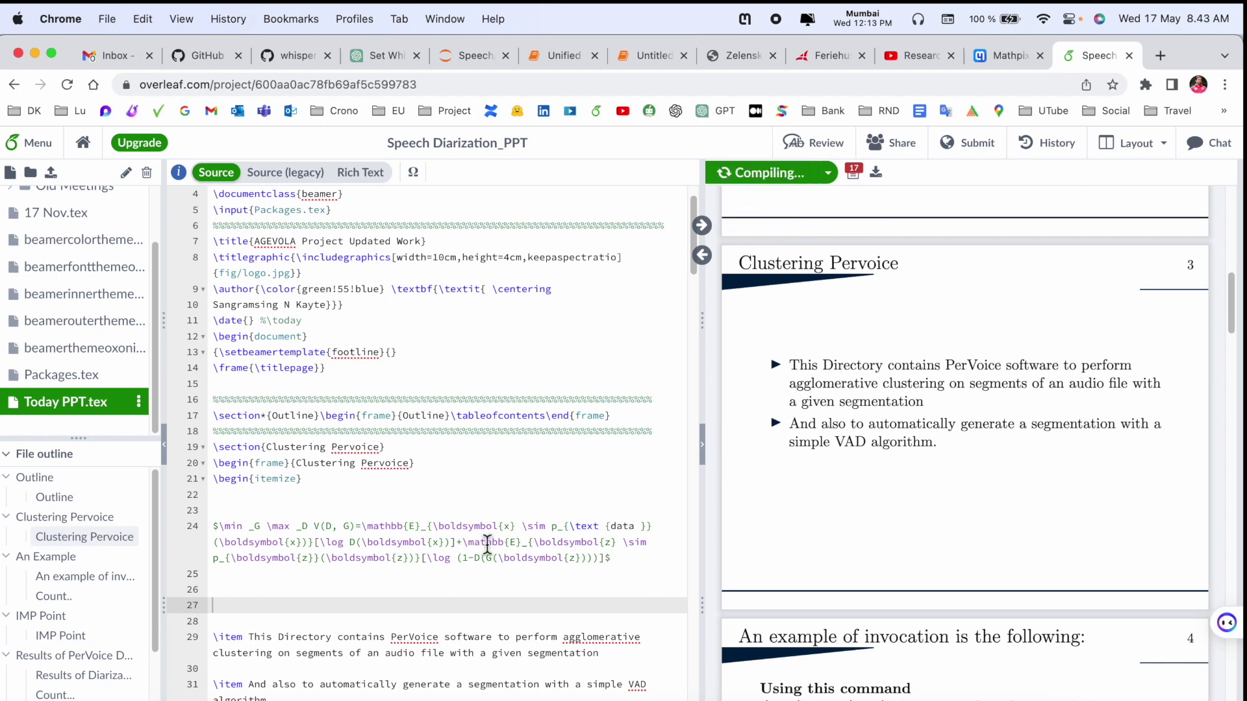
pyautogui.scroll(-2, 487, 543)
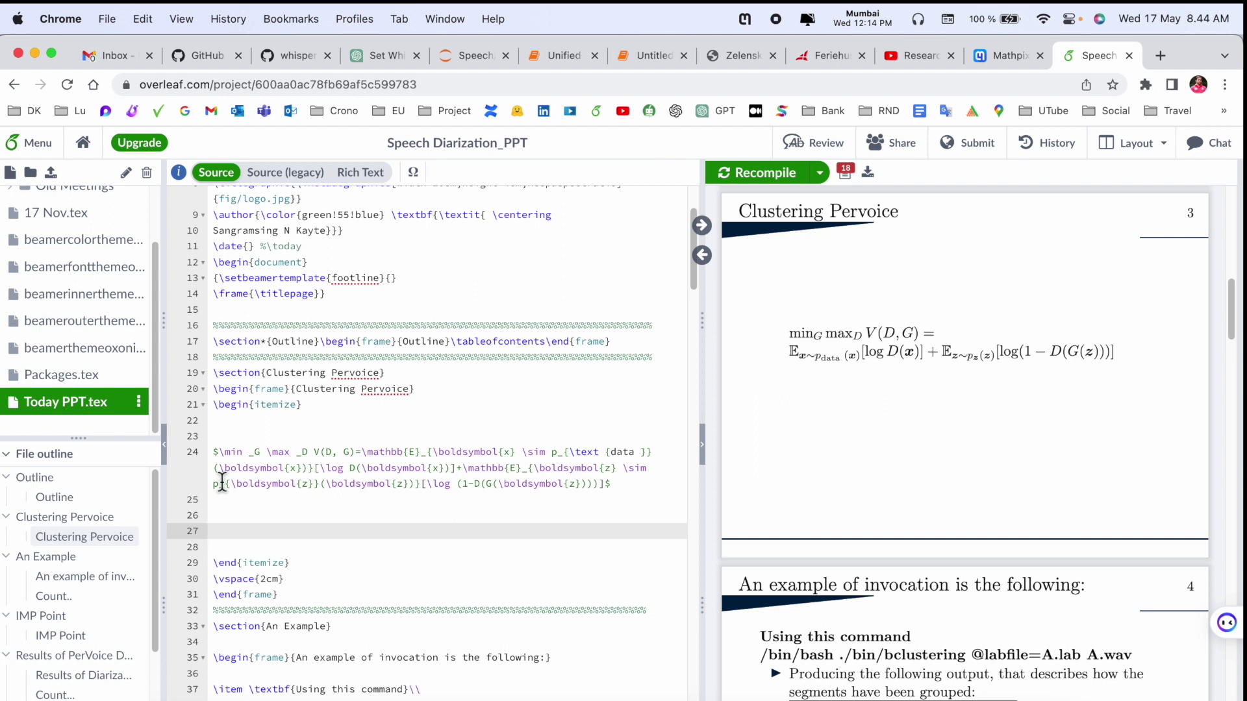
pyautogui.click(984, 55)
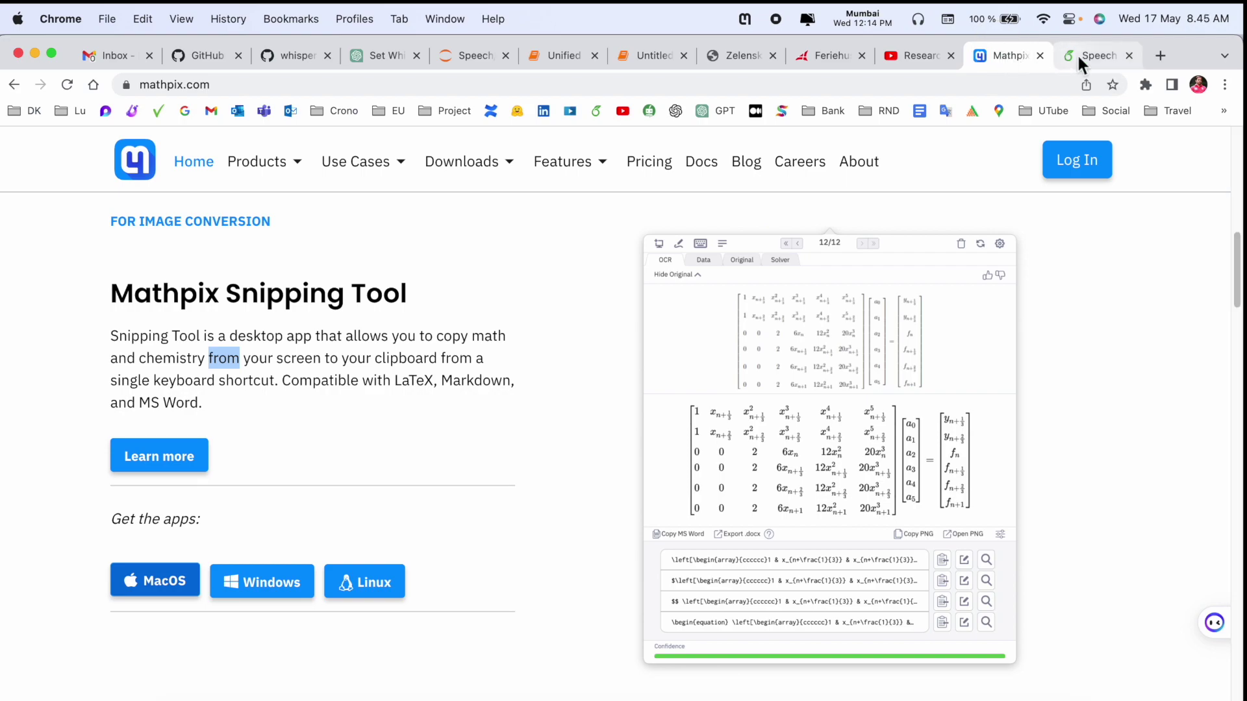
# - Bring the GAN paper forward and scroll down to Algorithm 1
pyautogui.click(1078, 57)
pyautogui.press('super+Tab')
pyautogui.scroll(-10, 381, 356)
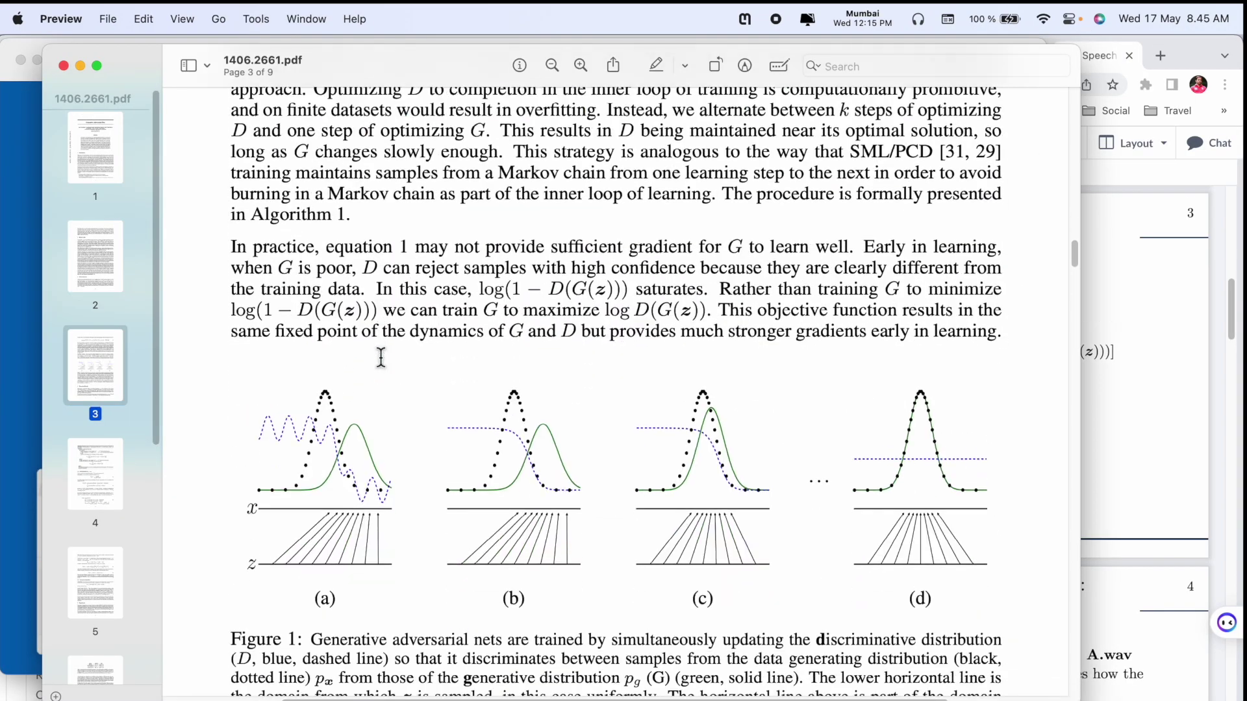
pyautogui.scroll(-15, 381, 356)
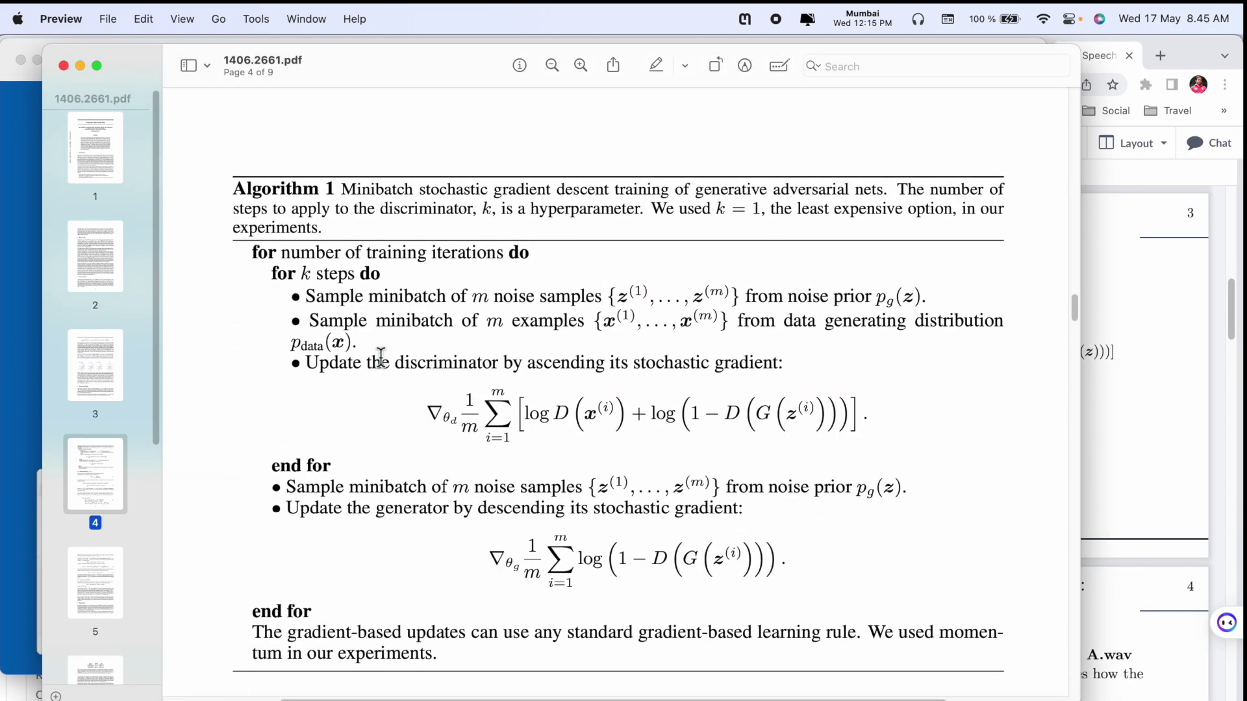
pyautogui.scroll(-2, 389, 358)
# - Snip the discriminator gradient formula and paste it as a \begin{equation} block at Overleaf line 27
pyautogui.click(745, 19)
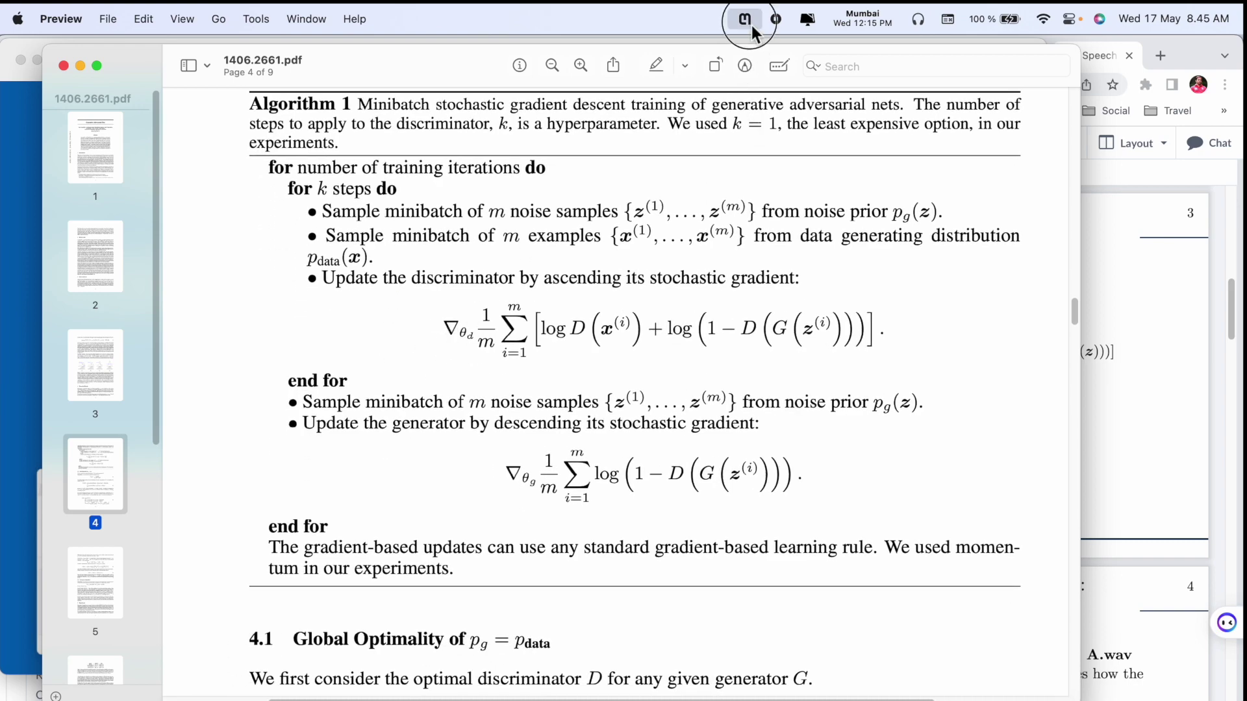
pyautogui.click(487, 52)
pyautogui.moveTo(432, 290); pyautogui.dragTo(922, 375)
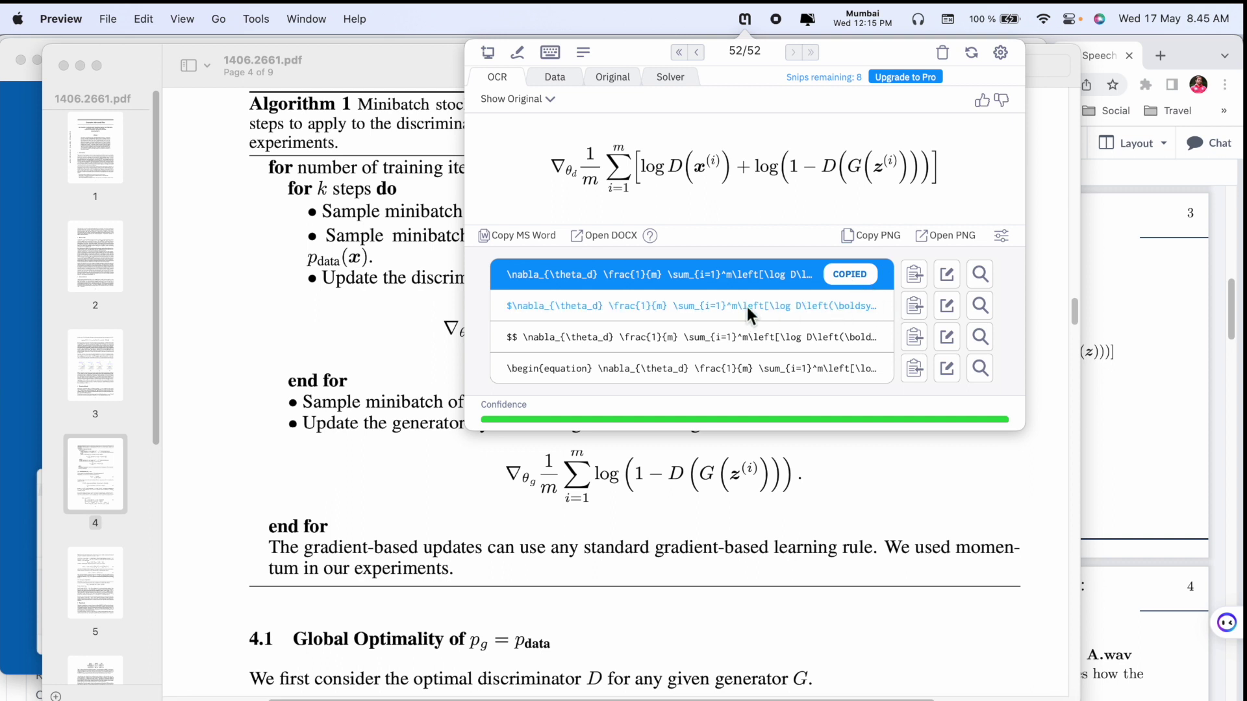
pyautogui.click(724, 305)
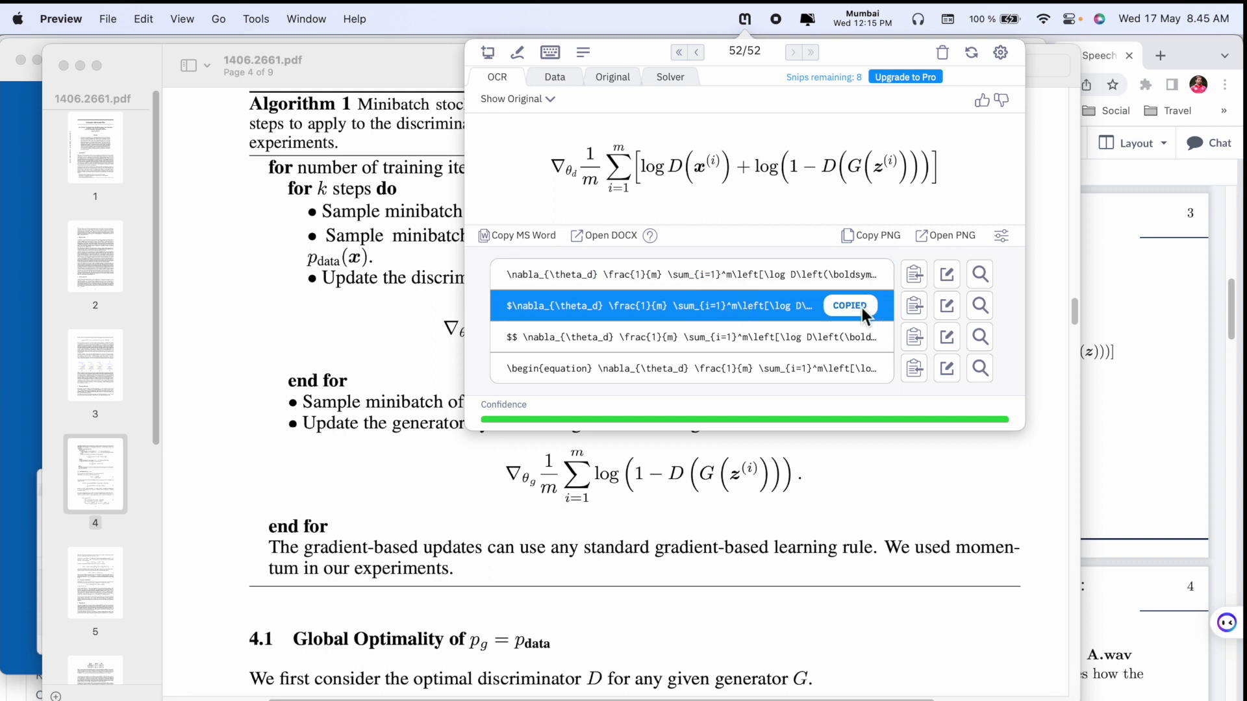
pyautogui.click(606, 370)
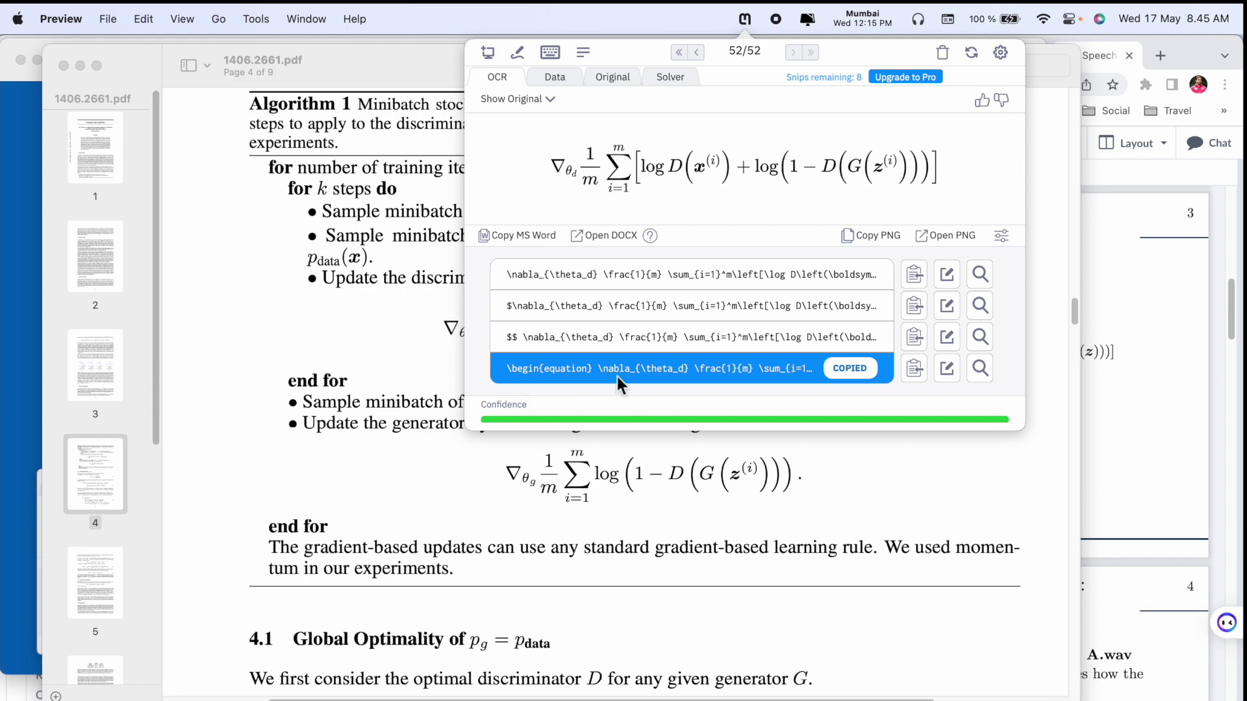
pyautogui.press('super+Tab')
pyautogui.click(254, 530)
pyautogui.write('\\begin{equation}  abla_{\theta_d} \\frac{1}{m} \\sum_{i=1}^m\\left[\\log D\\left(\\boldsymbol{x}^{(i)}\\right)+\\log \\left(1-D\\left(G\\left(\\boldsymbol{z}^{(i)}\\right)\\right)\\right)\\right] \\end{equation}')
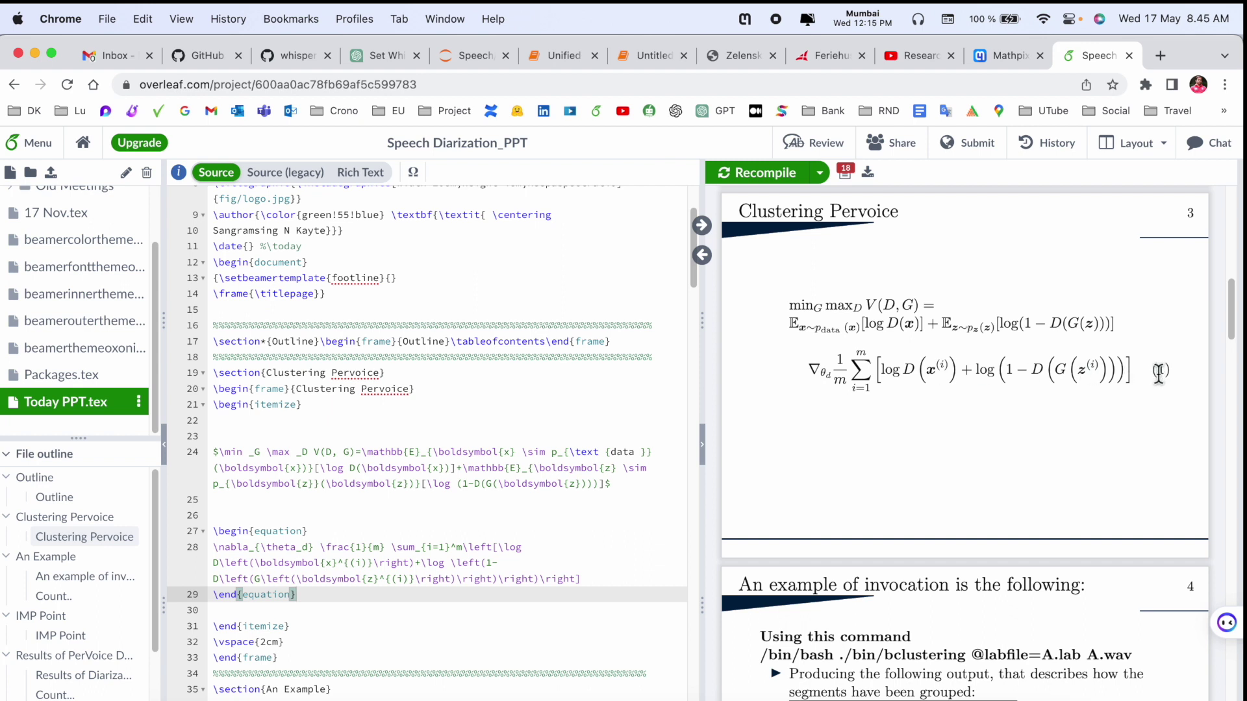
# - Check the rendered gradient equation on slide 3, then return to the paper's section 4.1
pyautogui.moveTo(1158, 373); pyautogui.dragTo(1178, 382)
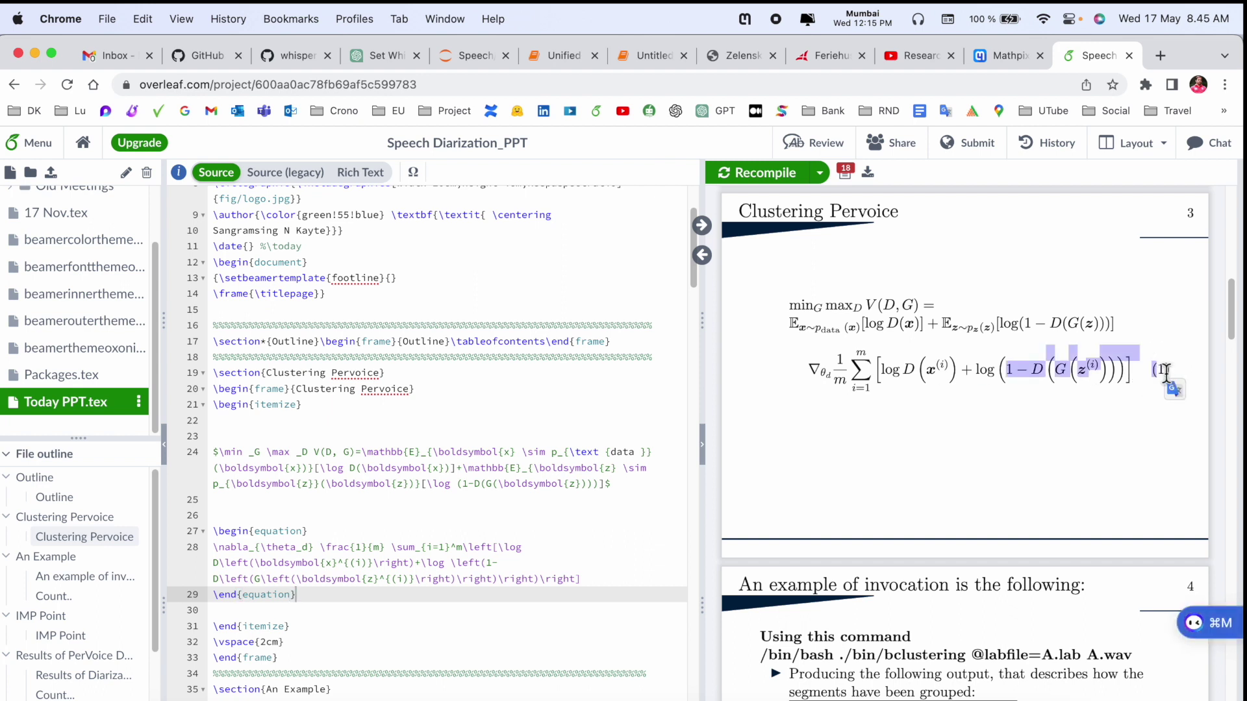
pyautogui.click(1165, 374)
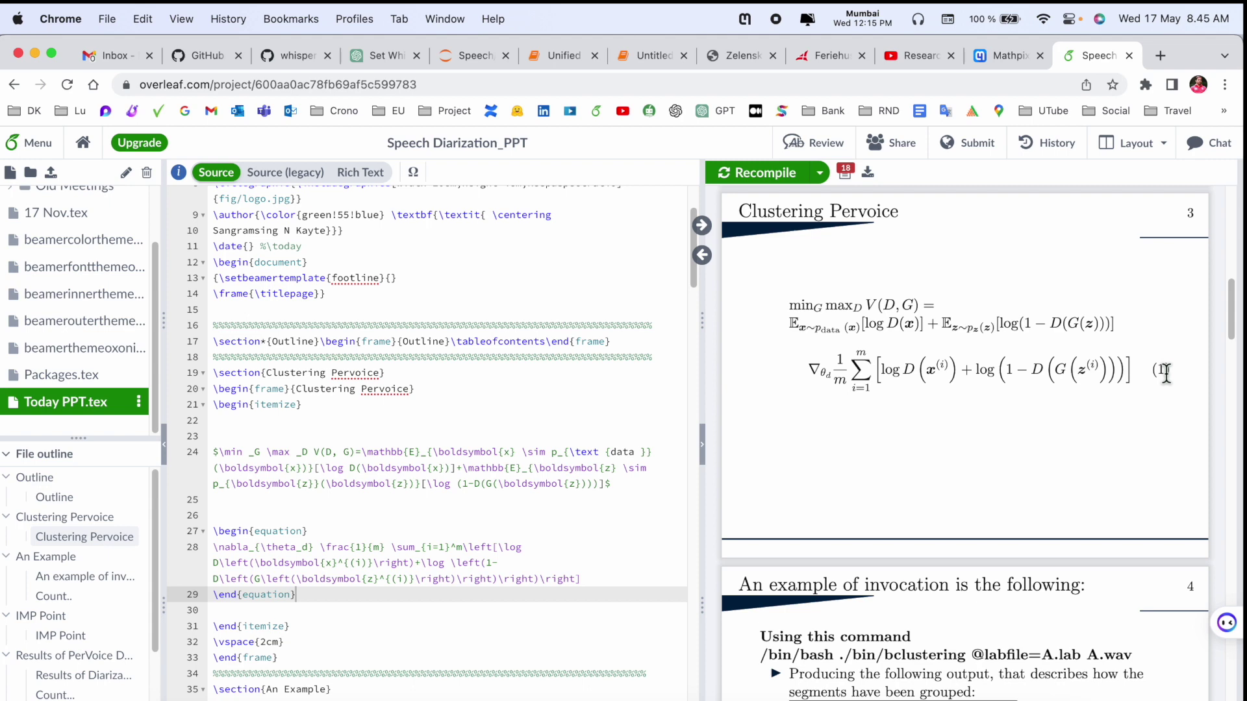
pyautogui.press('super+Tab')
pyautogui.scroll(-5, 650, 516)
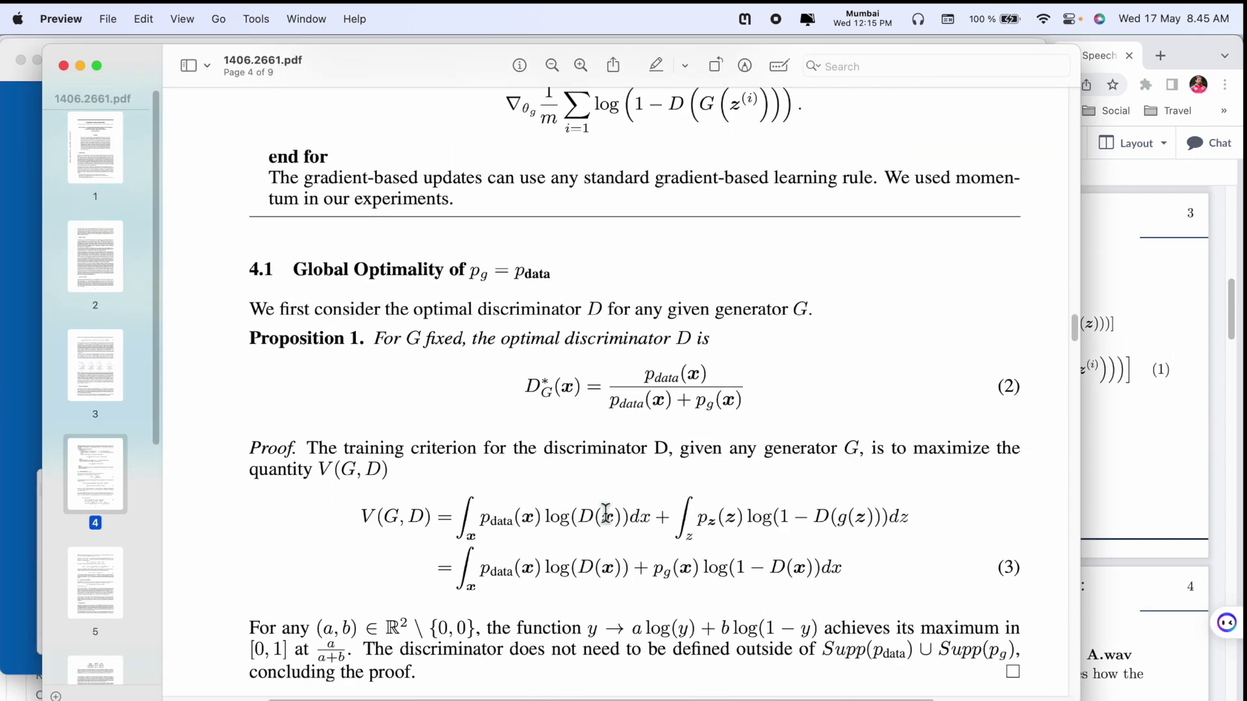
# - Snip equation (2), the optimal discriminator, with Mathpix and copy its equation-environment LaTeX
pyautogui.click(746, 19)
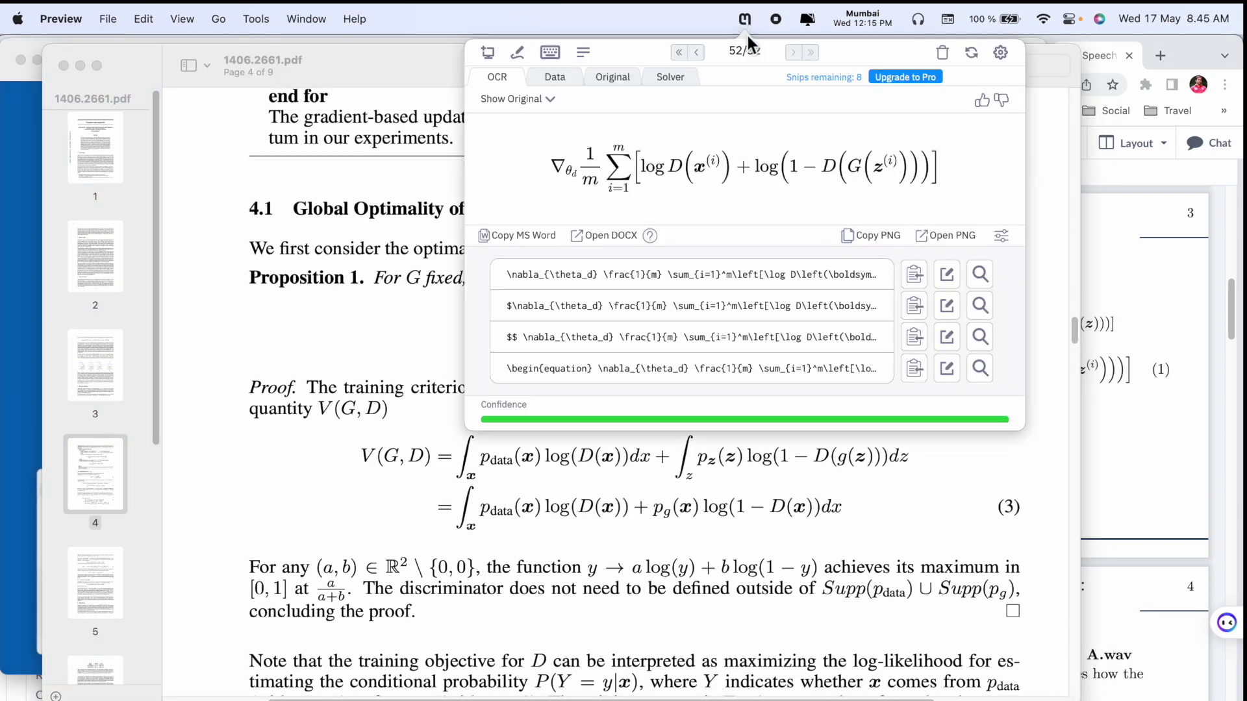
pyautogui.click(488, 54)
pyautogui.moveTo(511, 294); pyautogui.dragTo(747, 356)
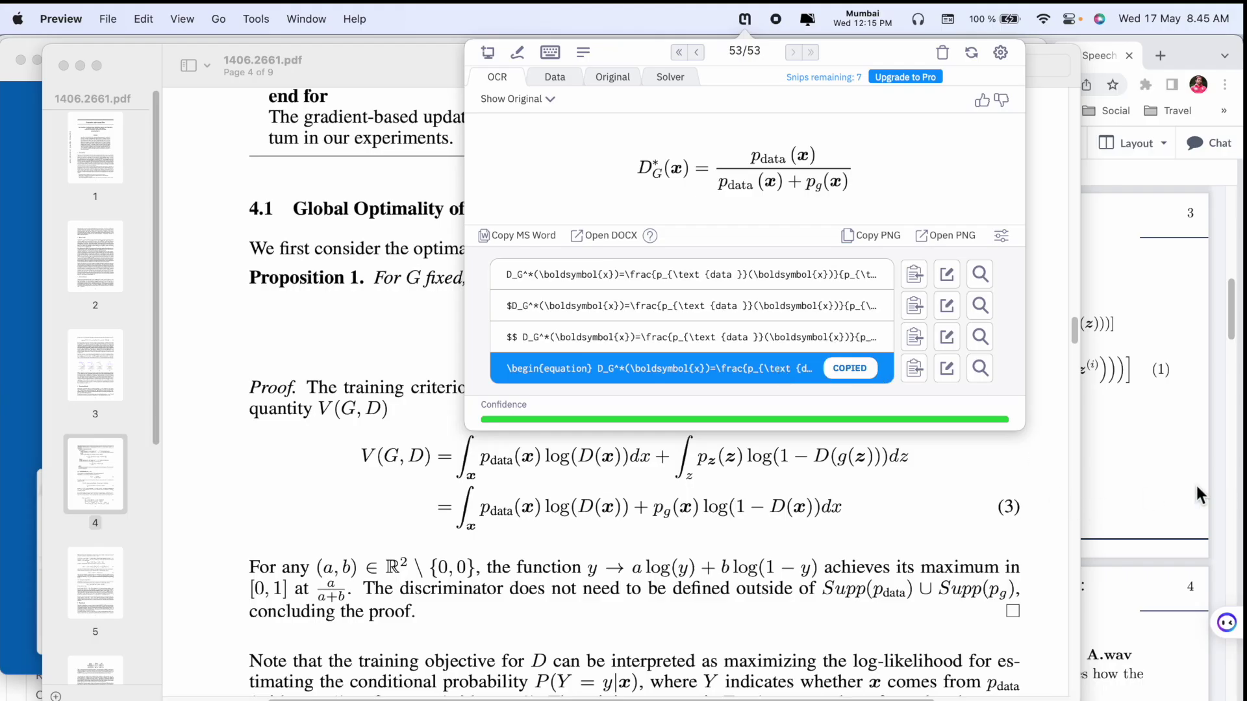
pyautogui.click(1197, 489)
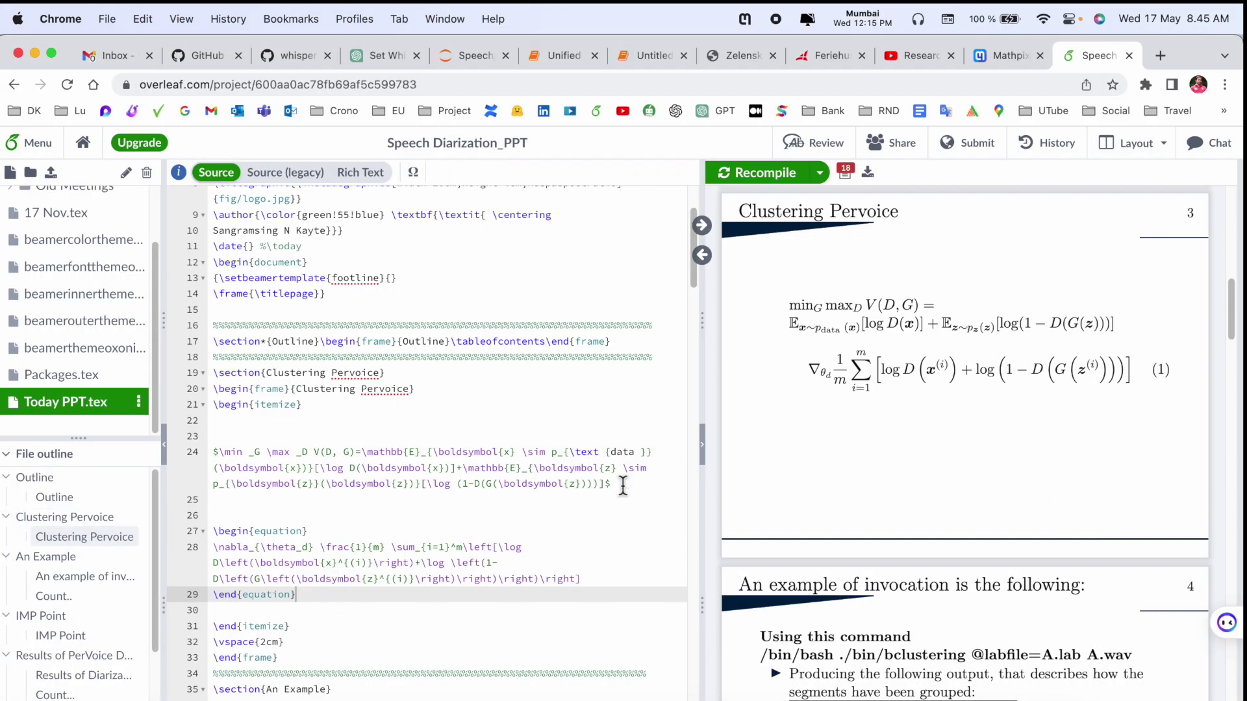
# - Paste the D_G^* optimal discriminator block after line 29 so the slide renders numbered equation (2)
pyautogui.tripleClick(620, 486)
pyautogui.scroll(-2, 353, 563)
pyautogui.click(321, 526)
pyautogui.press('Return')
pyautogui.press('Return')
pyautogui.press('Return')
pyautogui.write('\\begin{equation} D_G^*(\\boldsymbol{x})=\\frac{p_{\text {data }}(\\boldsymbol{x})}{p_{\text {data }}(\\boldsymbol{x})+p_g(\\boldsymbol{x})} \\end{equation}')
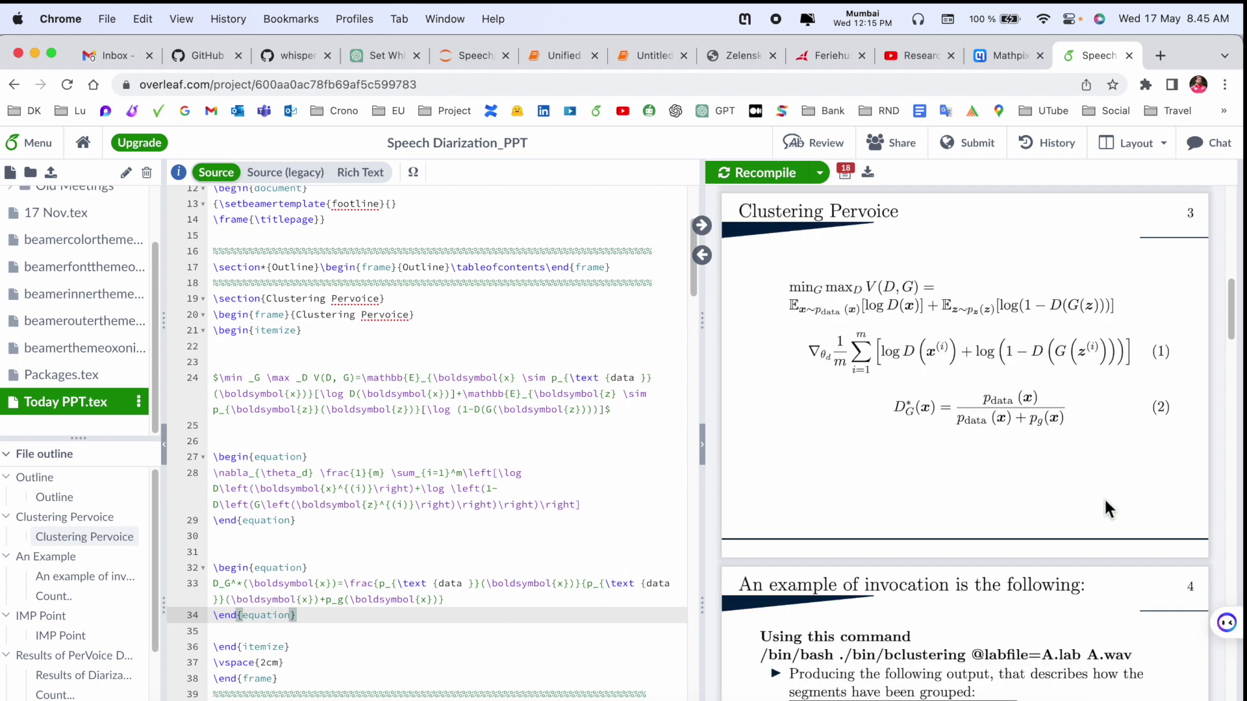
pyautogui.doubleClick(1159, 407)
pyautogui.click(1166, 58)
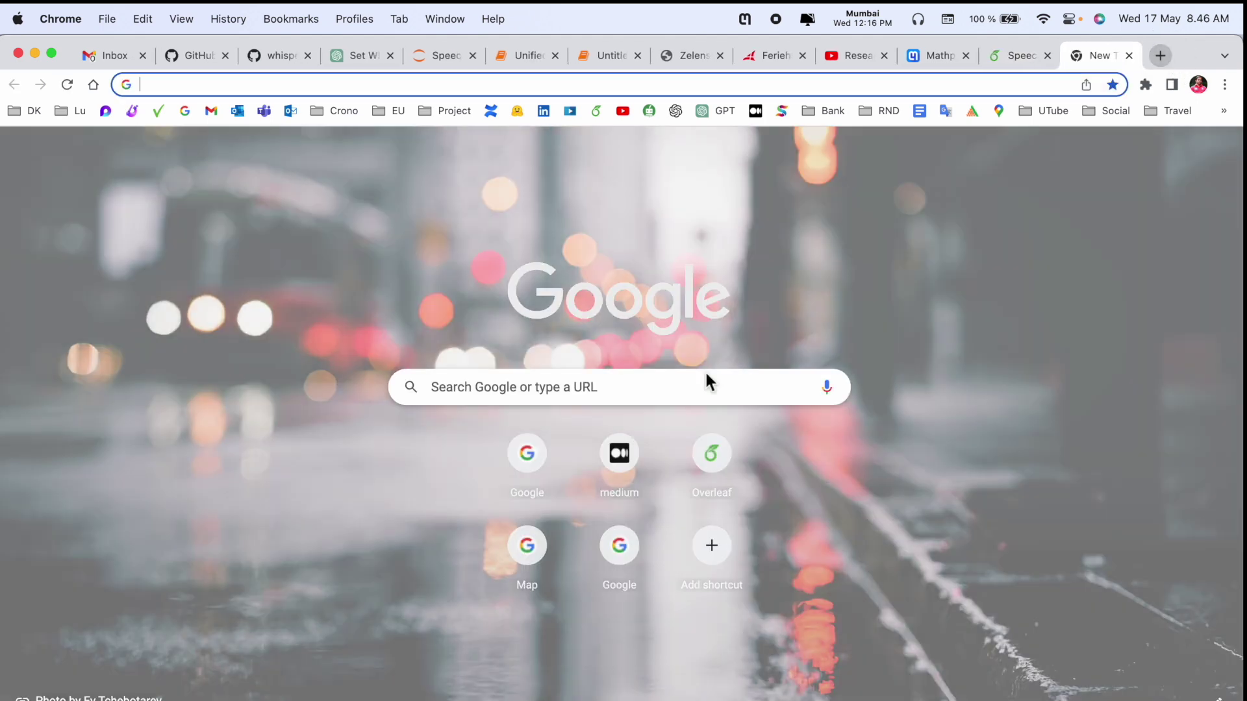
# - Google 'mathpix snip web' and follow the Mathpix Snip User Guide result
pyautogui.click(543, 445)
pyautogui.write('ma')
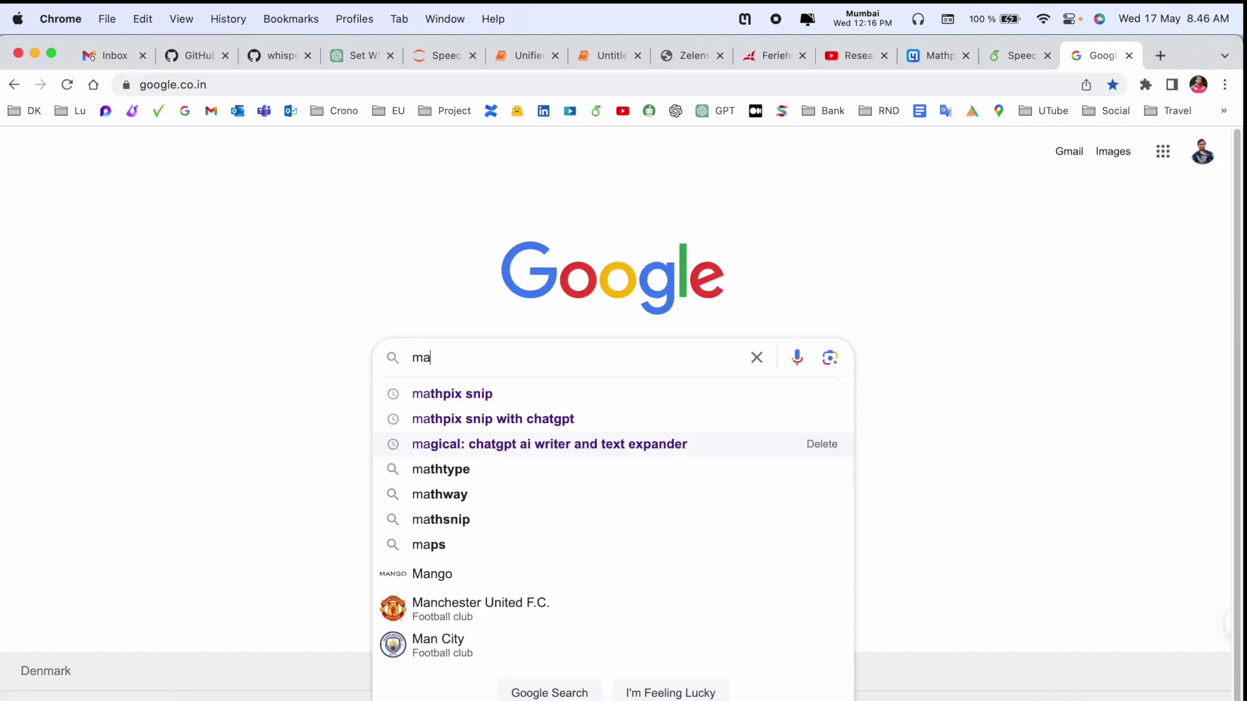
pyautogui.write('thpix snip we')
pyautogui.click(473, 417)
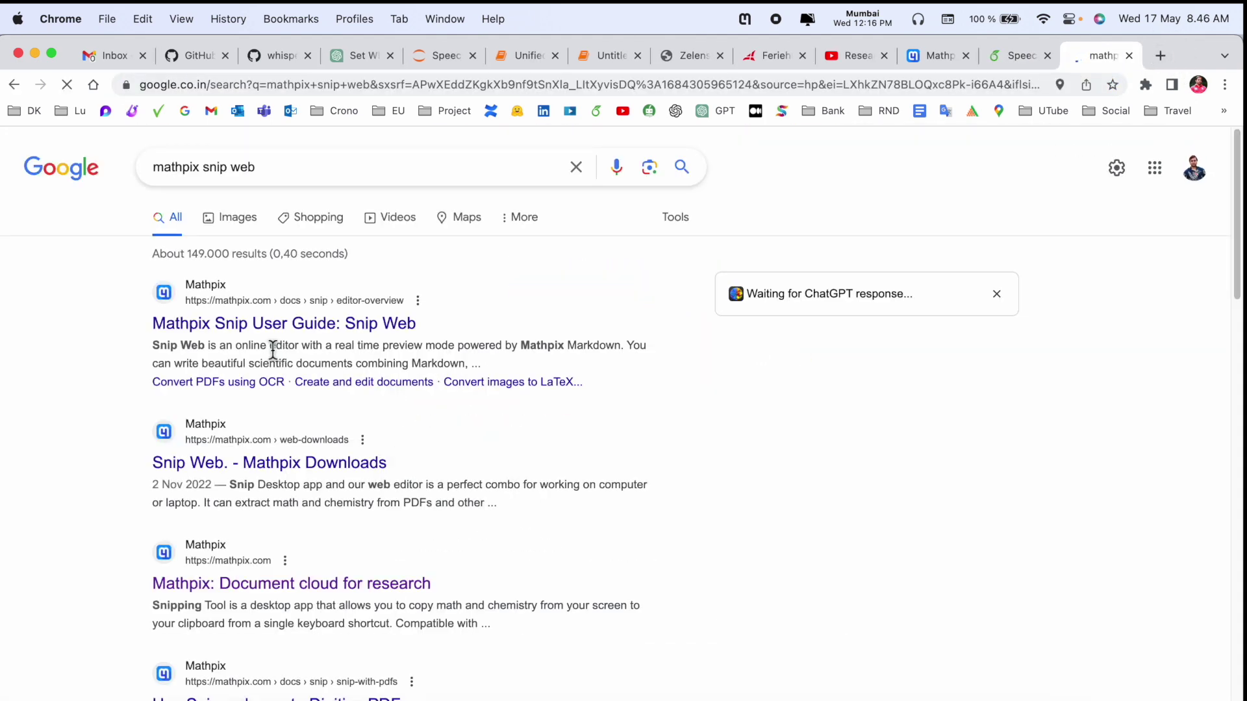
pyautogui.click(267, 330)
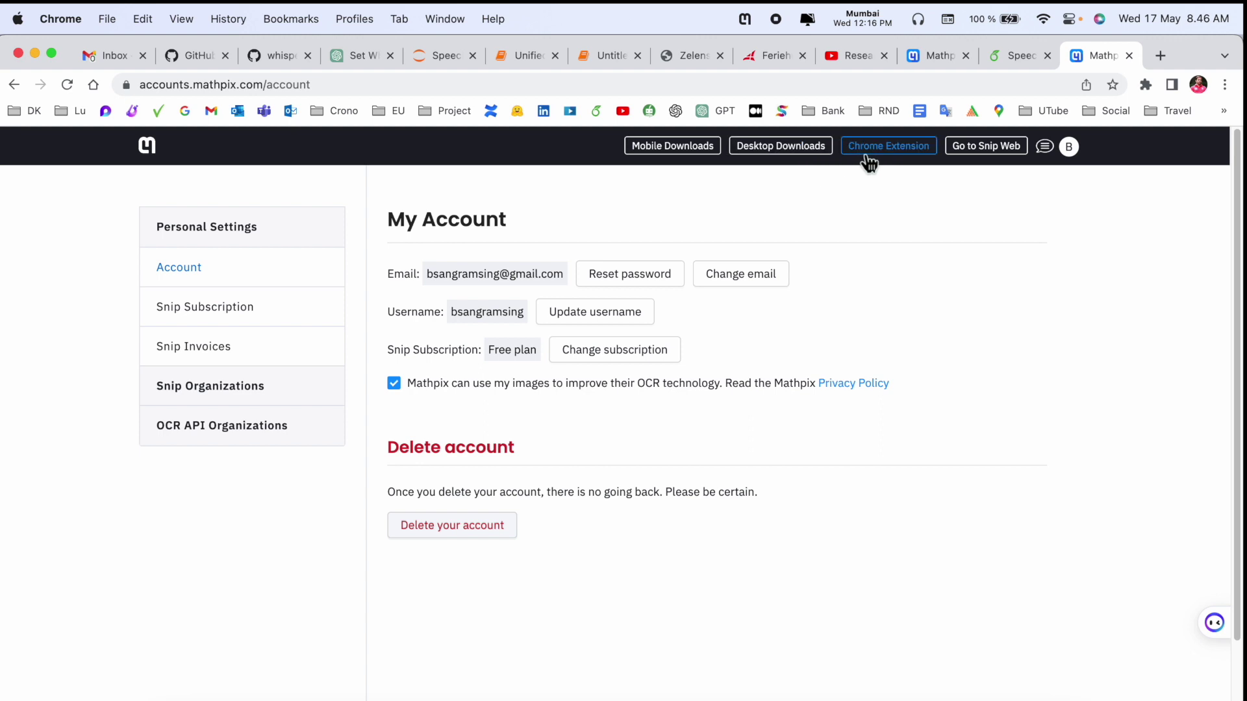
# - Open Snip Web and create a new folder named 'Demo for this video'
pyautogui.click(988, 157)
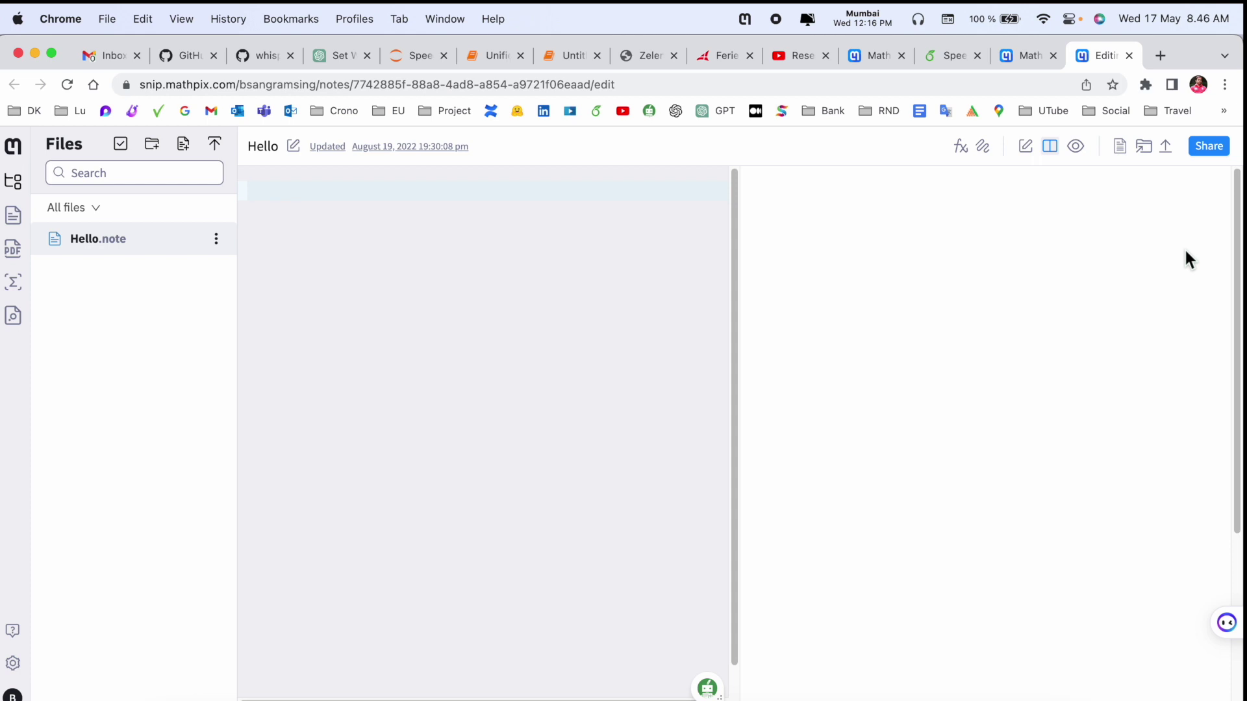
pyautogui.click(15, 187)
pyautogui.click(15, 189)
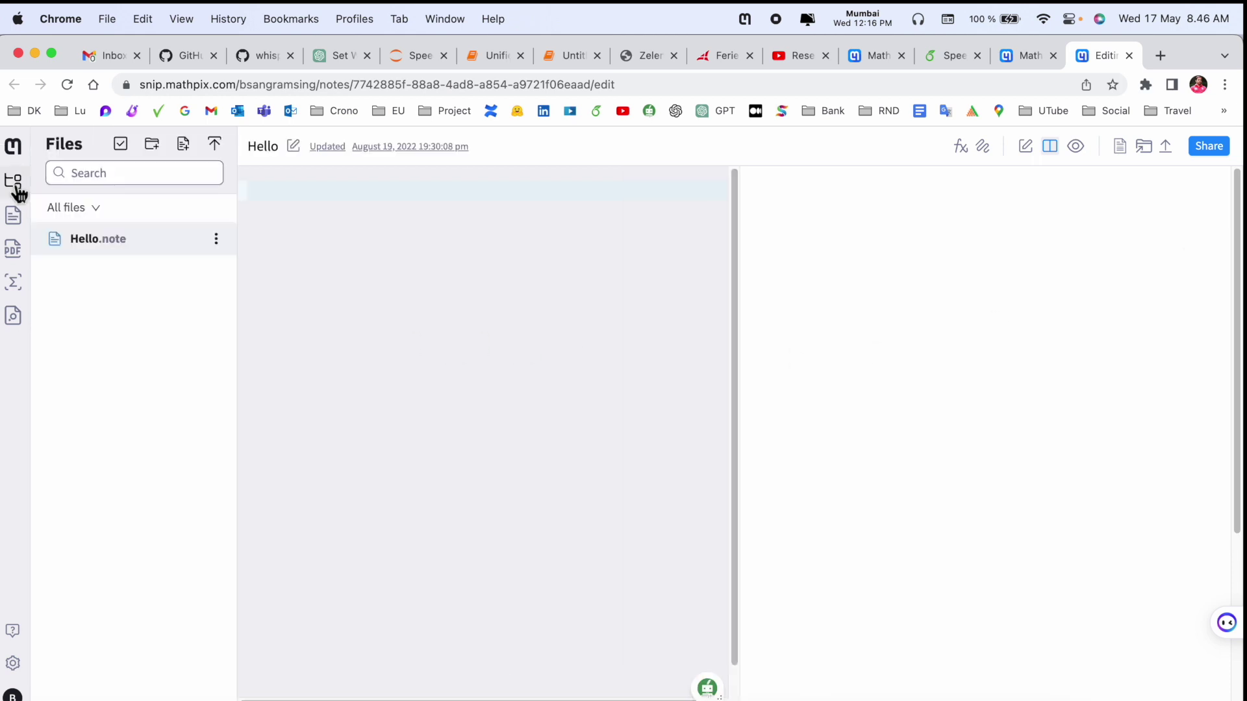
pyautogui.click(153, 144)
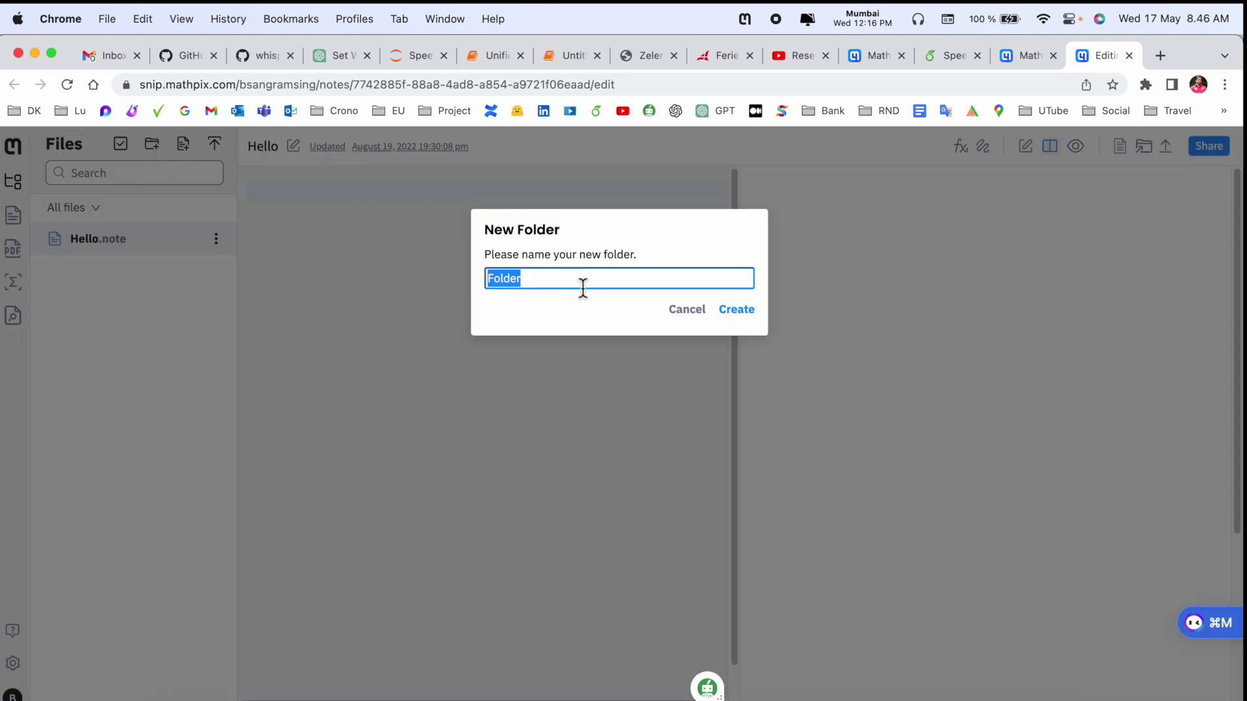
pyautogui.write('Demo ')
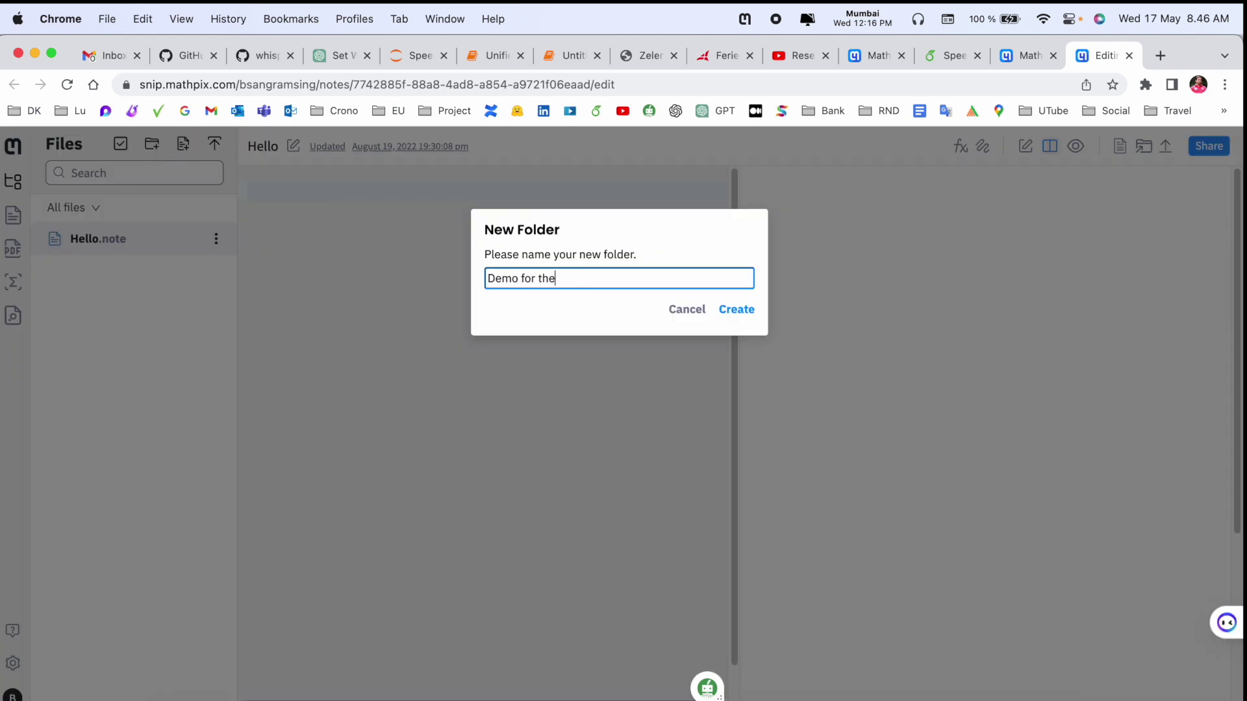
pyautogui.write('for this video')
pyautogui.press('Return')
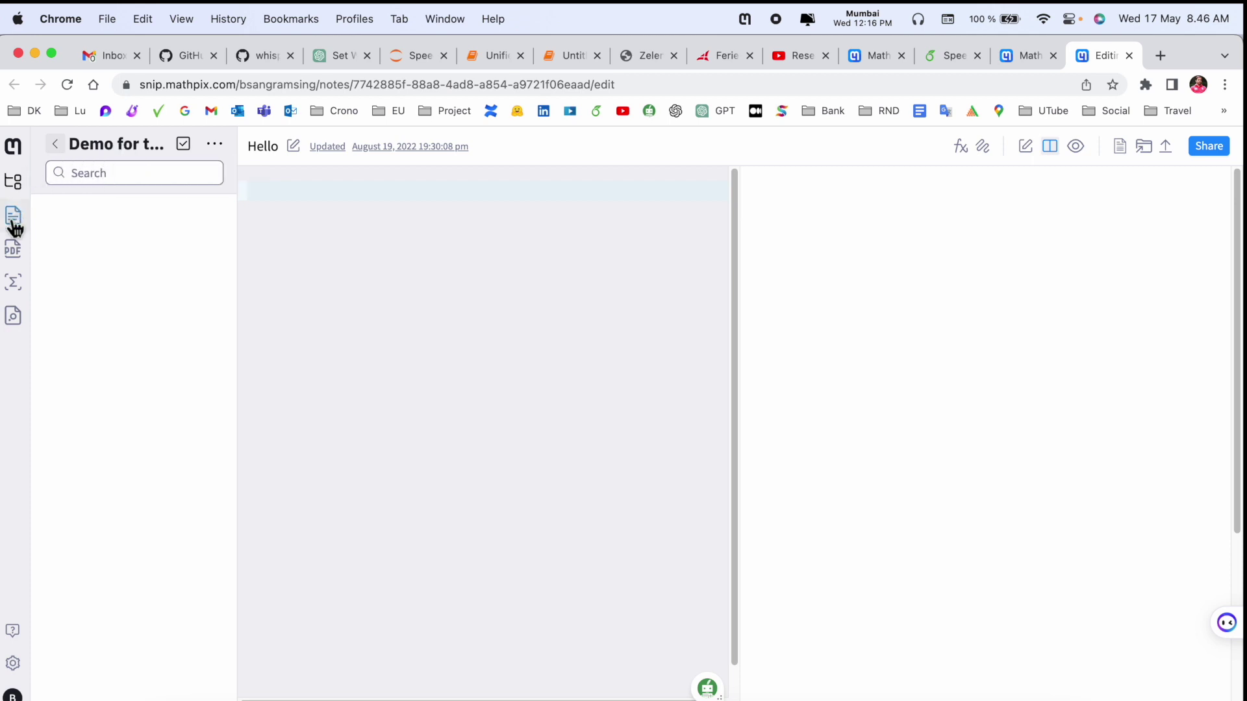
pyautogui.click(14, 260)
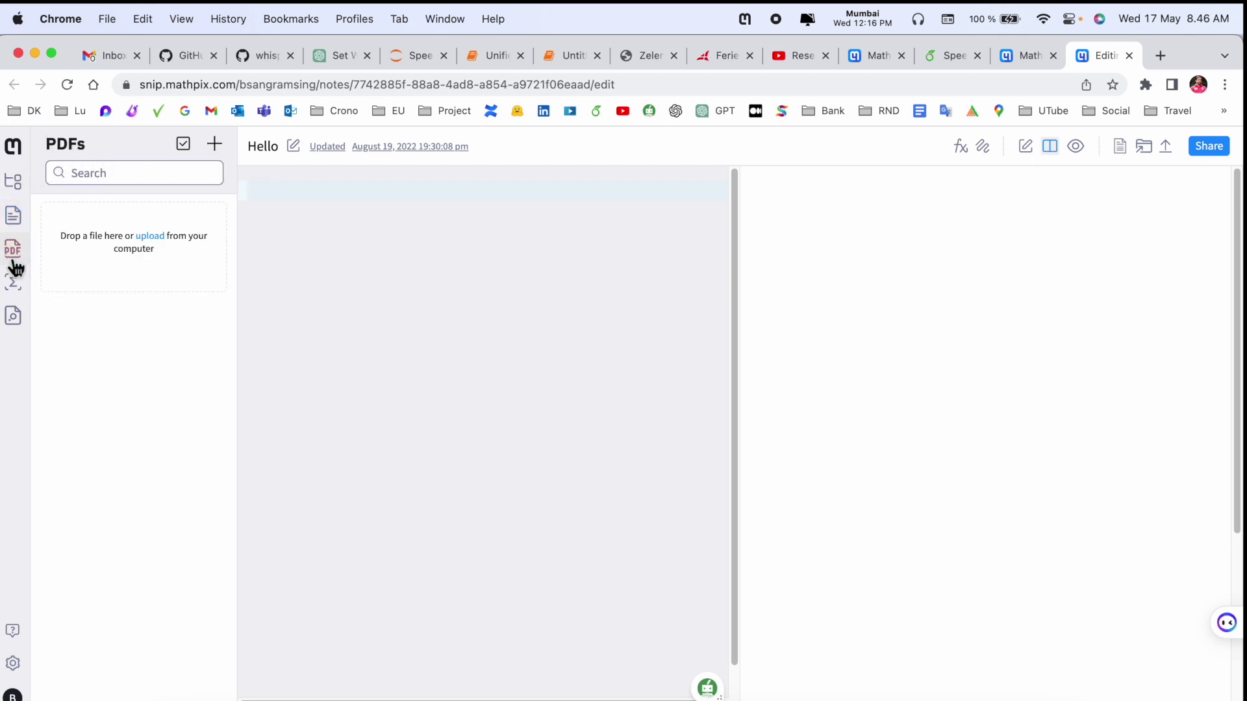
# - Upload pages 1-4 of 1406.2661.pdf from Downloads into the PDFs list
pyautogui.click(156, 241)
pyautogui.doubleClick(473, 286)
pyautogui.write('1-4')
pyautogui.click(647, 416)
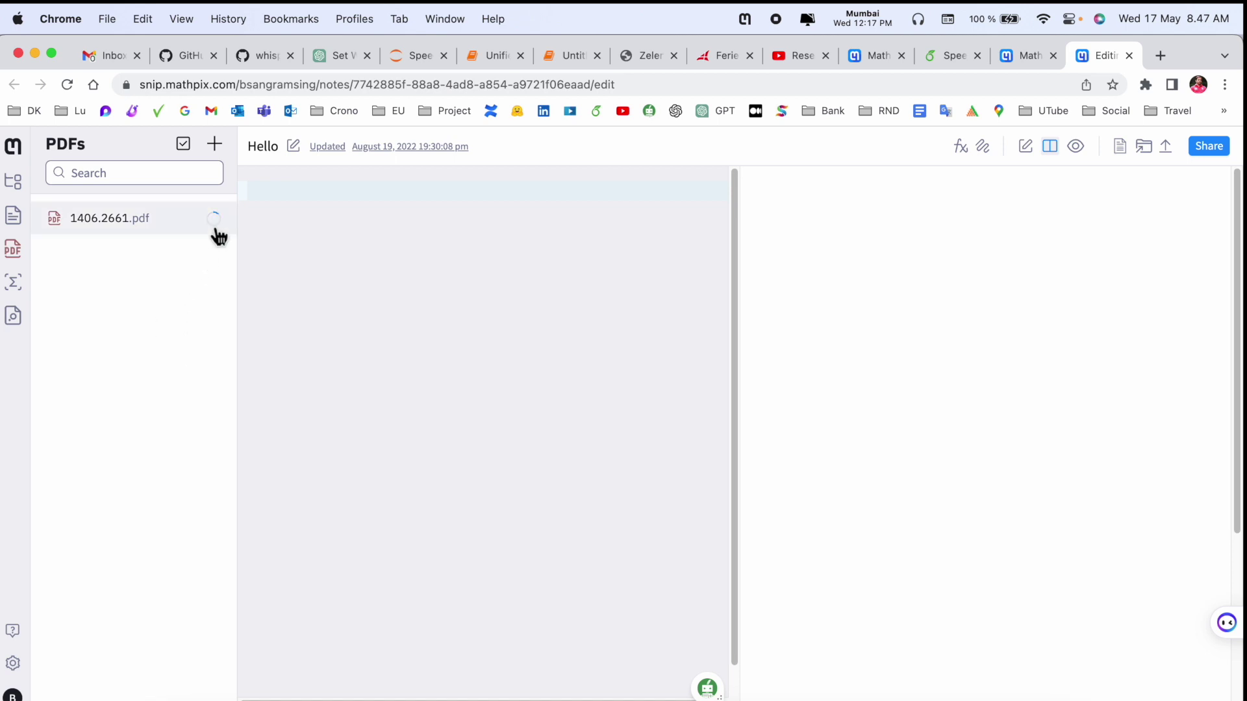
pyautogui.click(1210, 147)
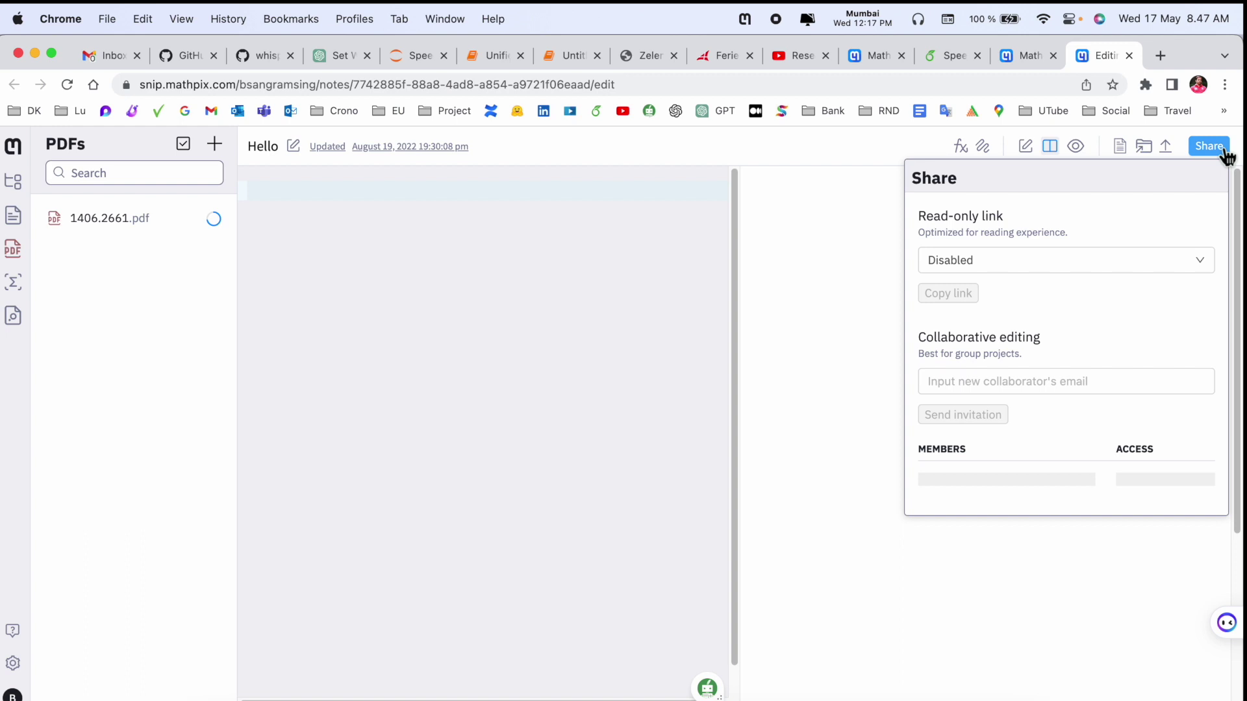
# - Send an edit-access invitation for the Hello note to the collaborator's e-mail address
pyautogui.click(1024, 384)
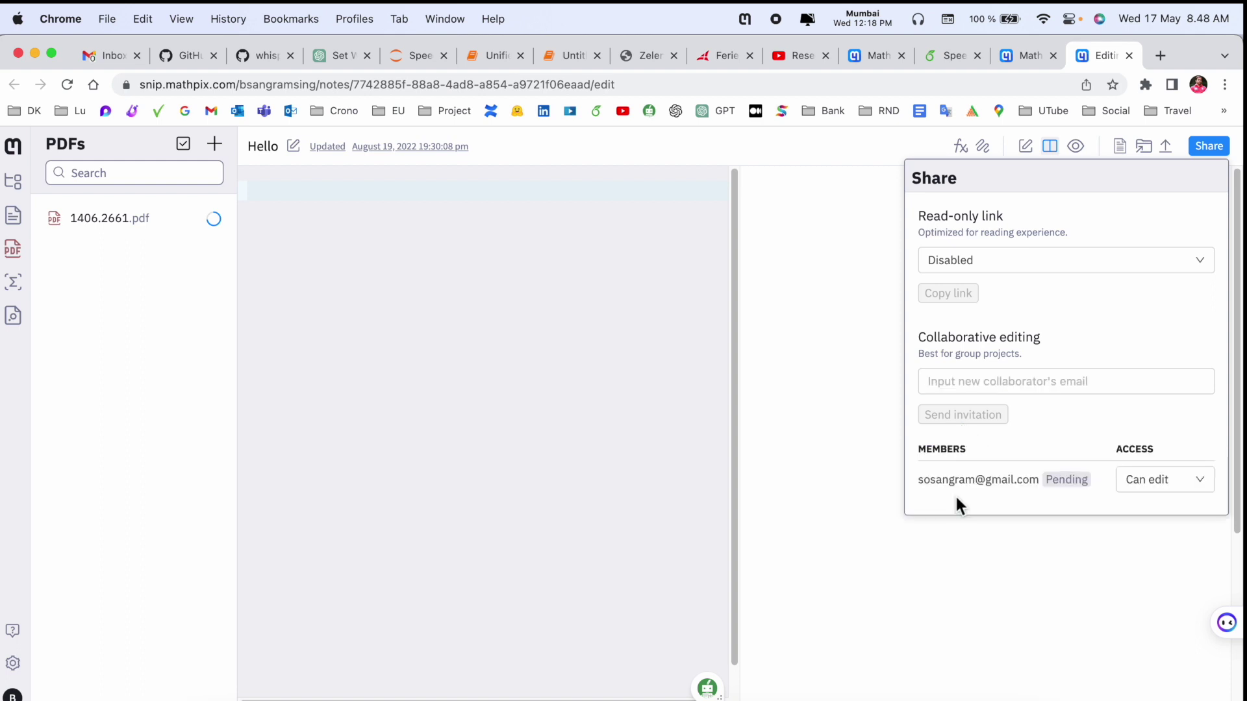
pyautogui.click(1168, 495)
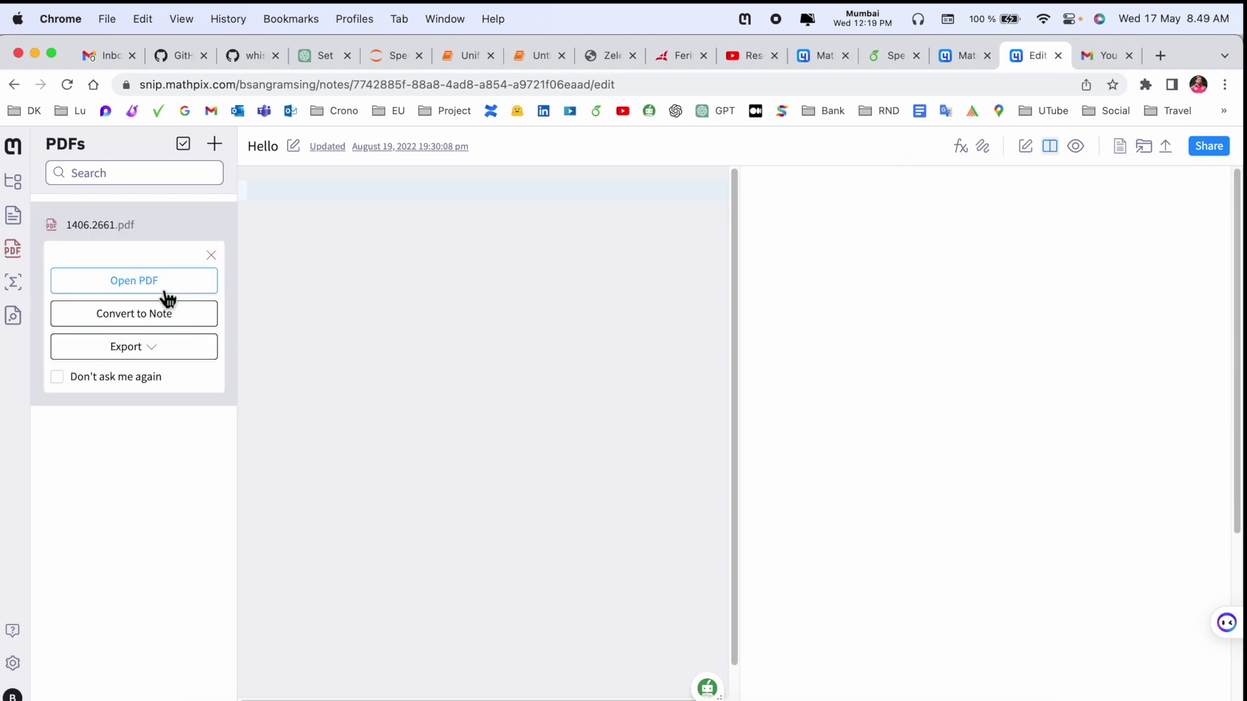
# - Open 1406.2661.pdf at page 3 and show the copy options for minimax equation (1)
pyautogui.click(161, 290)
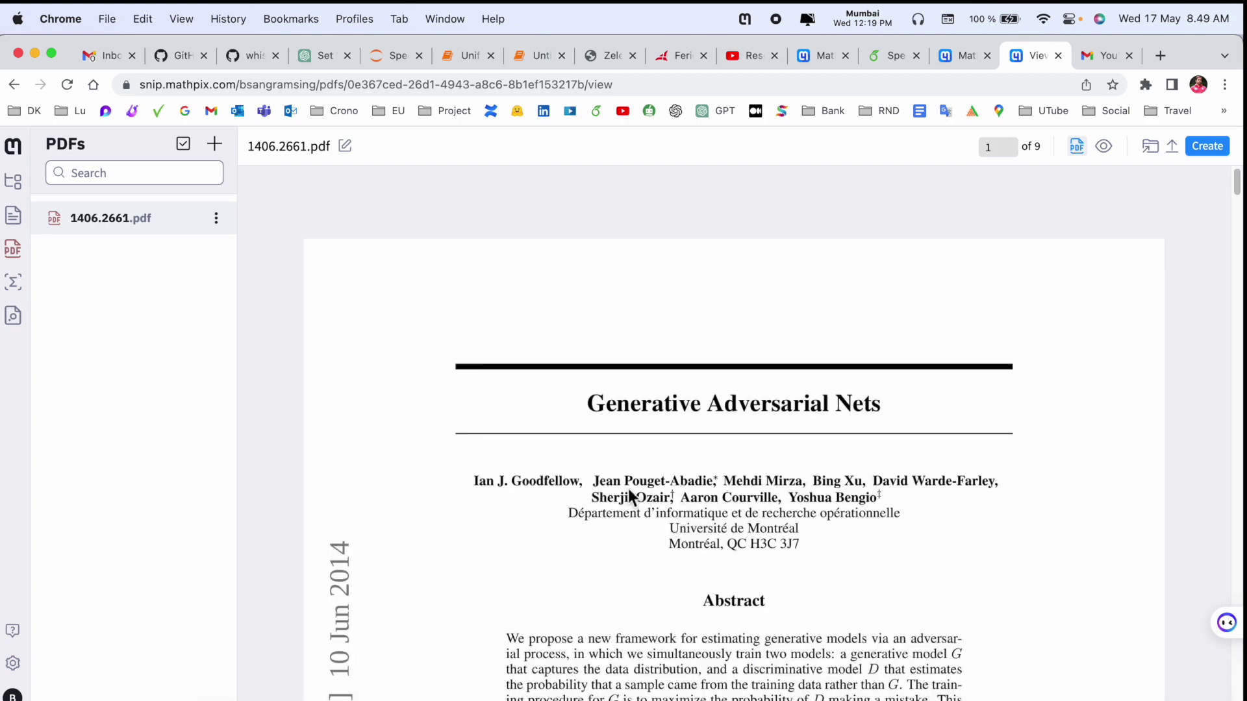
pyautogui.scroll(-10, 826, 488)
pyautogui.scroll(-15, 828, 491)
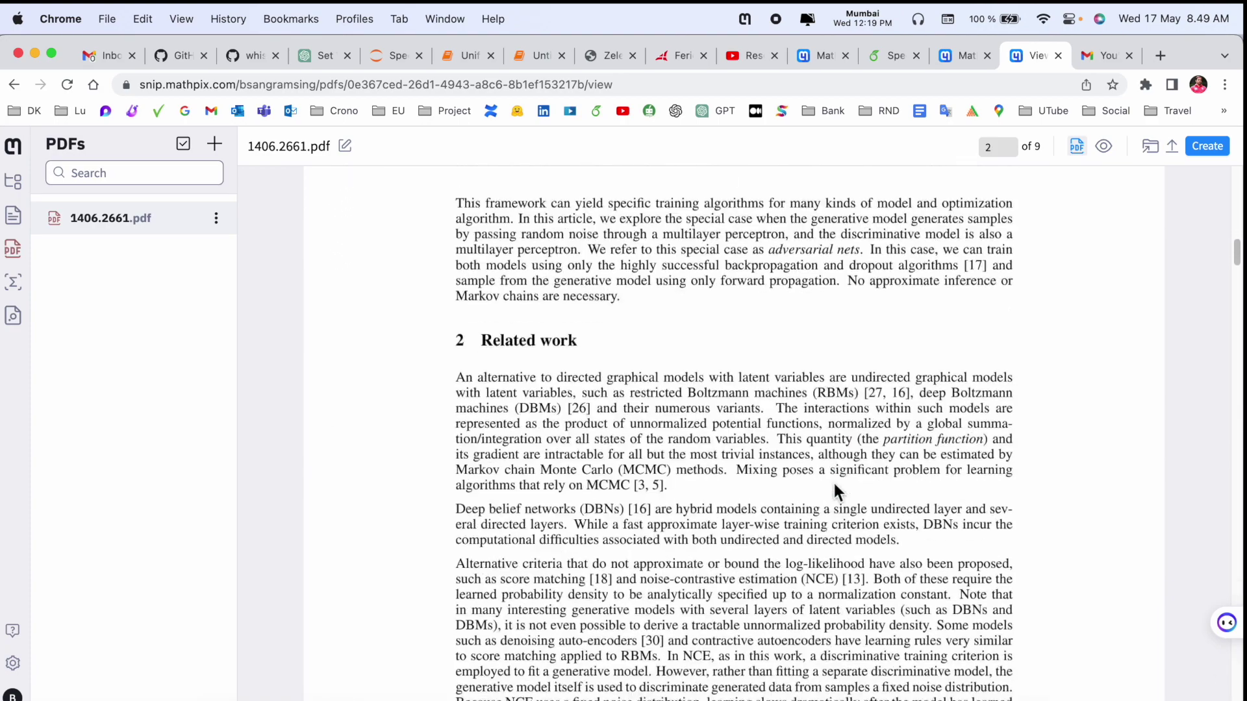
pyautogui.moveTo(536, 429)
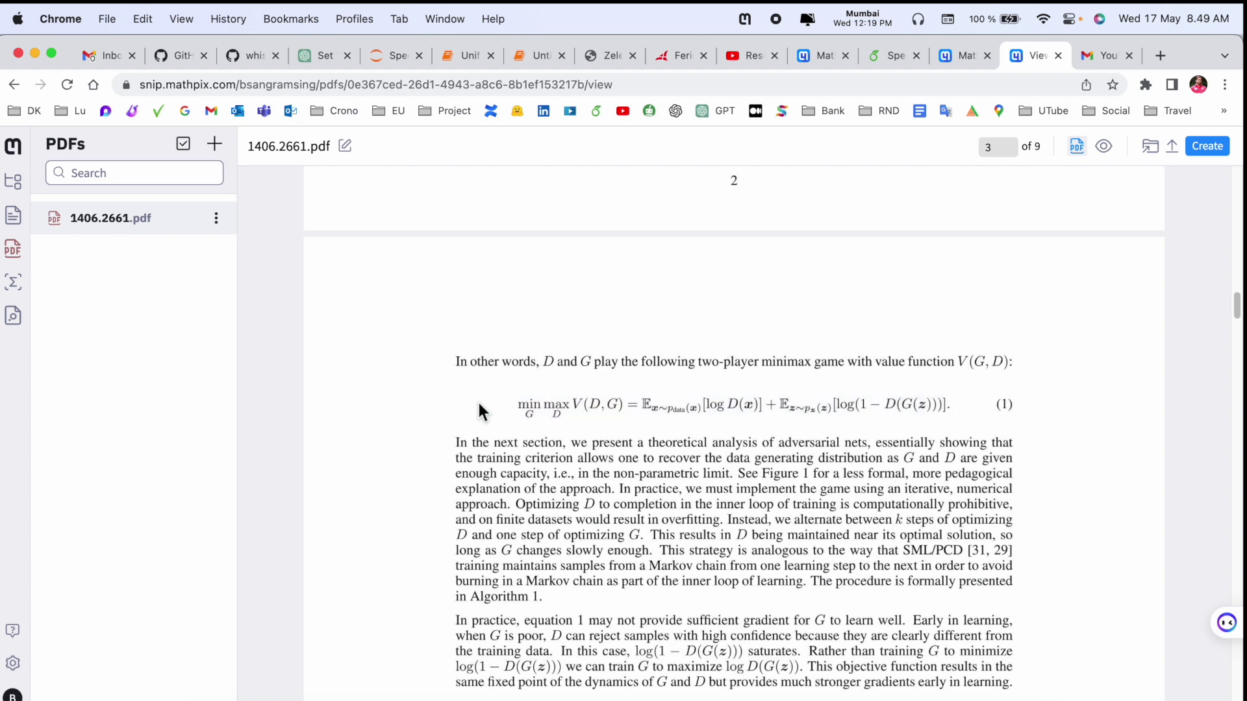
pyautogui.click(508, 412)
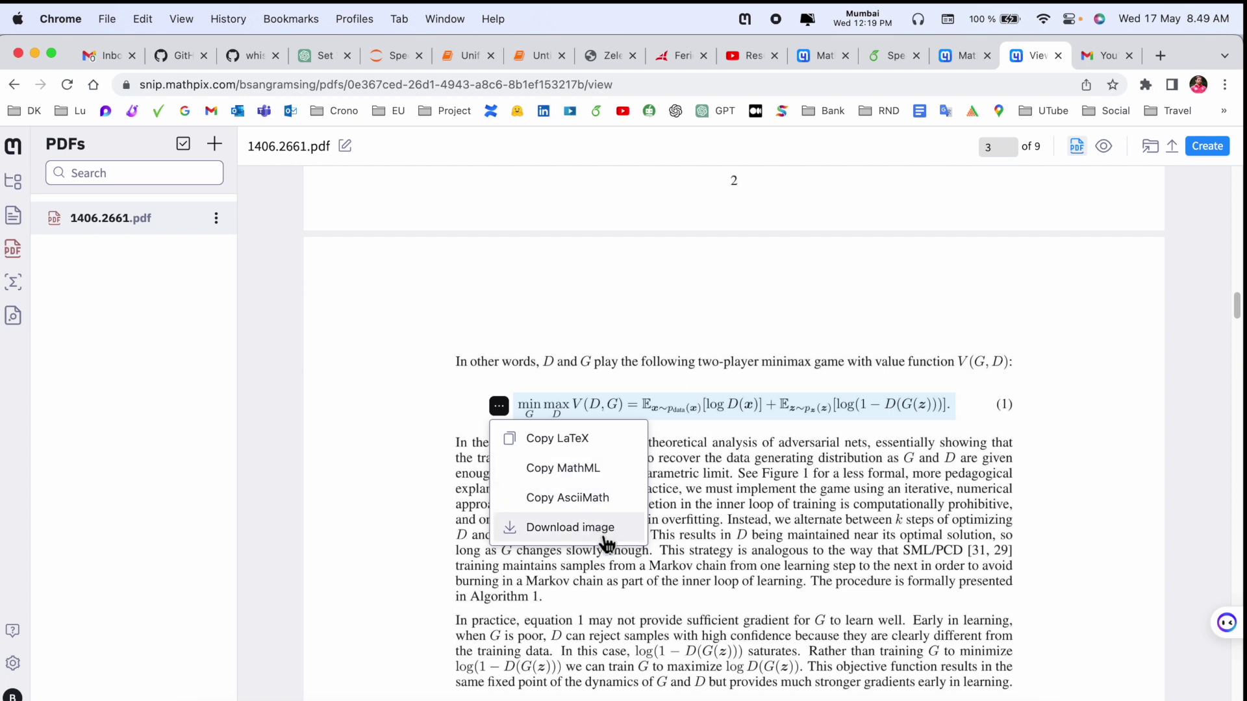
# - Download the minimax equation as equation.png and put the copied sentence over Overleaf lines 24–34
pyautogui.click(600, 531)
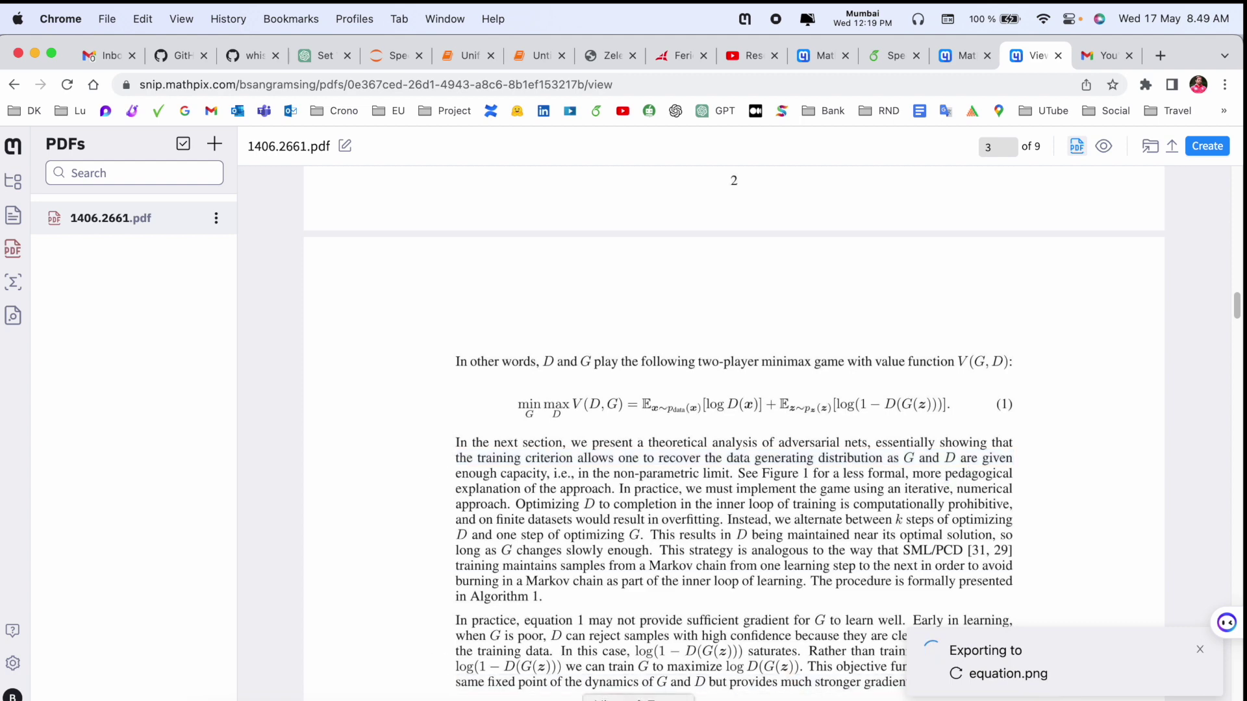
pyautogui.hotkey('ctrl', 'shift', 'Tab')
pyautogui.hotkey('ctrl', 'shift', 'Tab')
pyautogui.press('cmd+z')
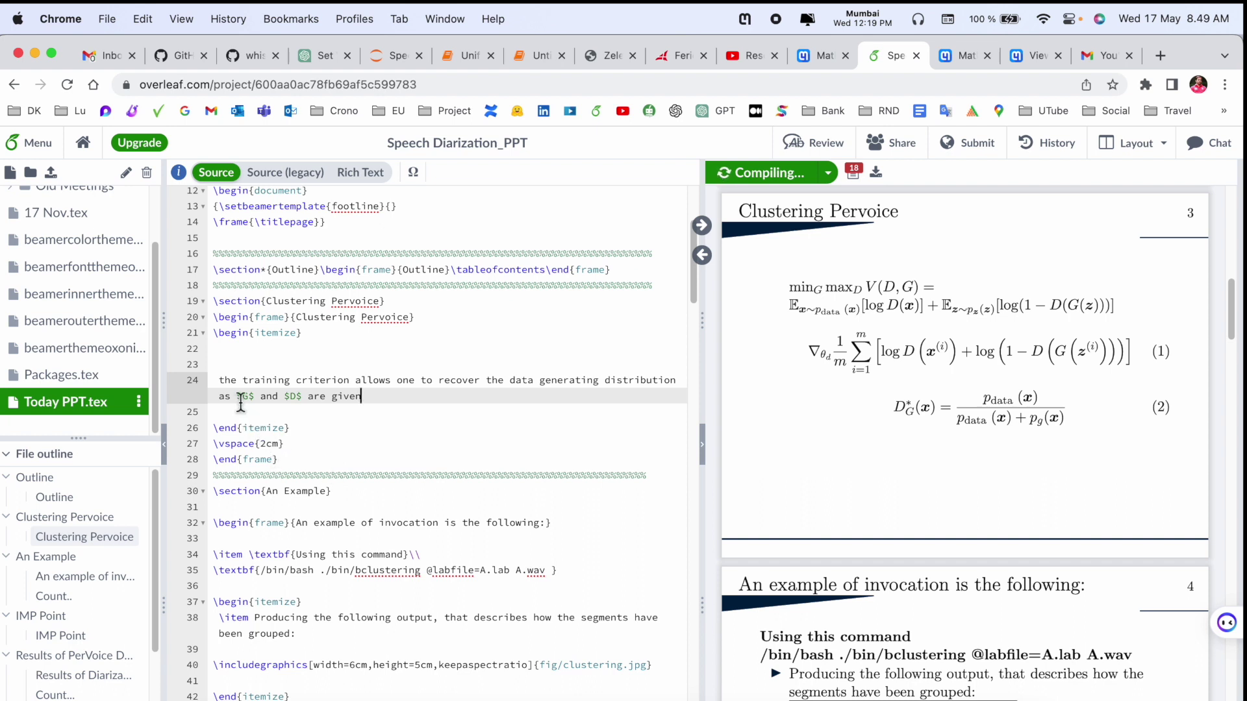
# - Select $G$ in the sentence and inspect the equation region in the downloaded equation.png
pyautogui.moveTo(254, 397); pyautogui.dragTo(238, 396)
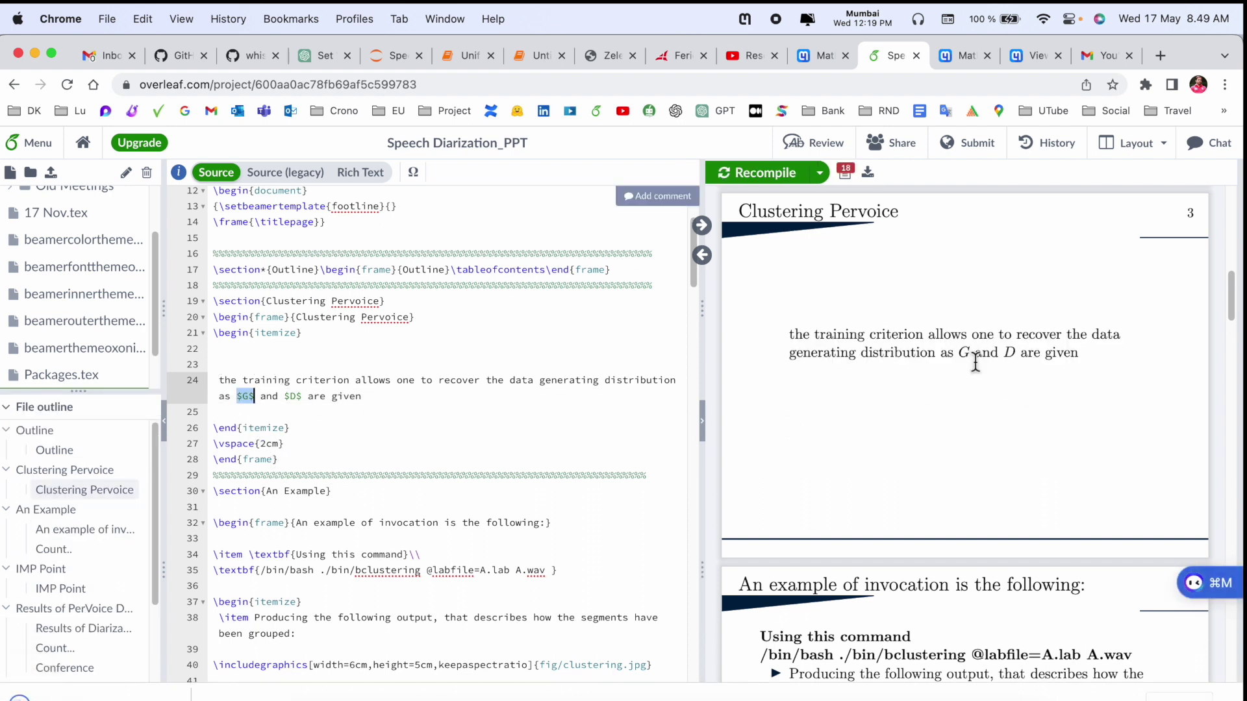
pyautogui.press('cmd+Tab')
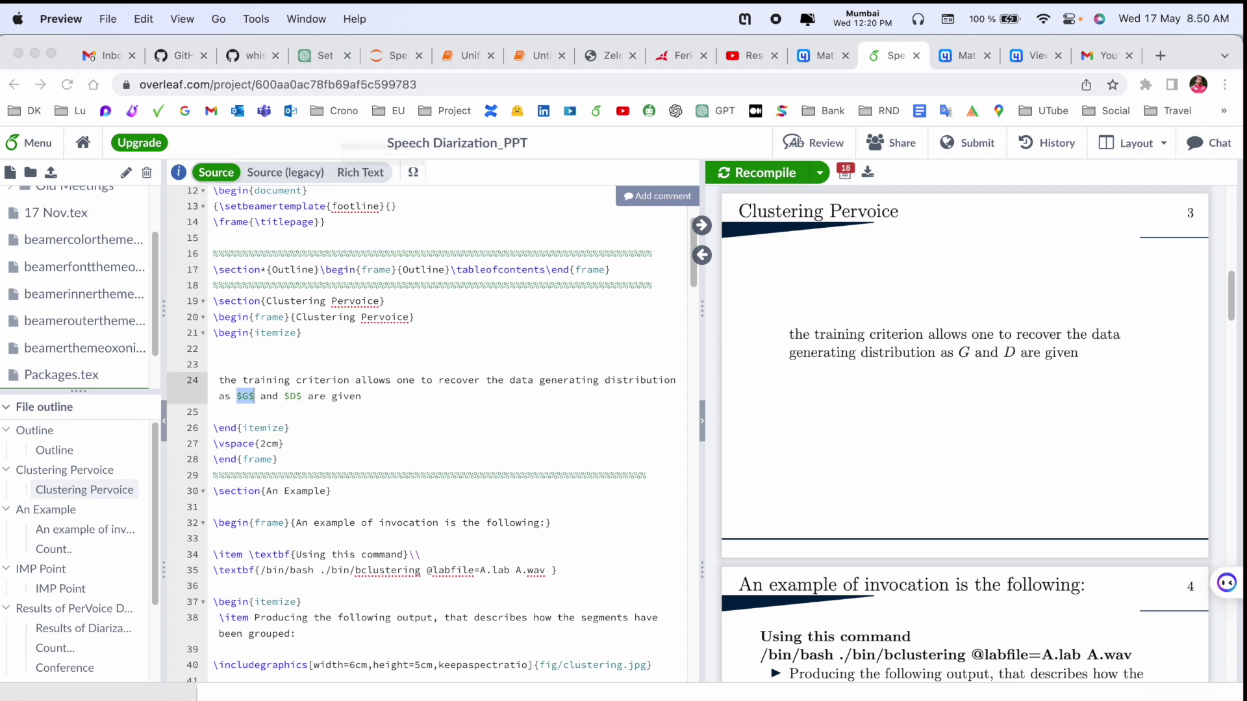
pyautogui.moveTo(21, 148); pyautogui.dragTo(796, 184)
pyautogui.press('super+Tab')
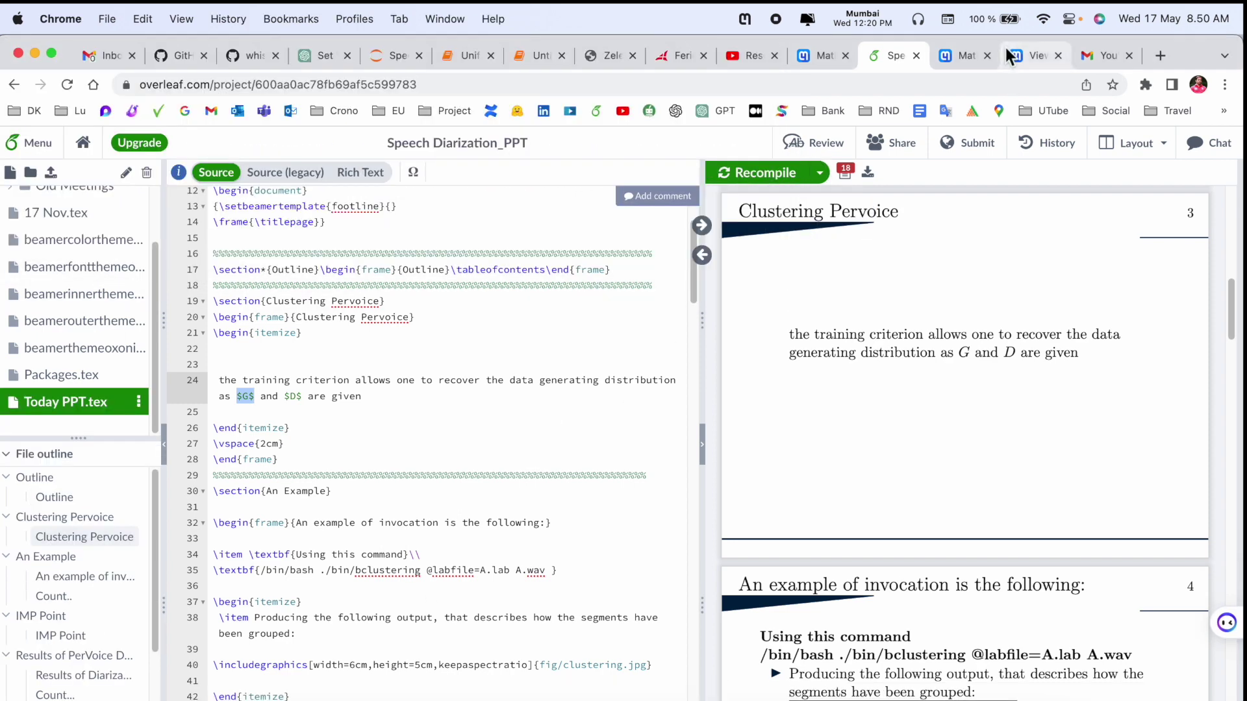
# - Copy Algorithm 1's discriminator gradient equation as LaTeX and paste it into the Overleaf slide
pyautogui.click(805, 57)
pyautogui.click(575, 492)
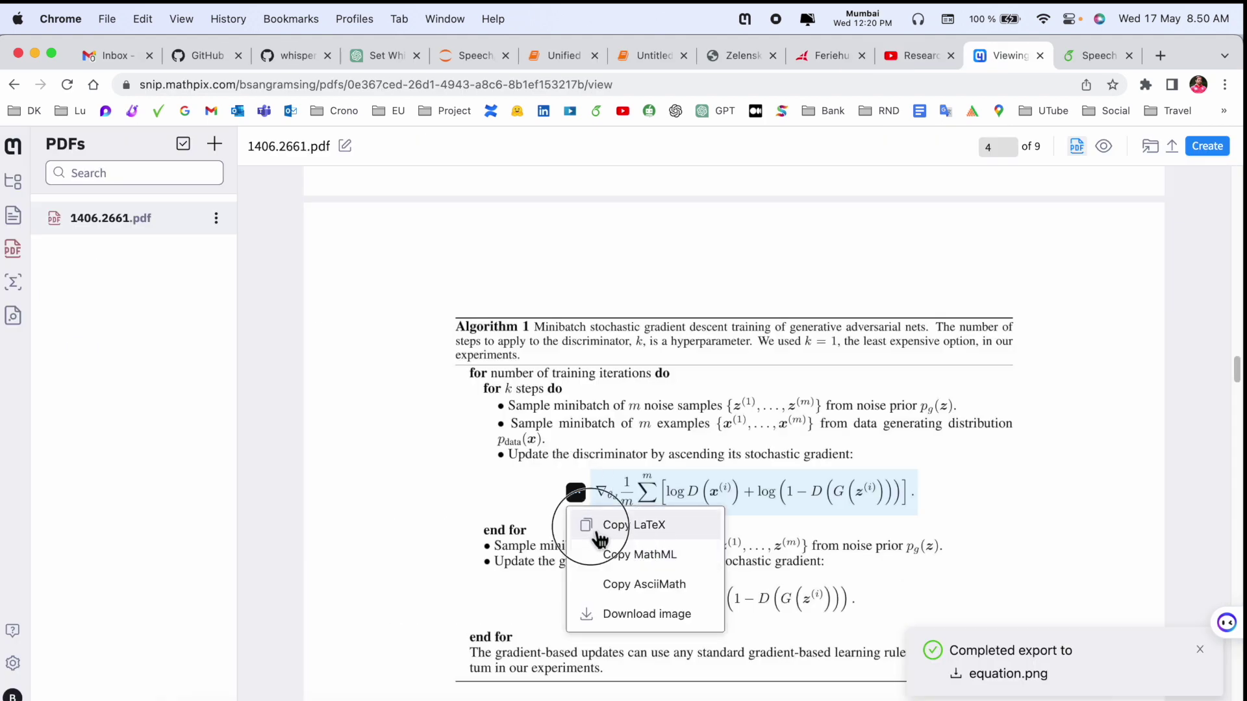
pyautogui.click(601, 527)
pyautogui.click(1091, 58)
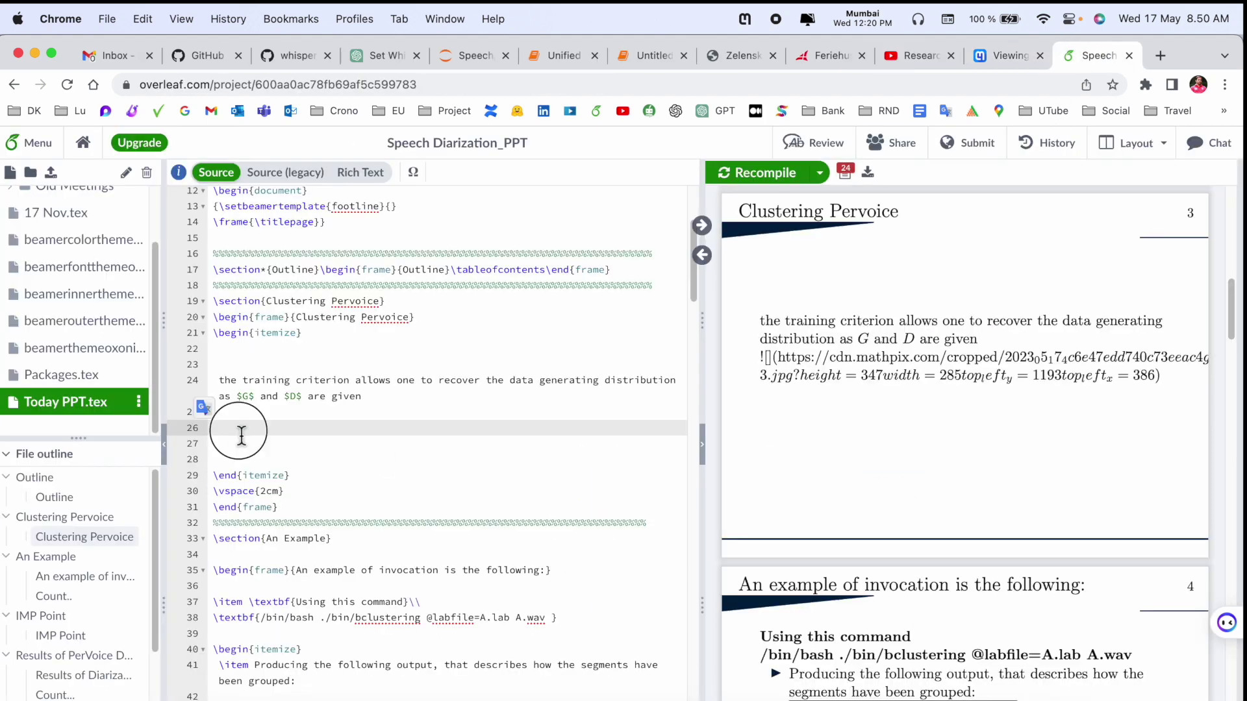
pyautogui.write('$$  abla_{\theta_{d}} \\frac{1}{m} \\sum_{i=1}^{m}\\left[\\log D\\left(\\boldsymbol{x}^{(i)}\\right)+\\log \\left(1-D\\left(G\\left(\\boldsymbol{z}^{(i)}\\right)\\right)\\right)\\right] . $$')
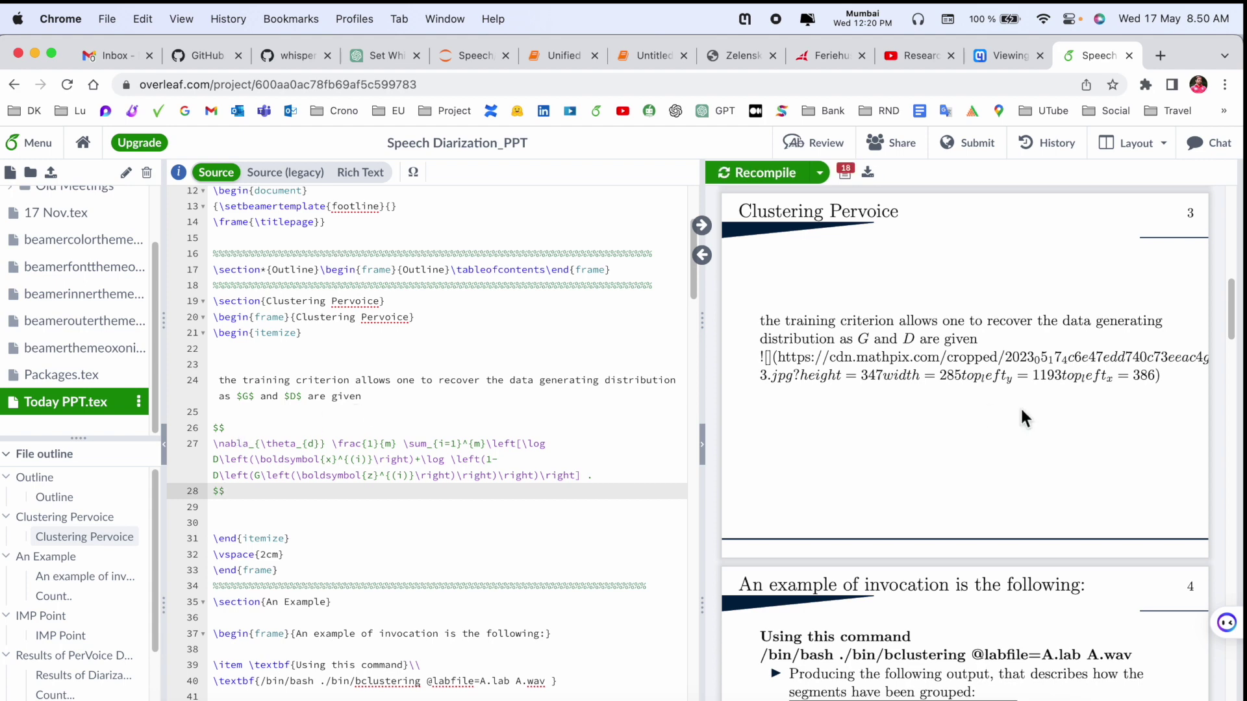
# - Return to the Mathpix PDF view, show the notes list, and dismiss the export notification
pyautogui.click(1012, 57)
pyautogui.scroll(-10, 562, 441)
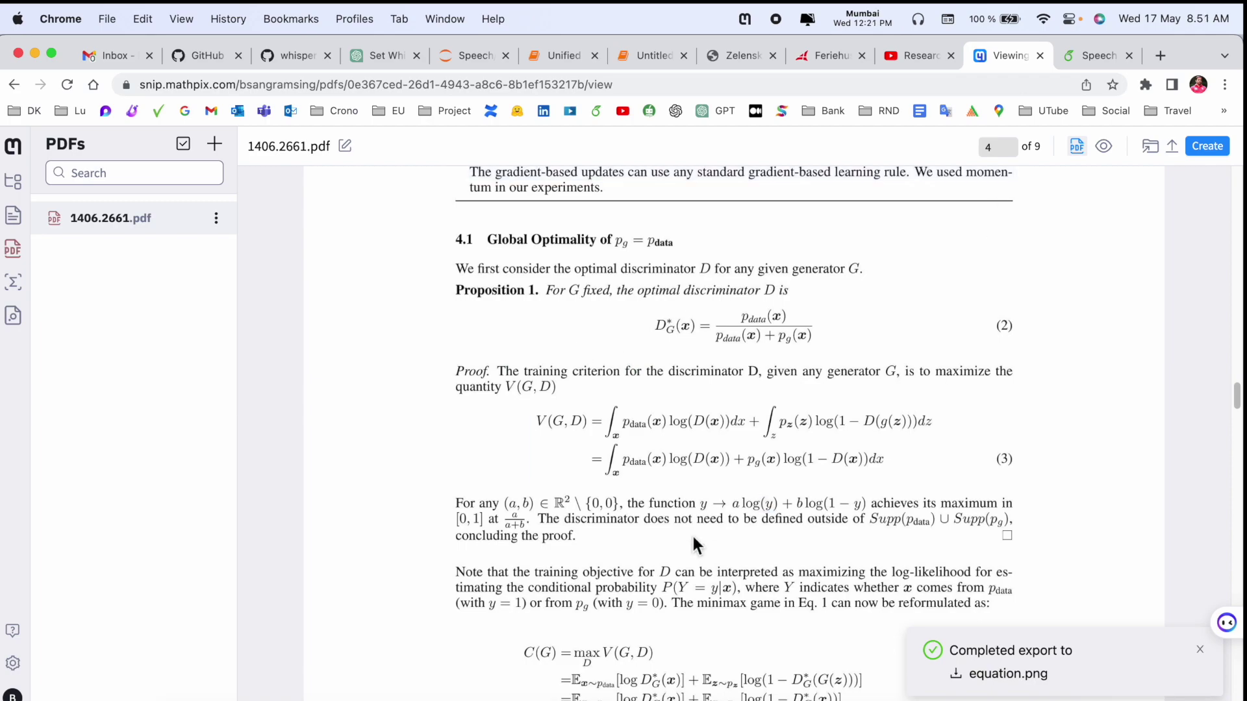
pyautogui.scroll(10, 692, 533)
pyautogui.scroll(-7, 871, 451)
pyautogui.scroll(10, 872, 450)
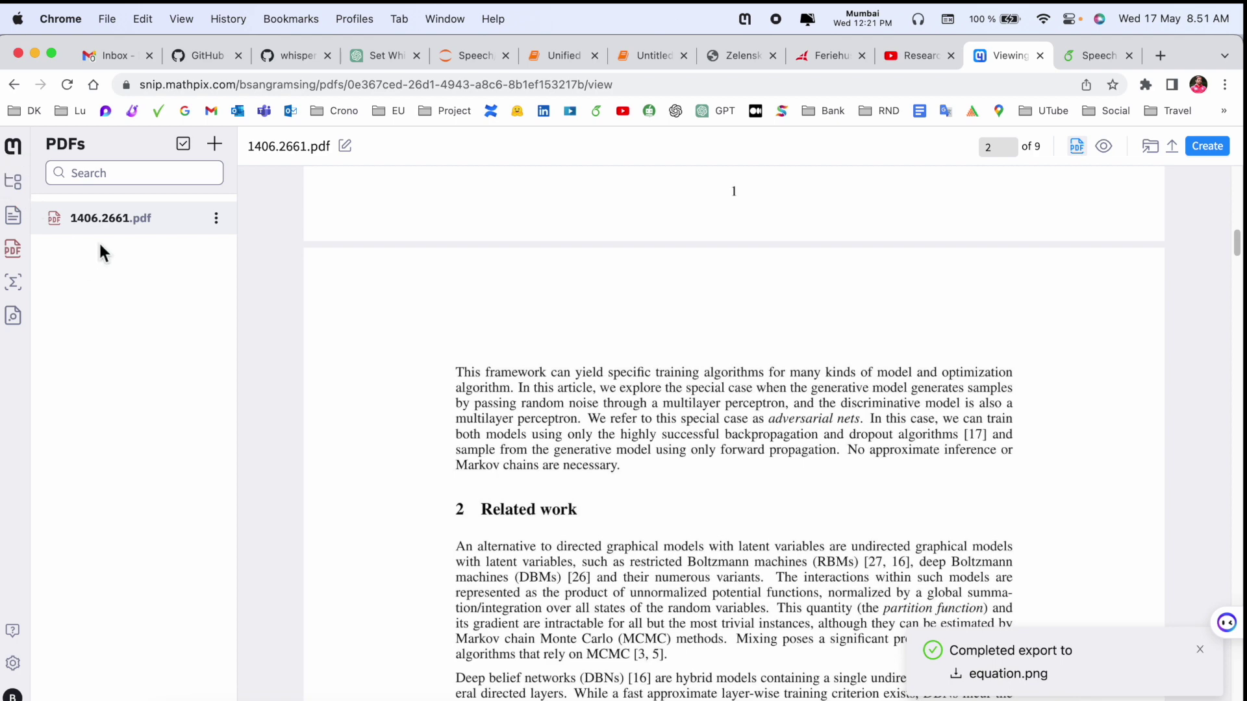
pyautogui.click(15, 215)
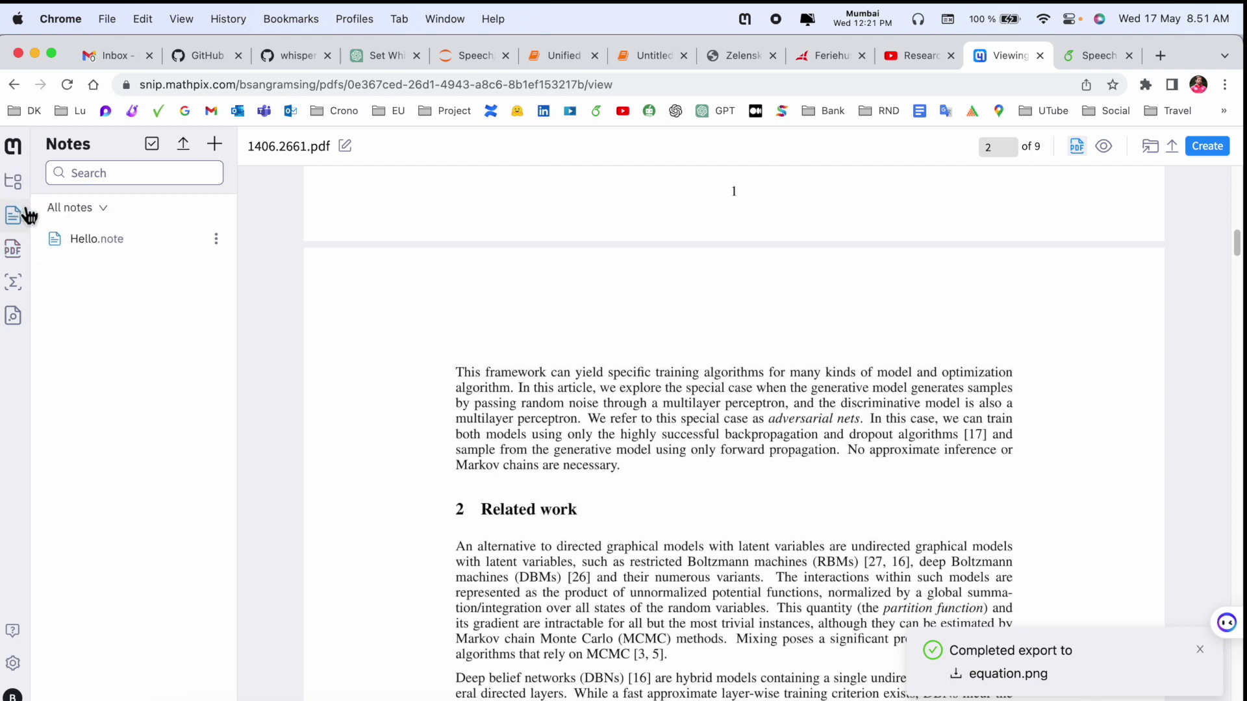
pyautogui.scroll(5, 1057, 293)
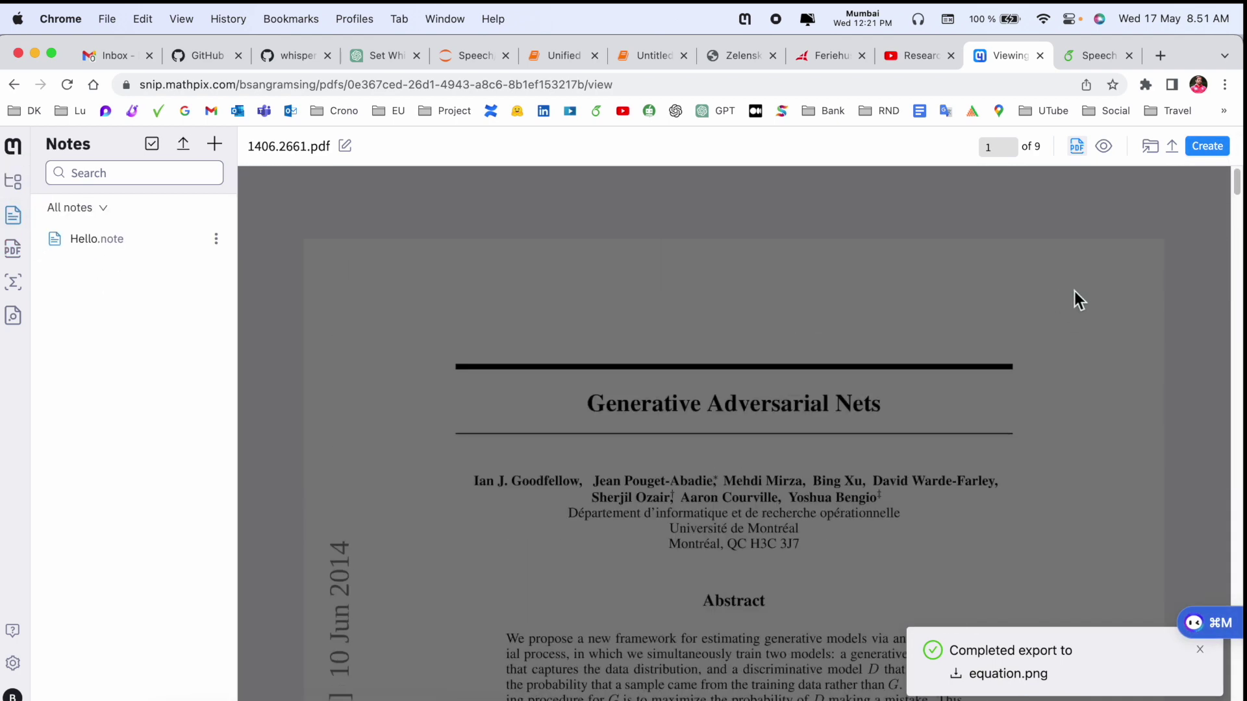
pyautogui.click(1200, 649)
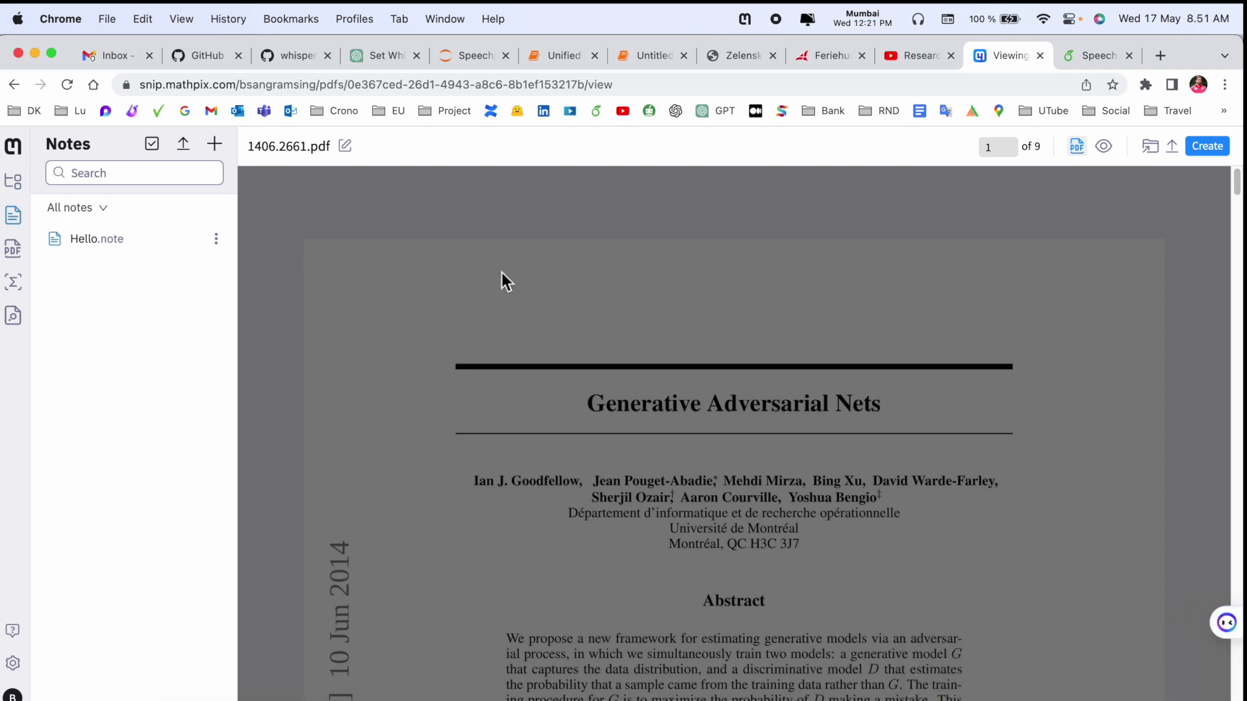
# - Browse the Demo folder, go back to the full file list, and open the Hello note
pyautogui.click(14, 182)
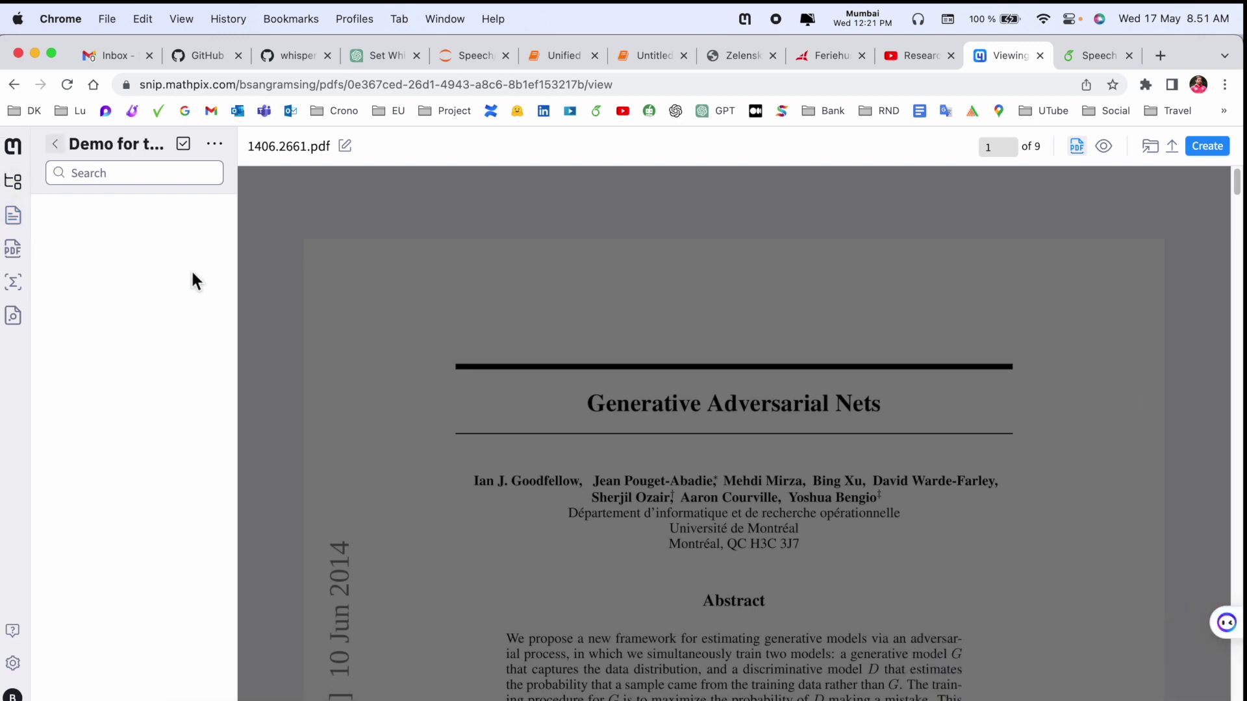
pyautogui.scroll(-10, 458, 516)
pyautogui.scroll(-10, 485, 520)
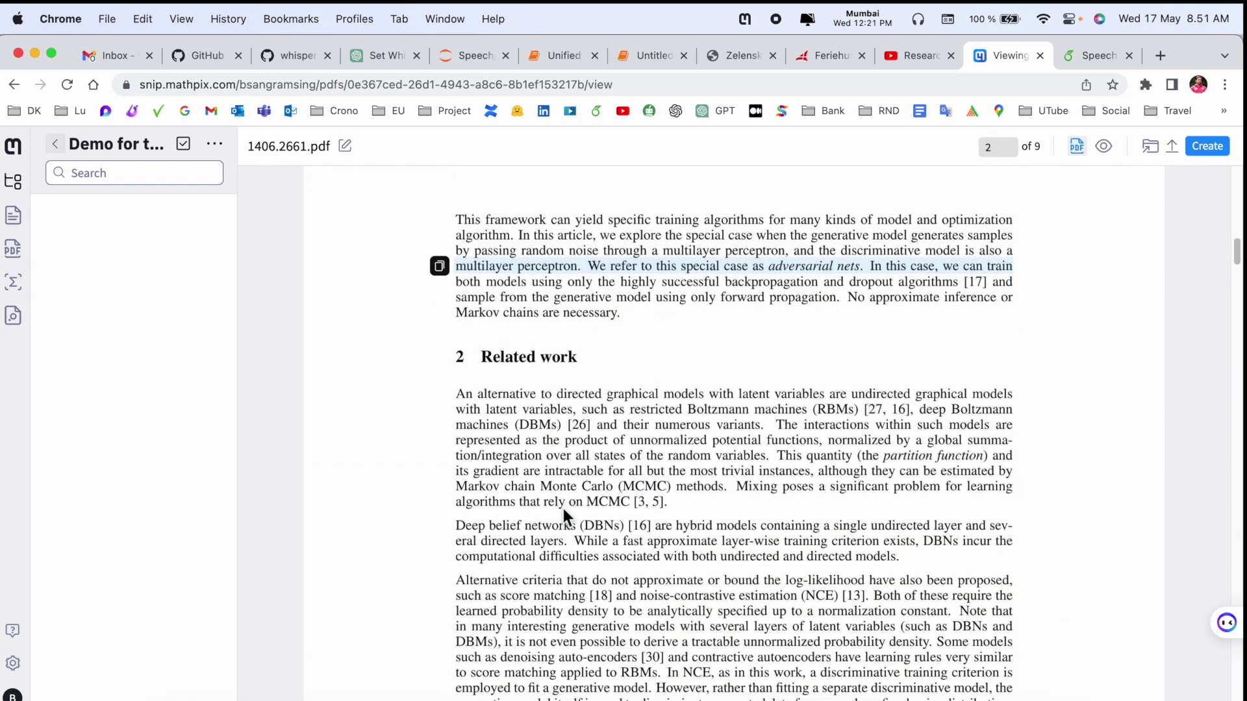
pyautogui.click(15, 183)
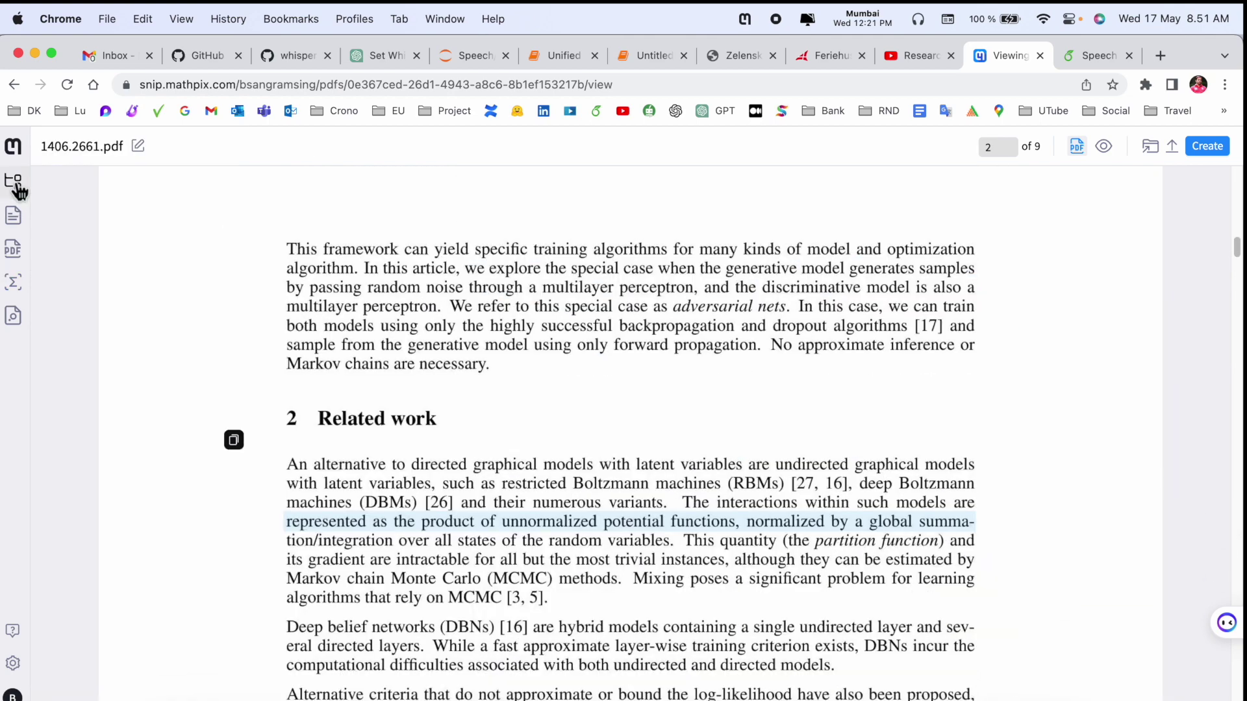
pyautogui.click(16, 183)
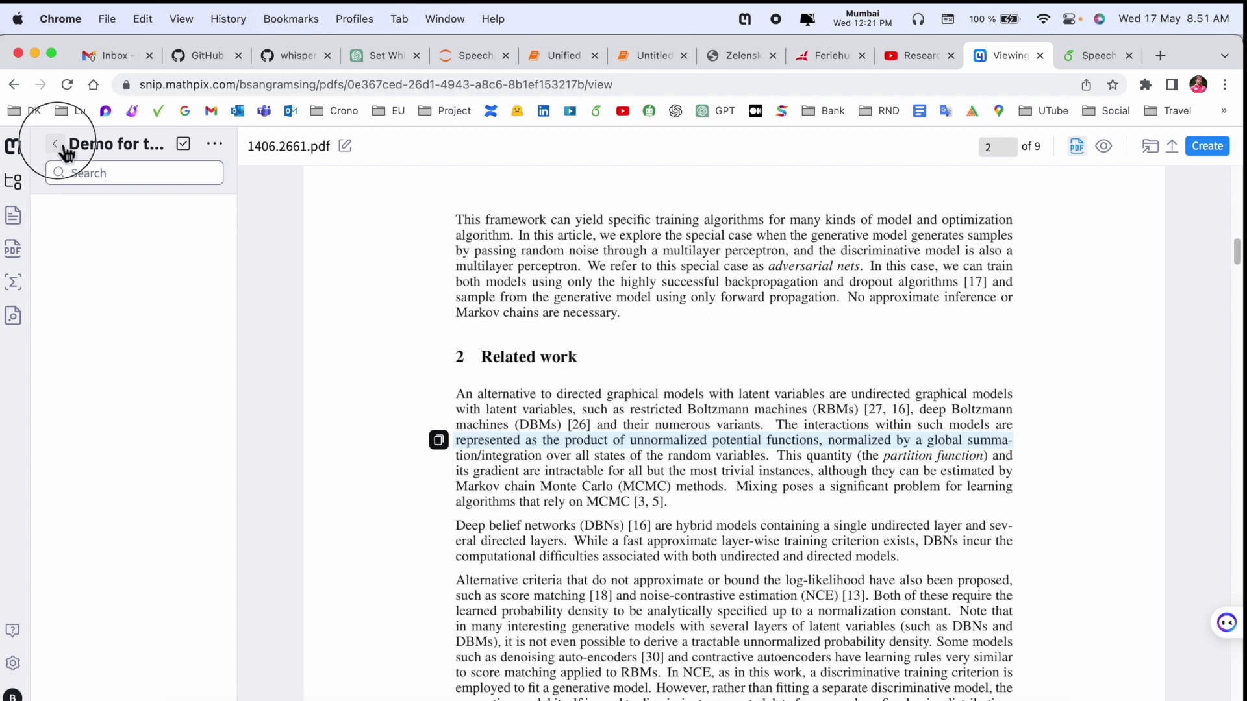
pyautogui.click(60, 145)
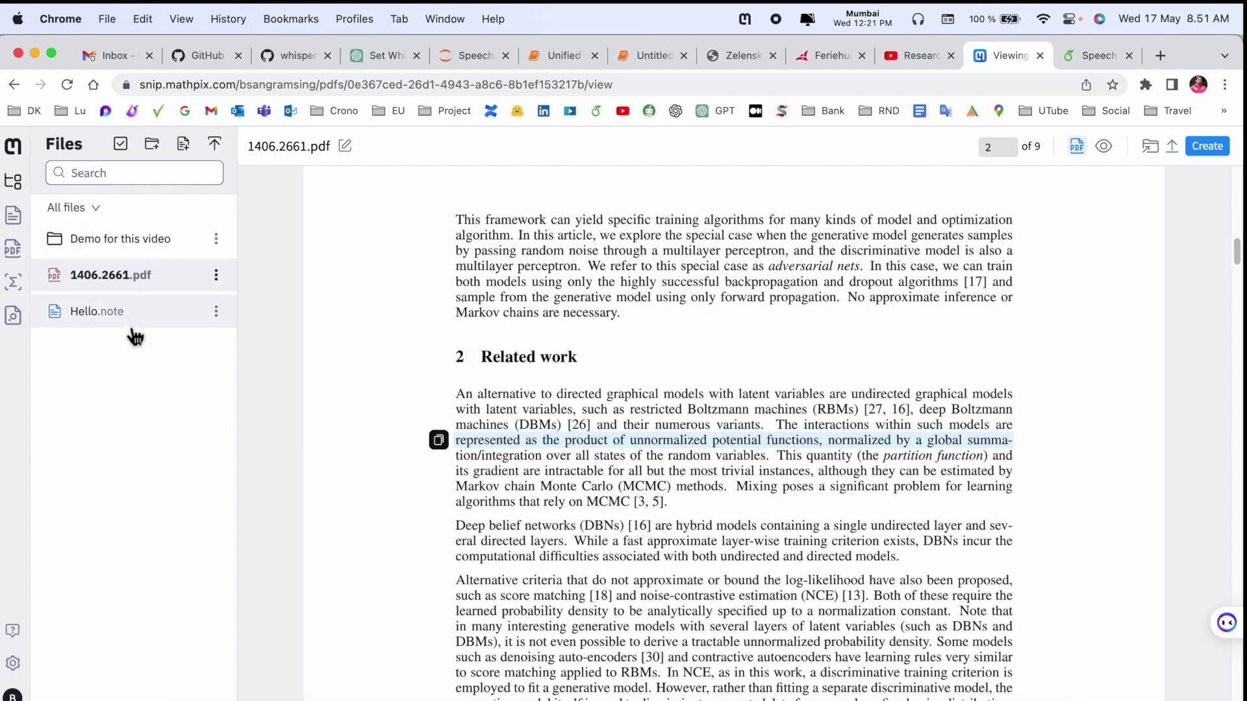
pyautogui.click(84, 320)
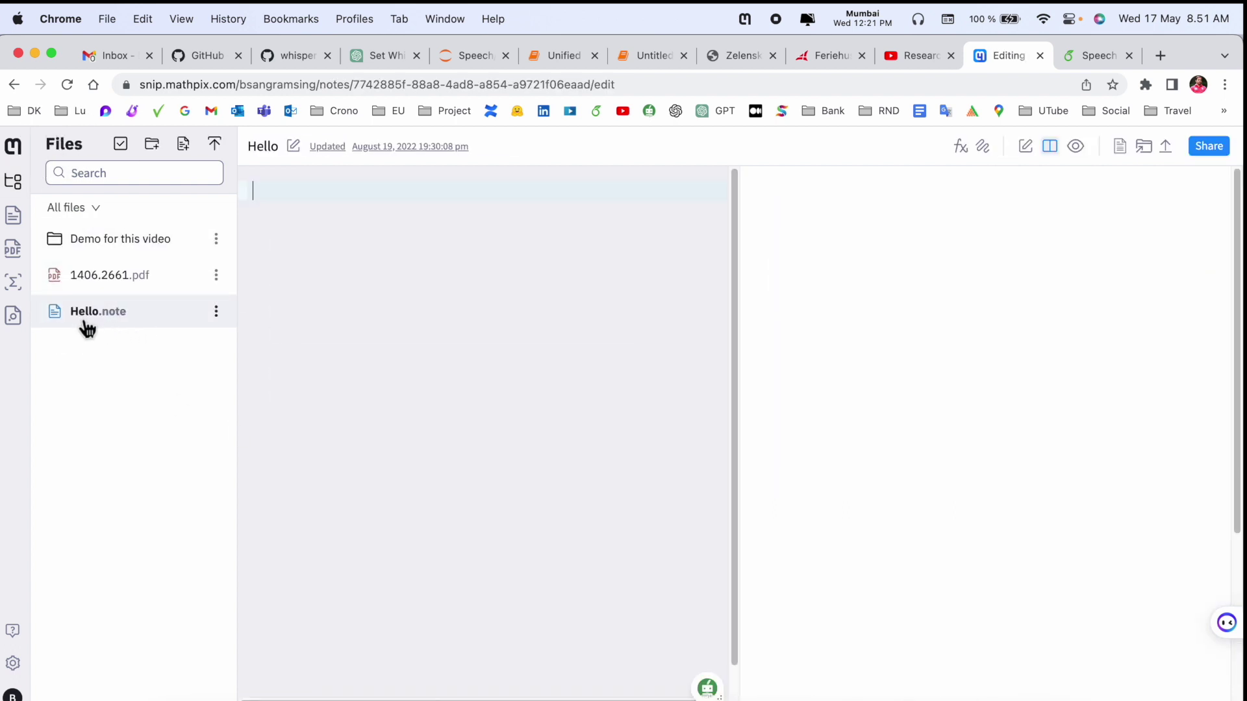
# - Type 'Hello i am Research Rocks' into the Hello note, correcting the typos
pyautogui.write('Hello i  am Researfch Rocks')
pyautogui.click(387, 191)
pyautogui.press('BackSpace')
# - Set the read-only link to 'Anyone with the link can read' and copy it
pyautogui.click(1209, 146)
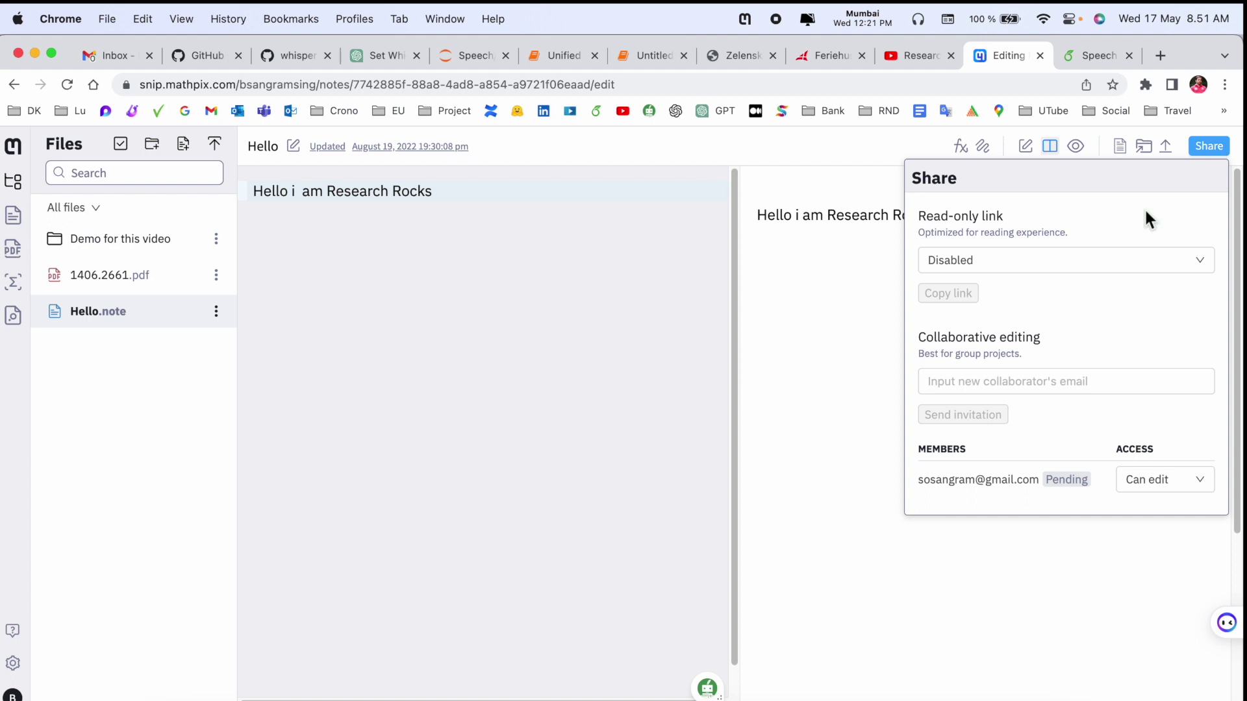
pyautogui.click(1011, 267)
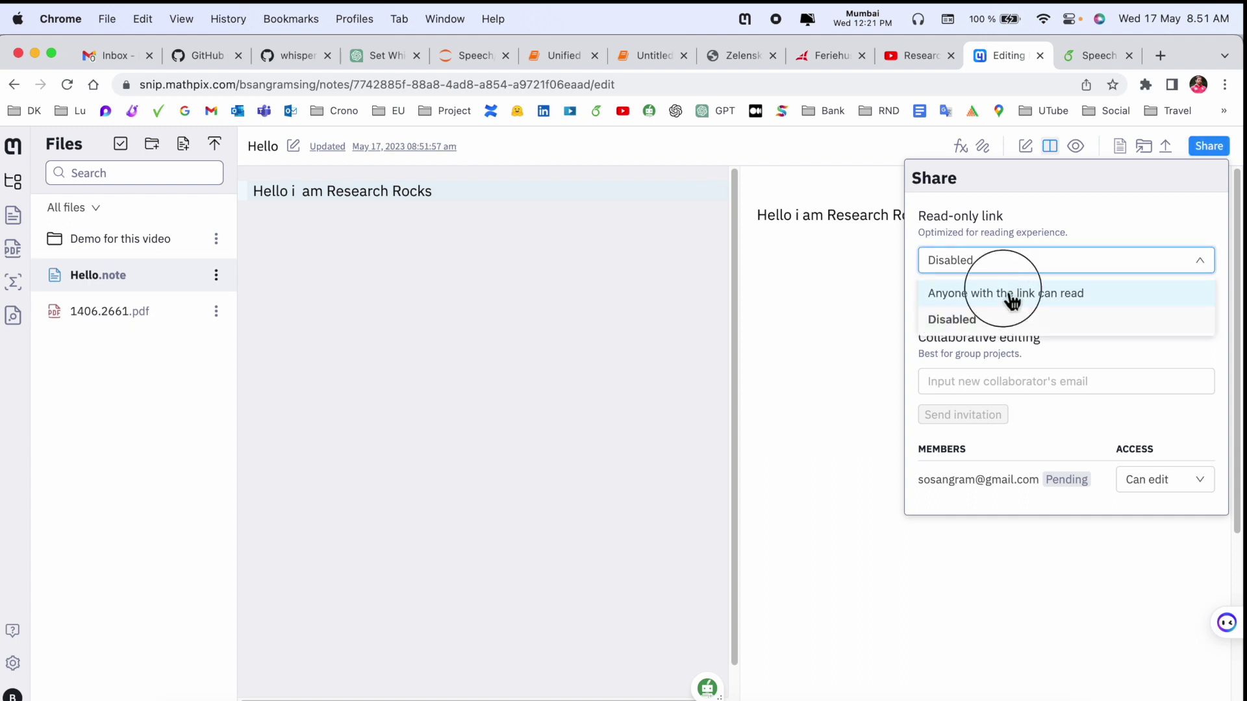
pyautogui.click(1005, 291)
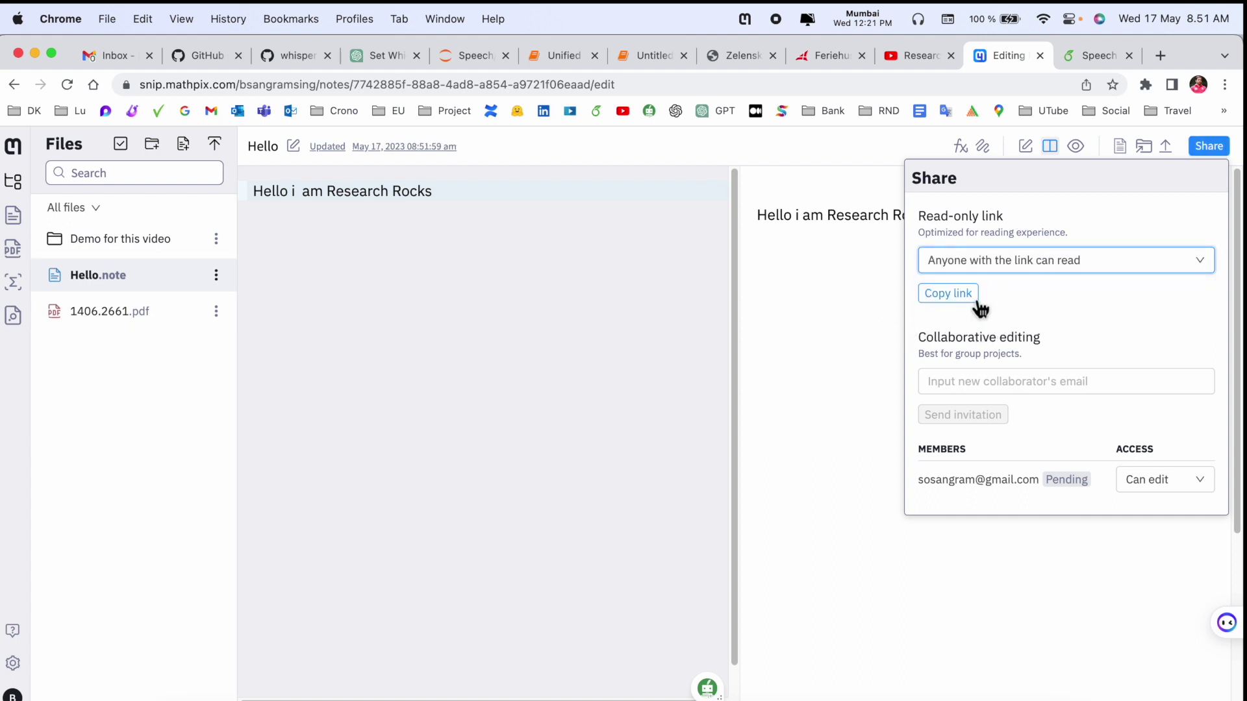
pyautogui.click(952, 295)
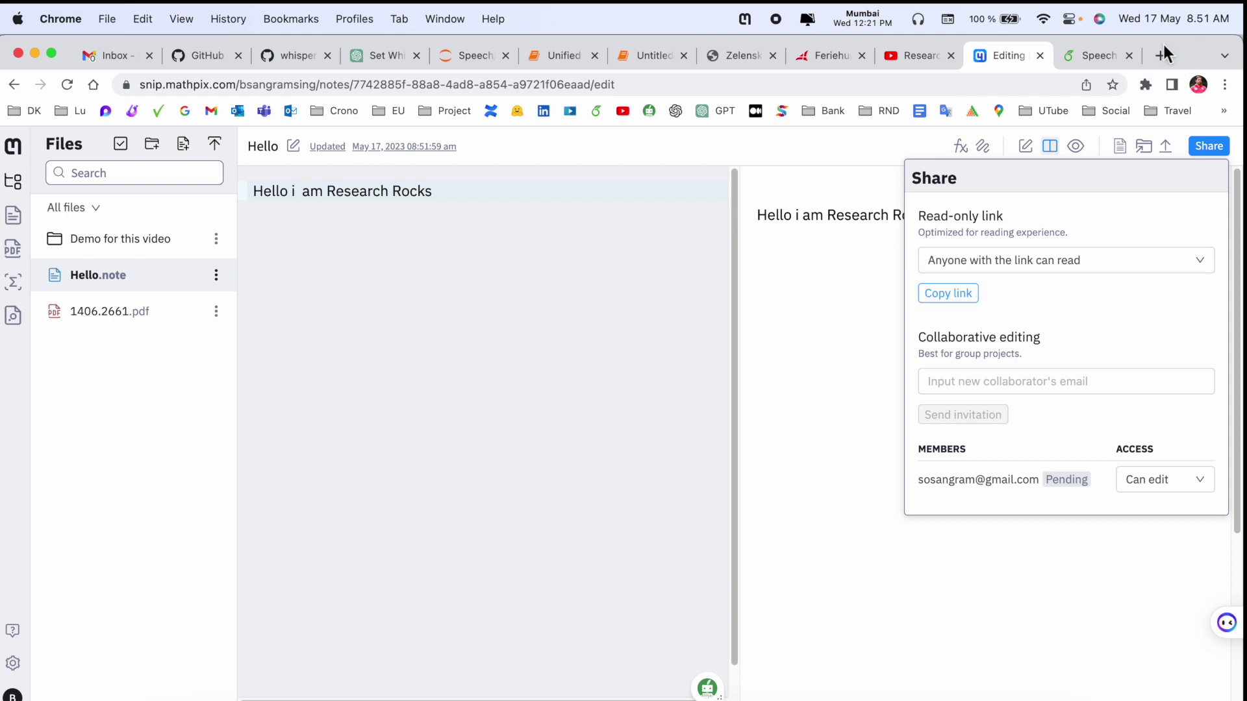
# - Test the shared link in a new browser tab, then return to the editing tab
pyautogui.click(1090, 56)
pyautogui.click(1159, 54)
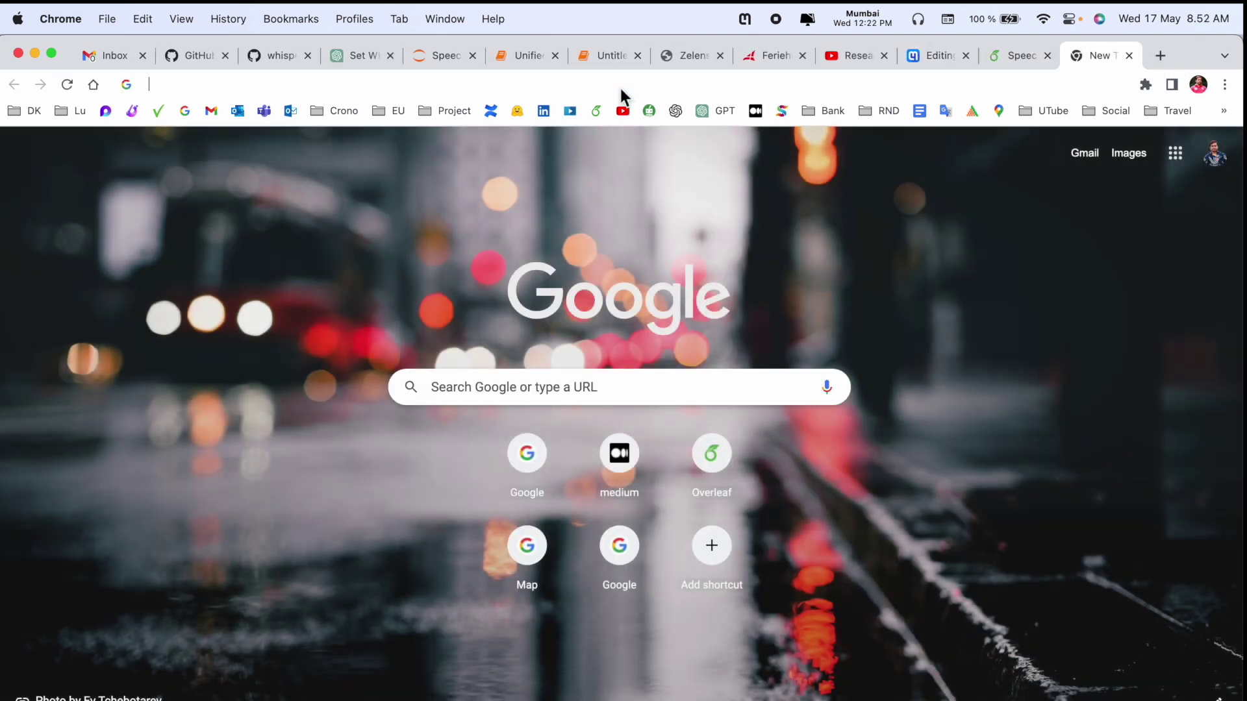
pyautogui.press('Return')
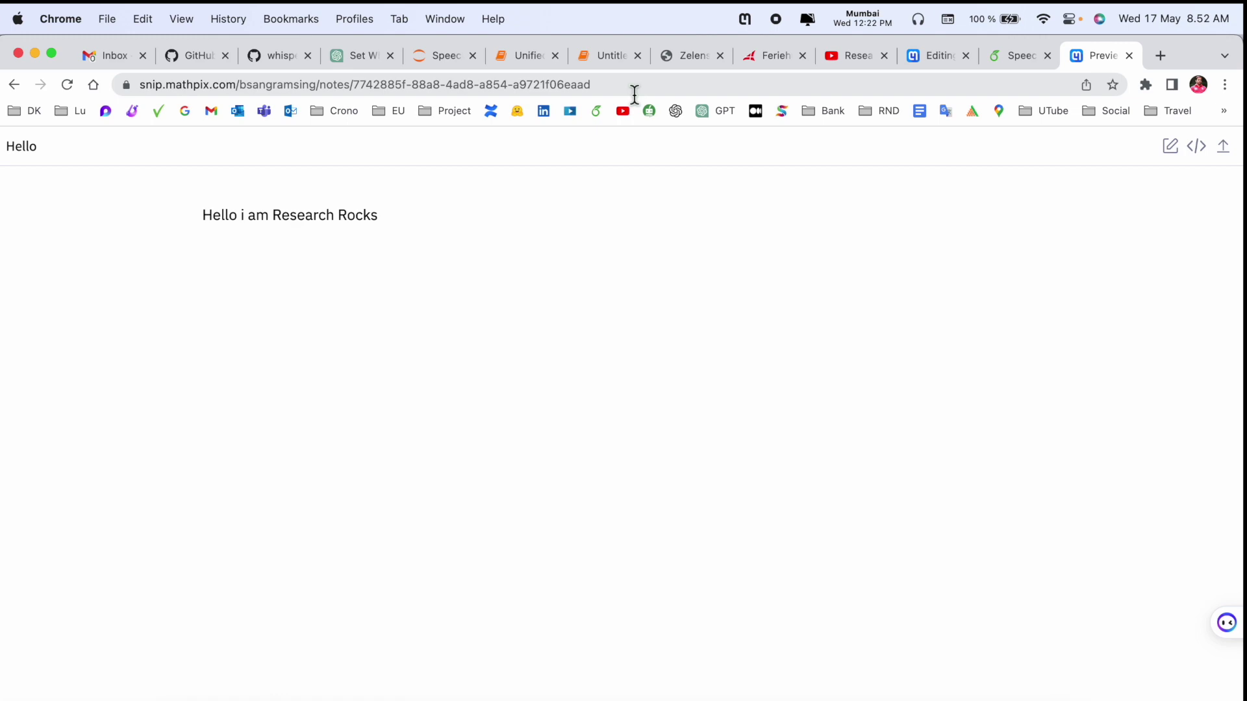
pyautogui.moveTo(206, 215); pyautogui.dragTo(513, 239)
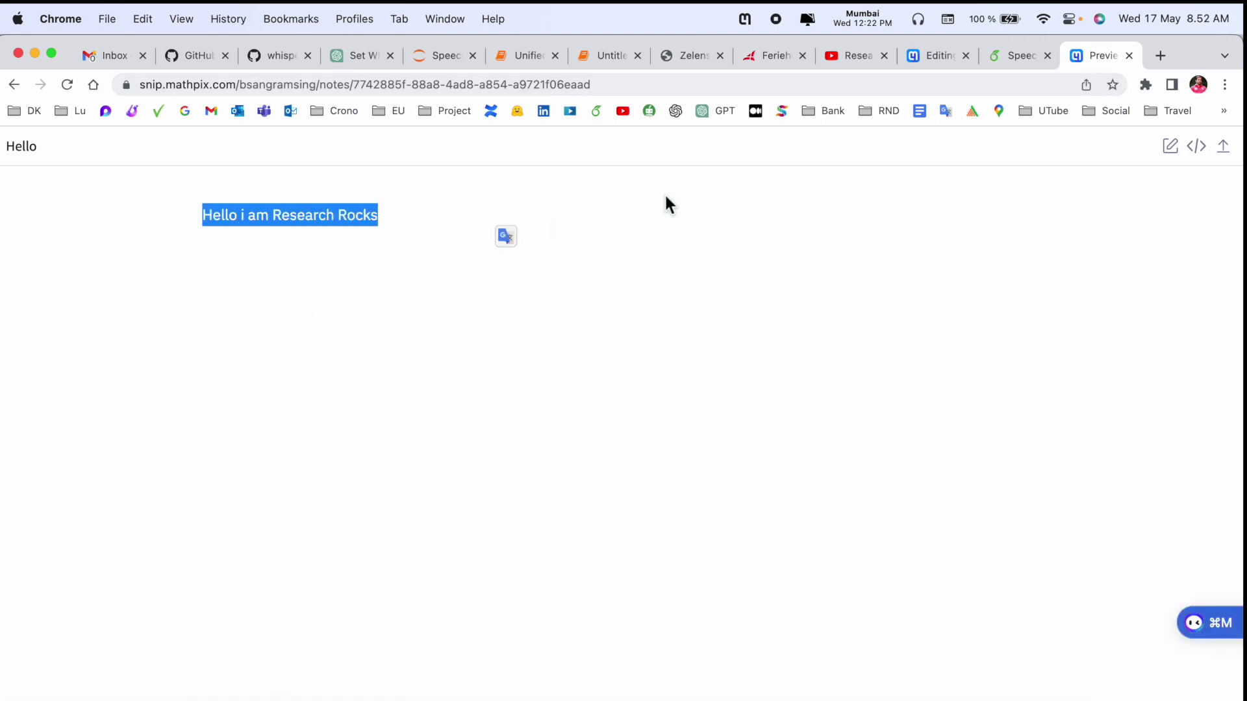
pyautogui.click(1023, 57)
pyautogui.click(940, 57)
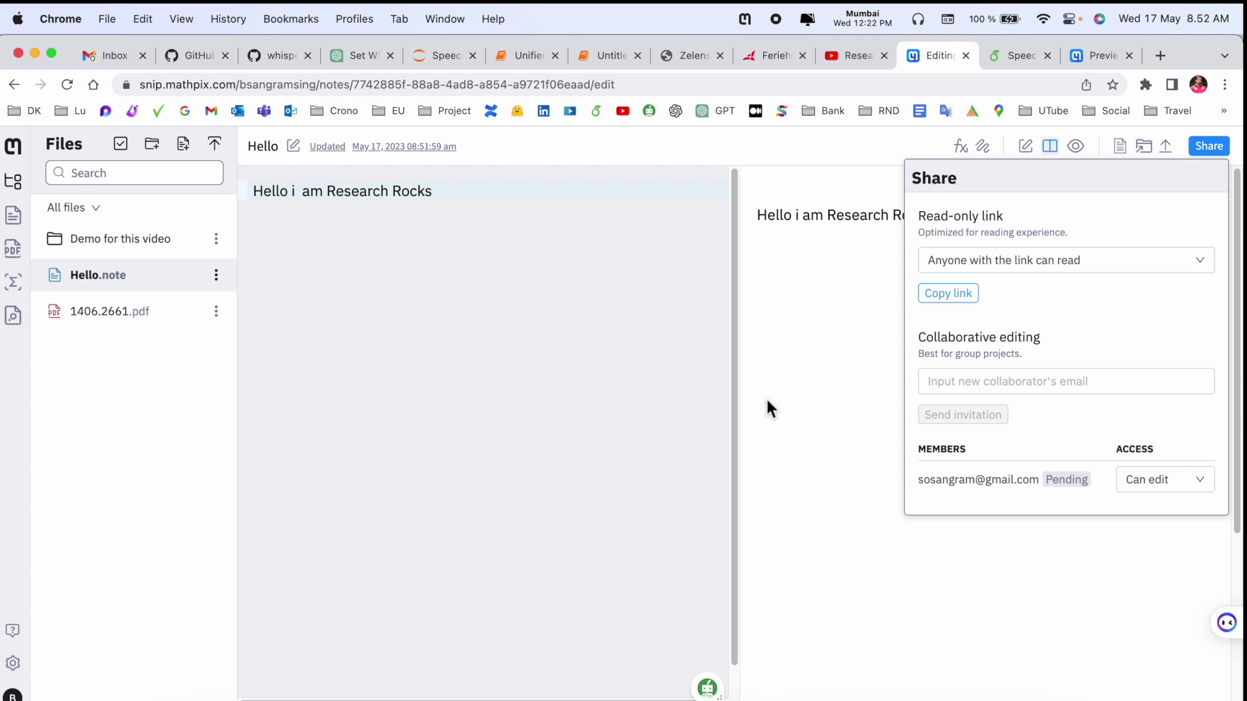
# - Close the sharing options and browse the list of saved snips
pyautogui.click(891, 294)
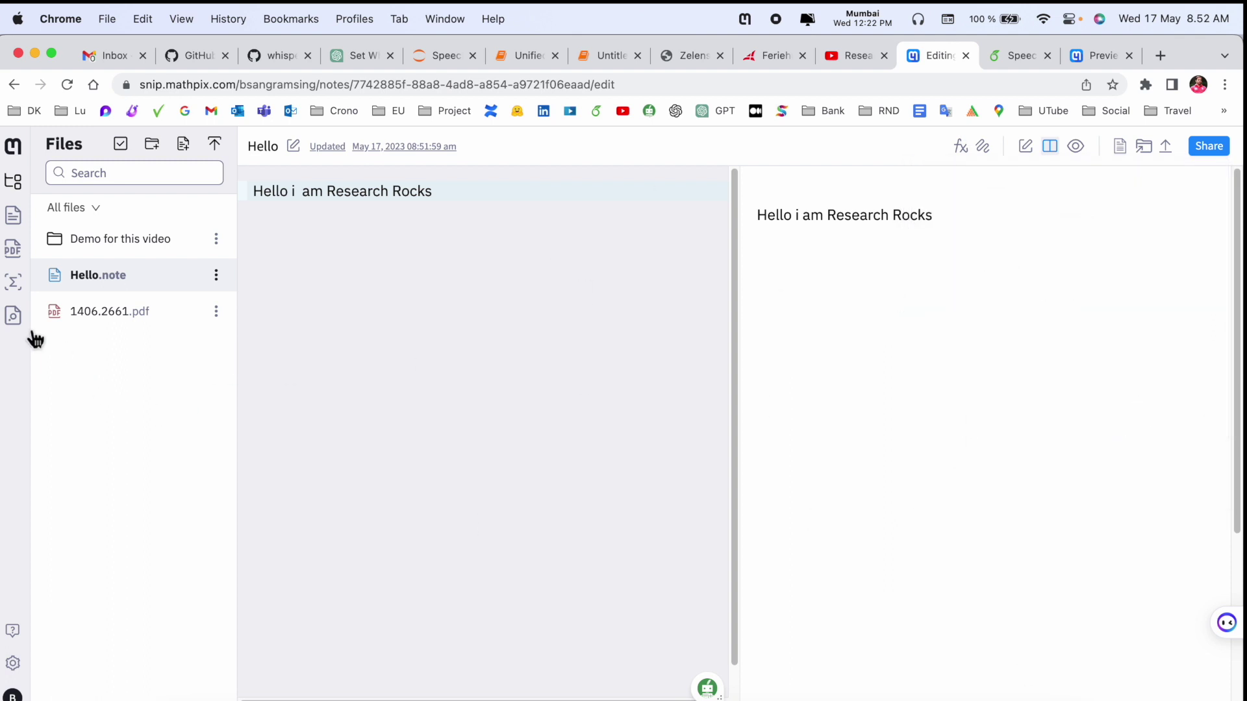
pyautogui.click(13, 283)
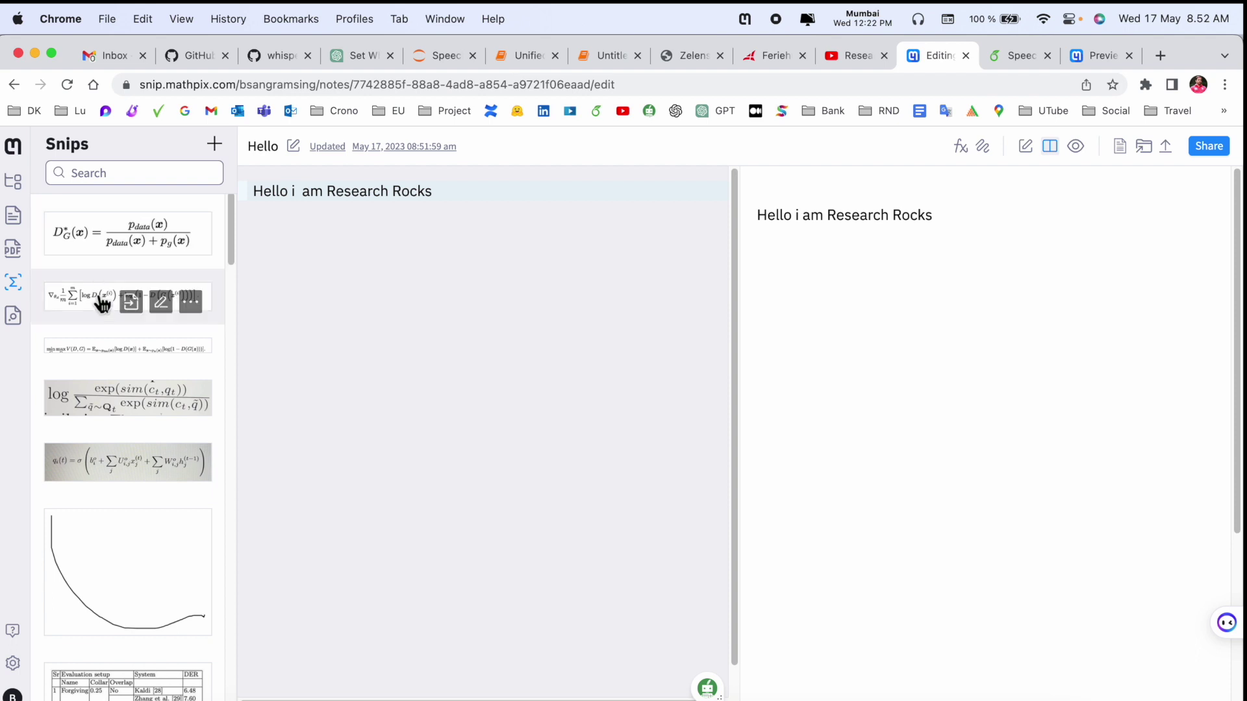
pyautogui.scroll(-5, 97, 297)
pyautogui.scroll(-8, 100, 307)
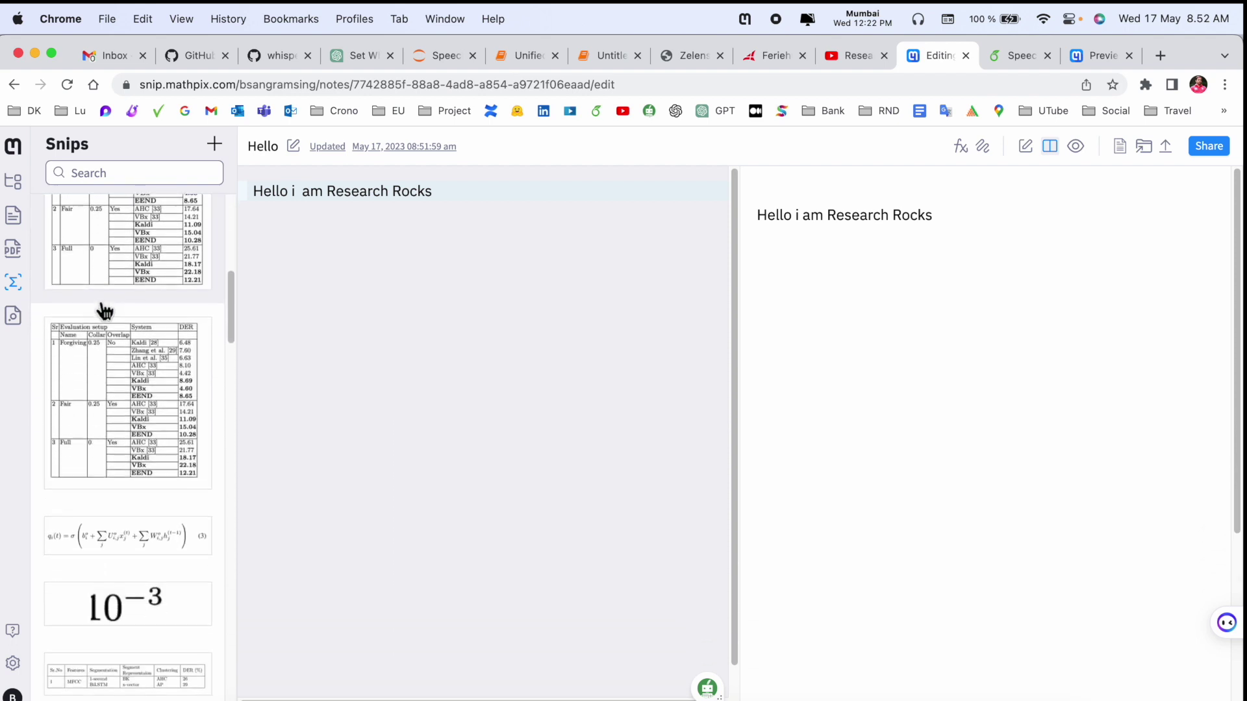
pyautogui.scroll(12, 130, 260)
pyautogui.click(140, 178)
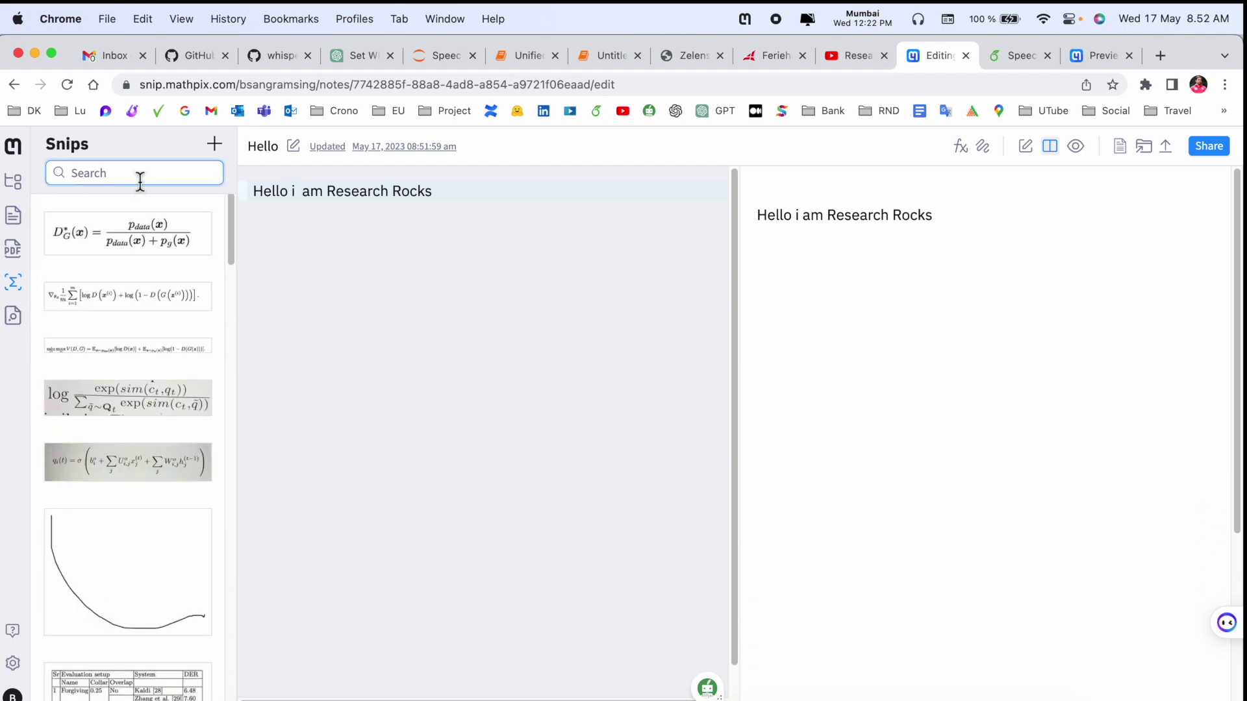
# - Look through the Articles panel with all articles shown, then go back to Files
pyautogui.click(14, 318)
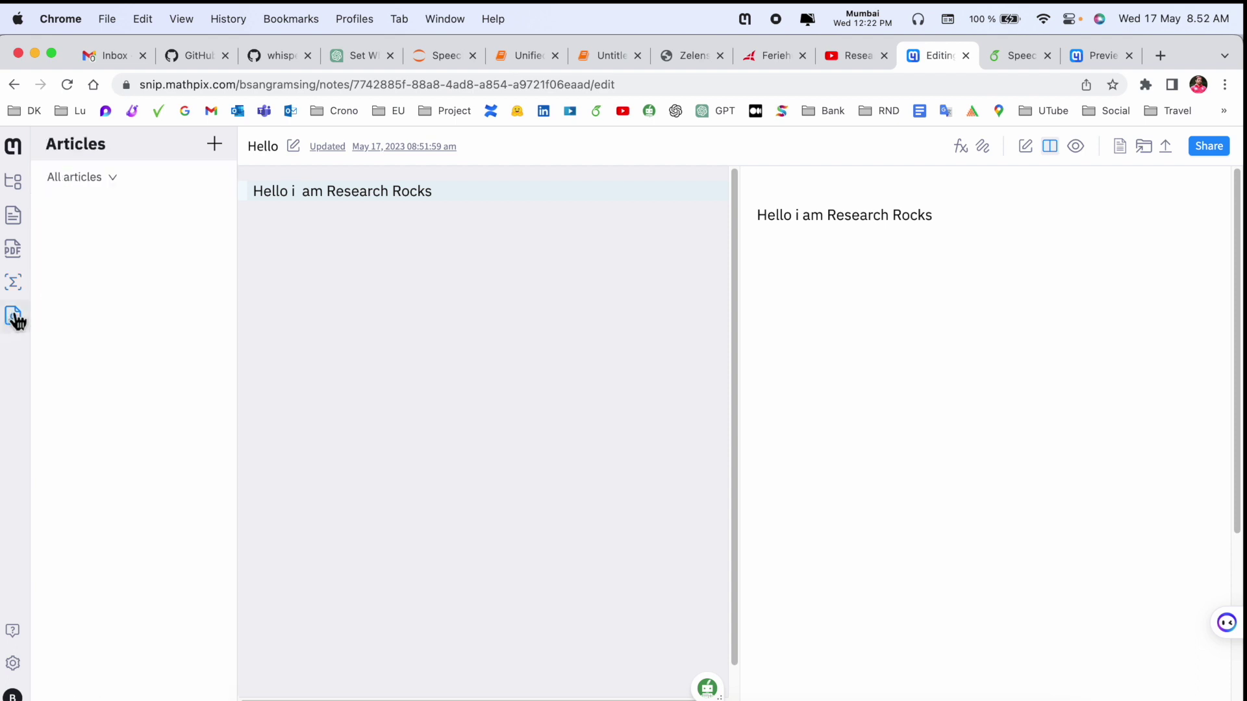
pyautogui.click(74, 192)
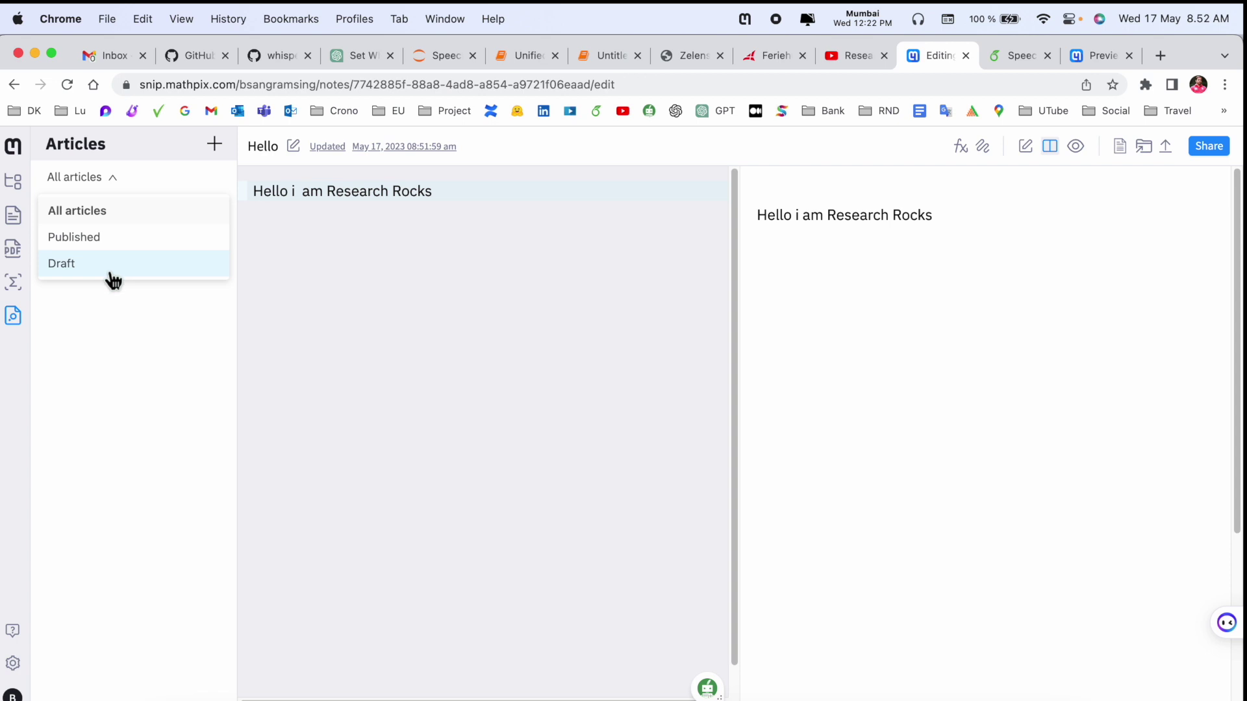
pyautogui.click(97, 351)
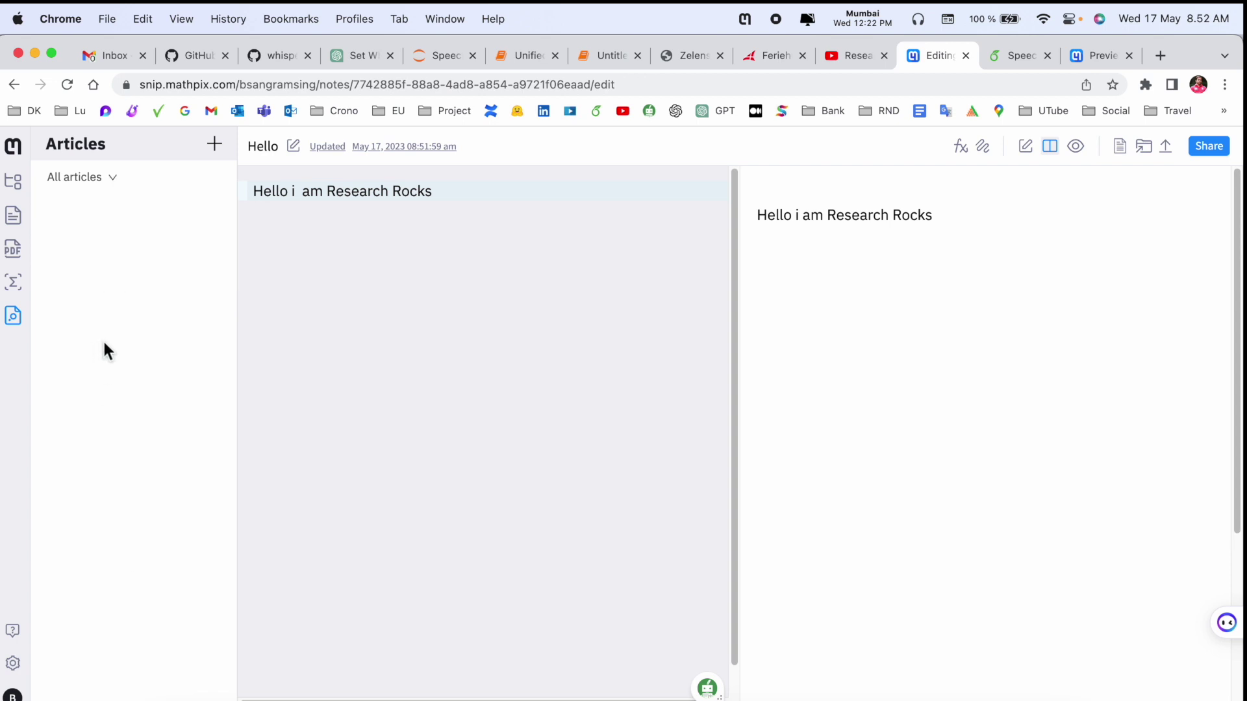
pyautogui.click(14, 181)
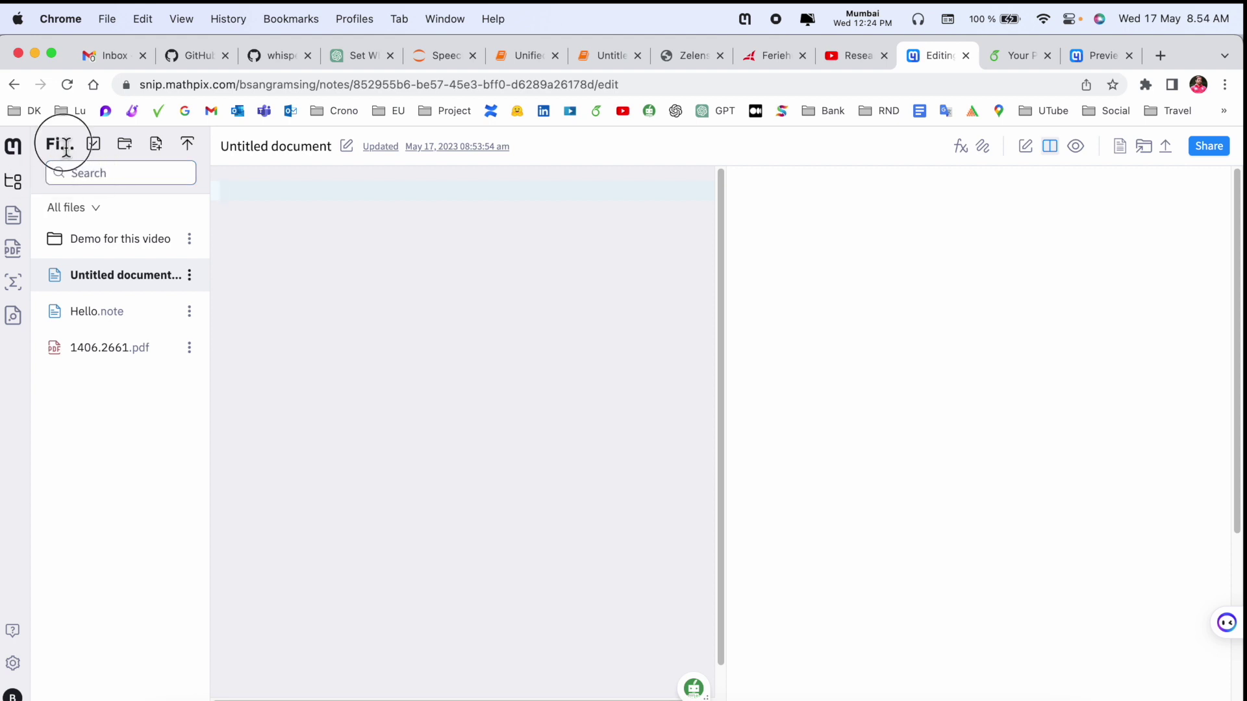
# - Open the 'Demo for this video' folder
pyautogui.click(98, 239)
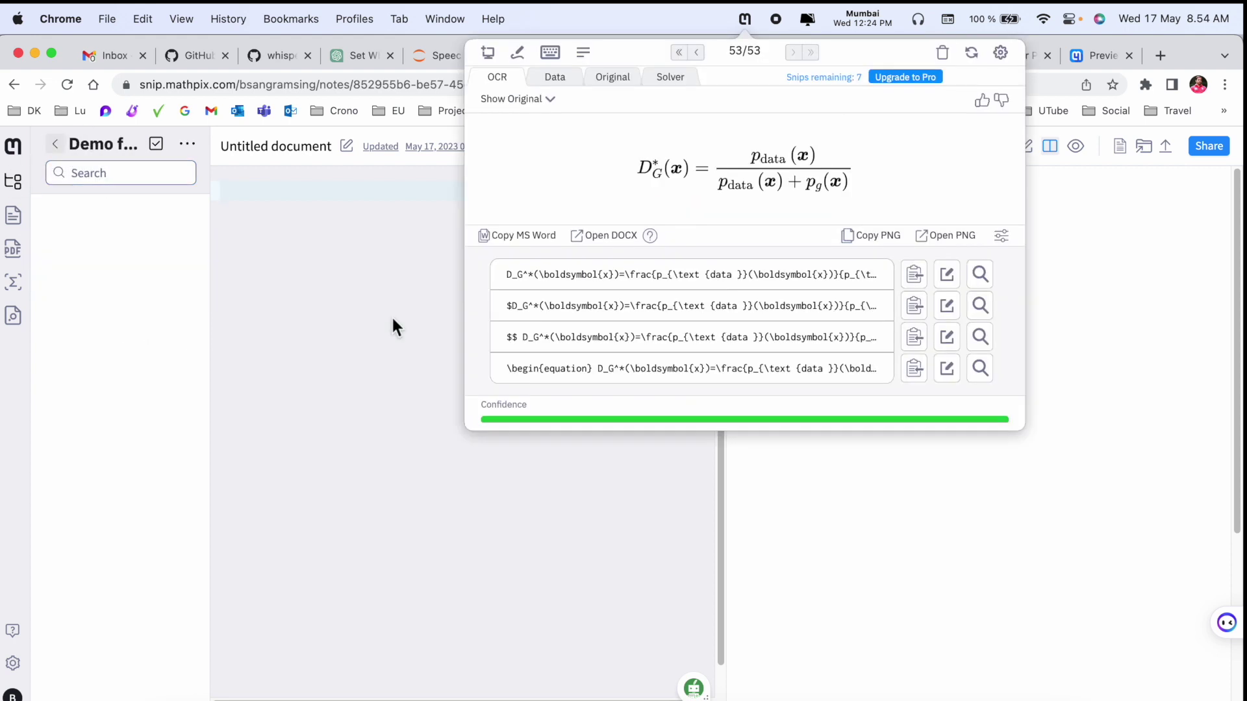